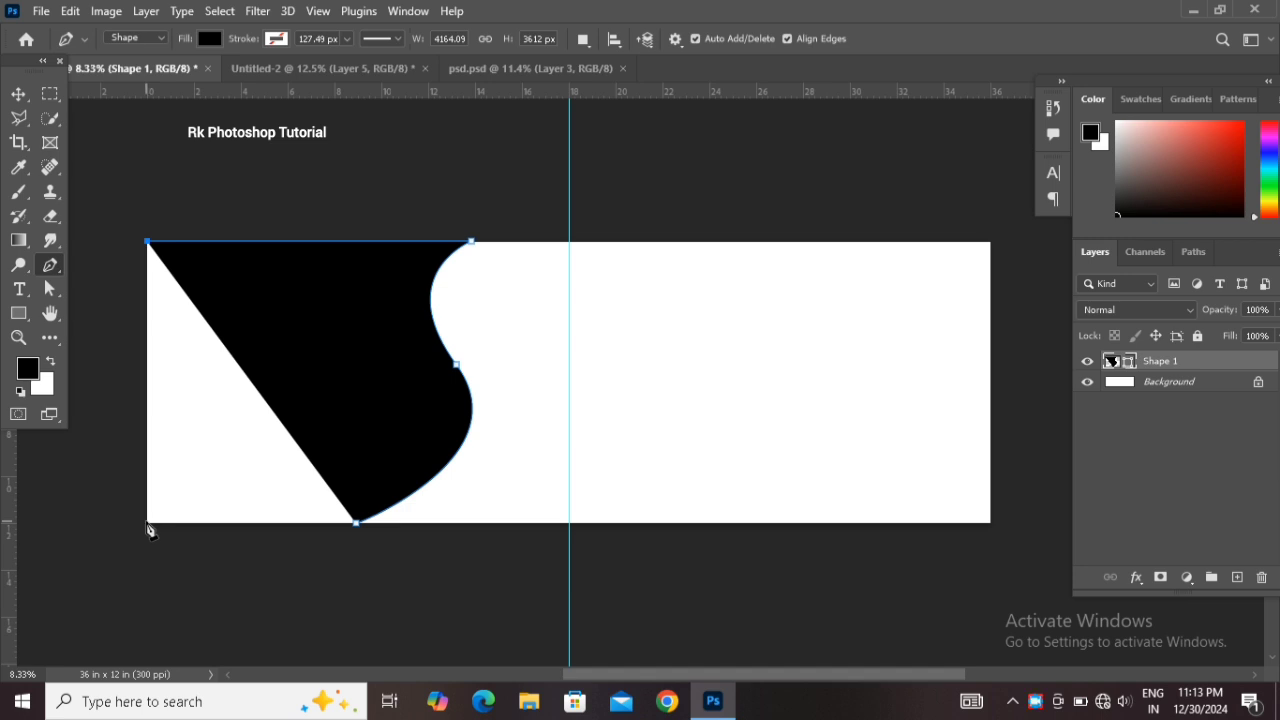
Finish the curved shape path so it fills the canvas's lower-left corner, then switch to the Move tool
left_click(356, 521)
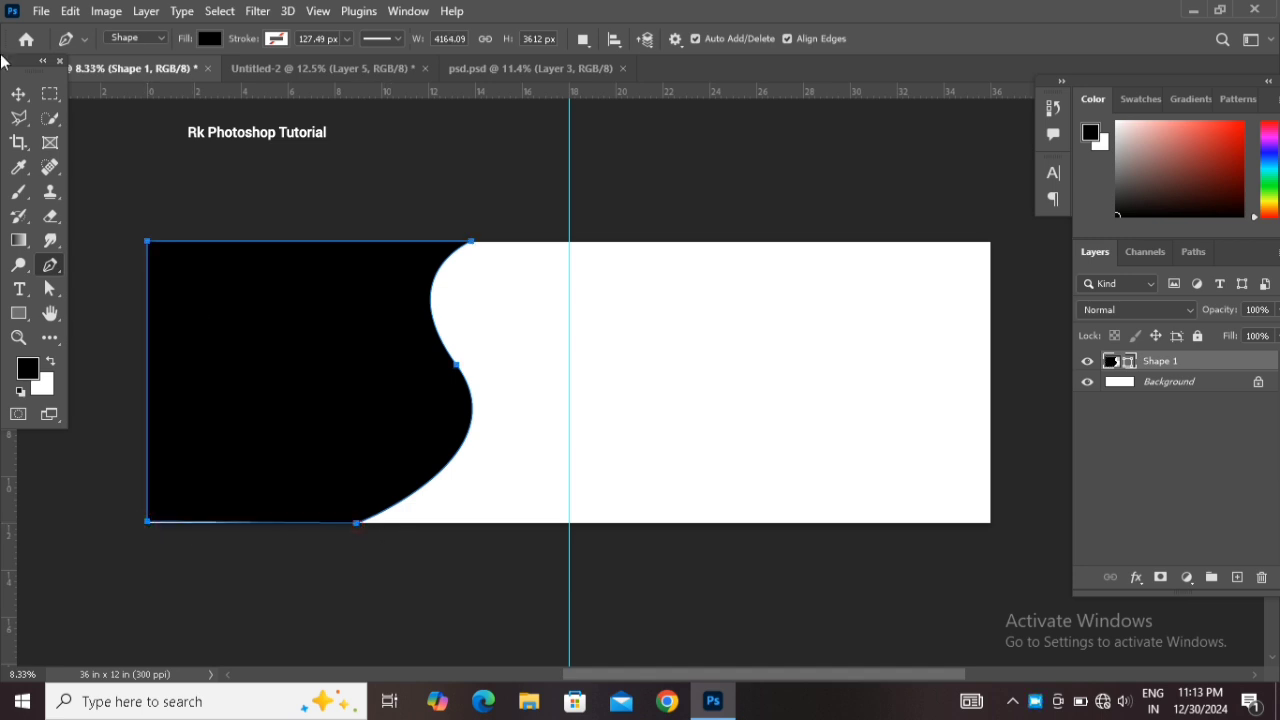
left_click(18, 93)
left_click(505, 295)
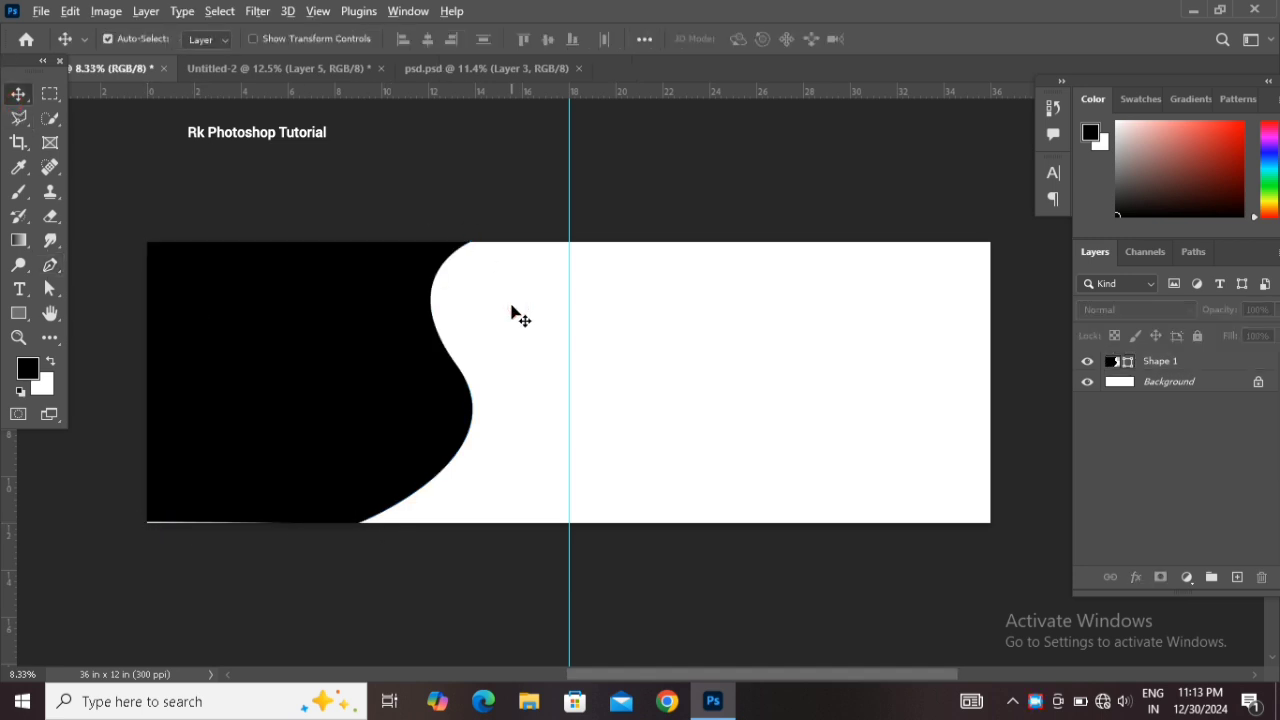
Stretch the curved shape slightly wider with Free Transform
scroll(518, 315, "up", 2)
left_click_drag(472, 382, 746, 314)
left_click(663, 338)
left_click_drag(665, 340, 657, 345)
key("ctrl+t")
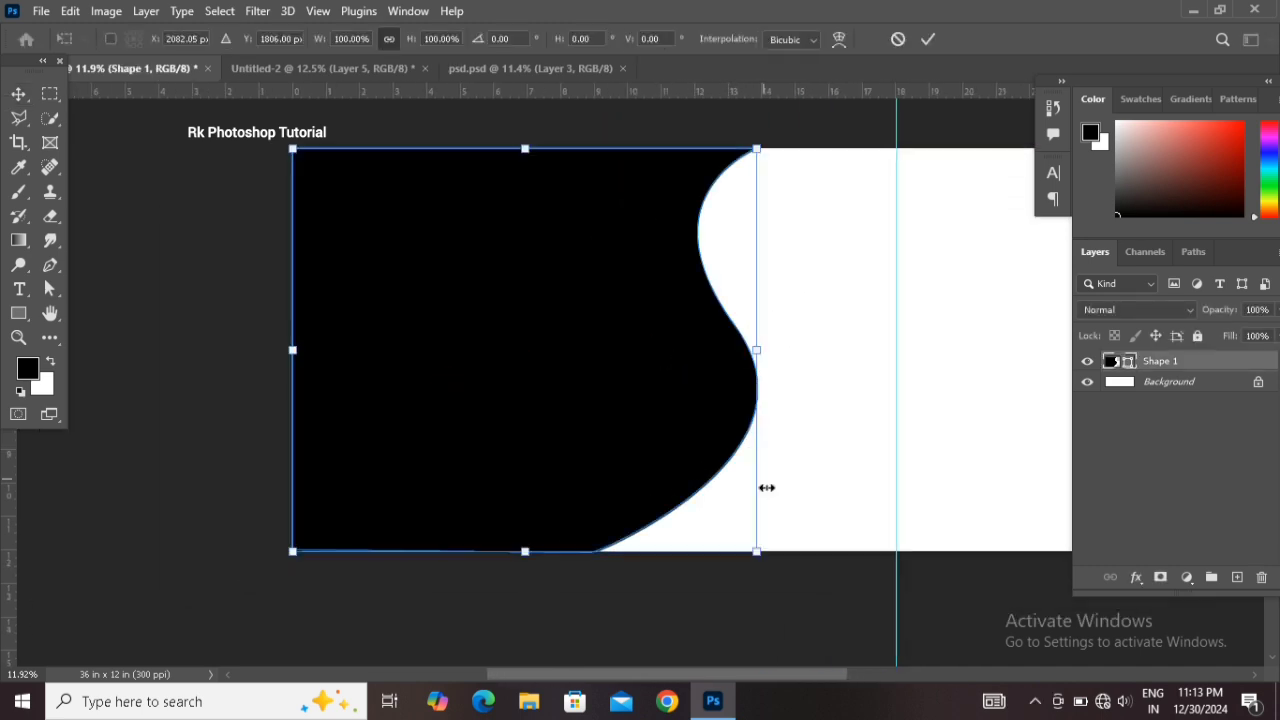
left_click_drag(759, 557, 771, 564)
key("Return")
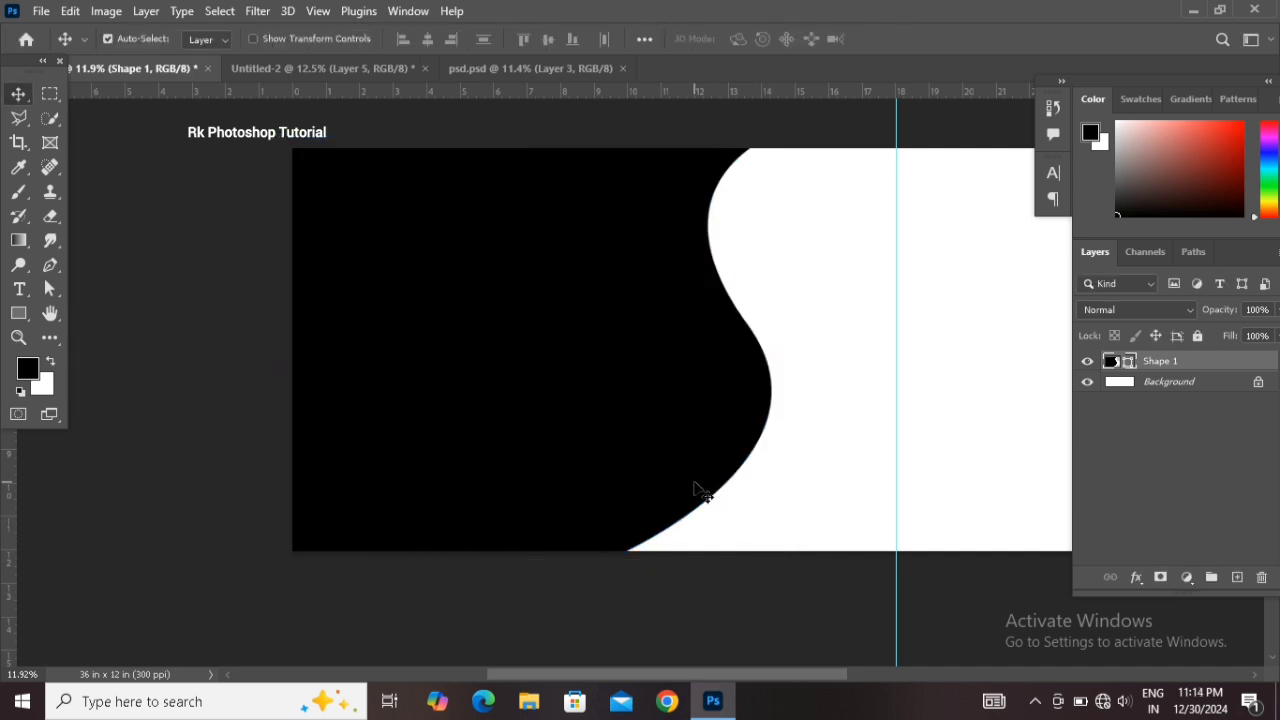
Bring the bride photo from the Untitled-2 document into the banner document
scroll(720, 477, "up", 1)
left_click_drag(742, 460, 500, 460)
left_click(292, 68)
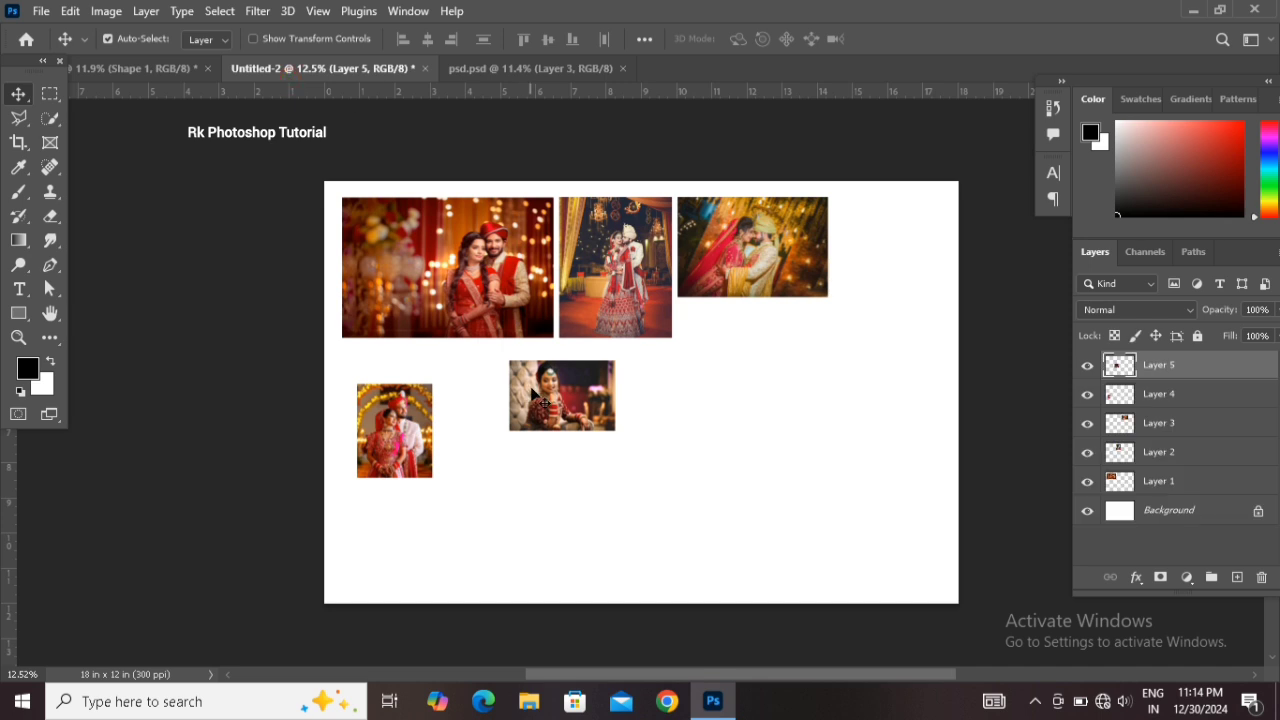
left_click(492, 298)
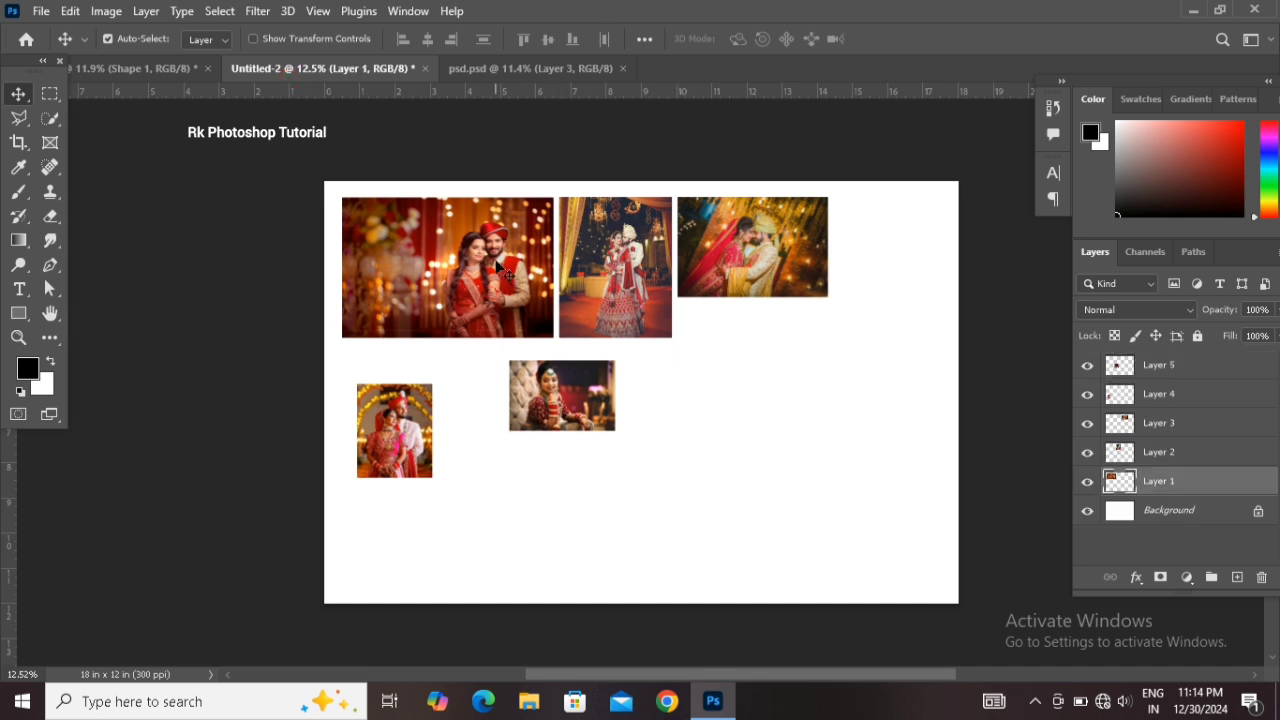
left_click_drag(497, 268, 479, 251)
left_click_drag(536, 366, 823, 563)
Resize the bride photo to cover the shape and clip it to the curved shape layer
key("ctrl+t")
left_click_drag(696, 507, 680, 495)
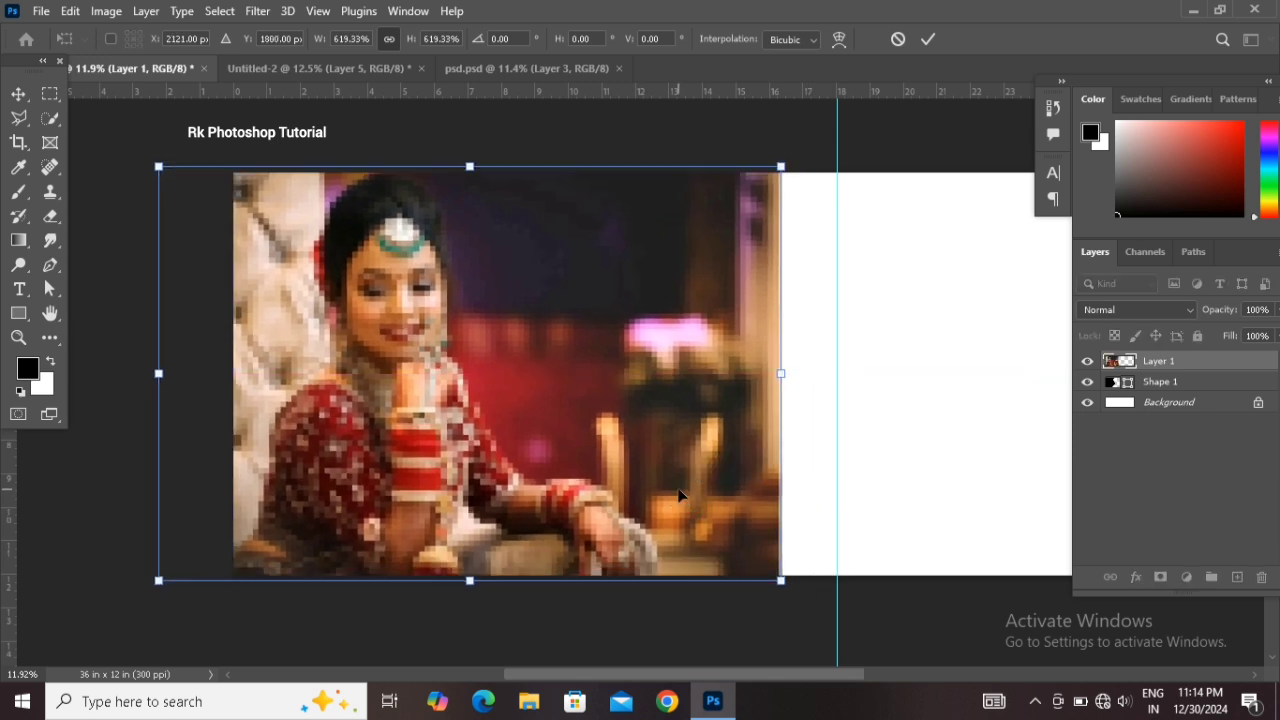
key("Return")
right_click(1178, 362)
left_click(1100, 375)
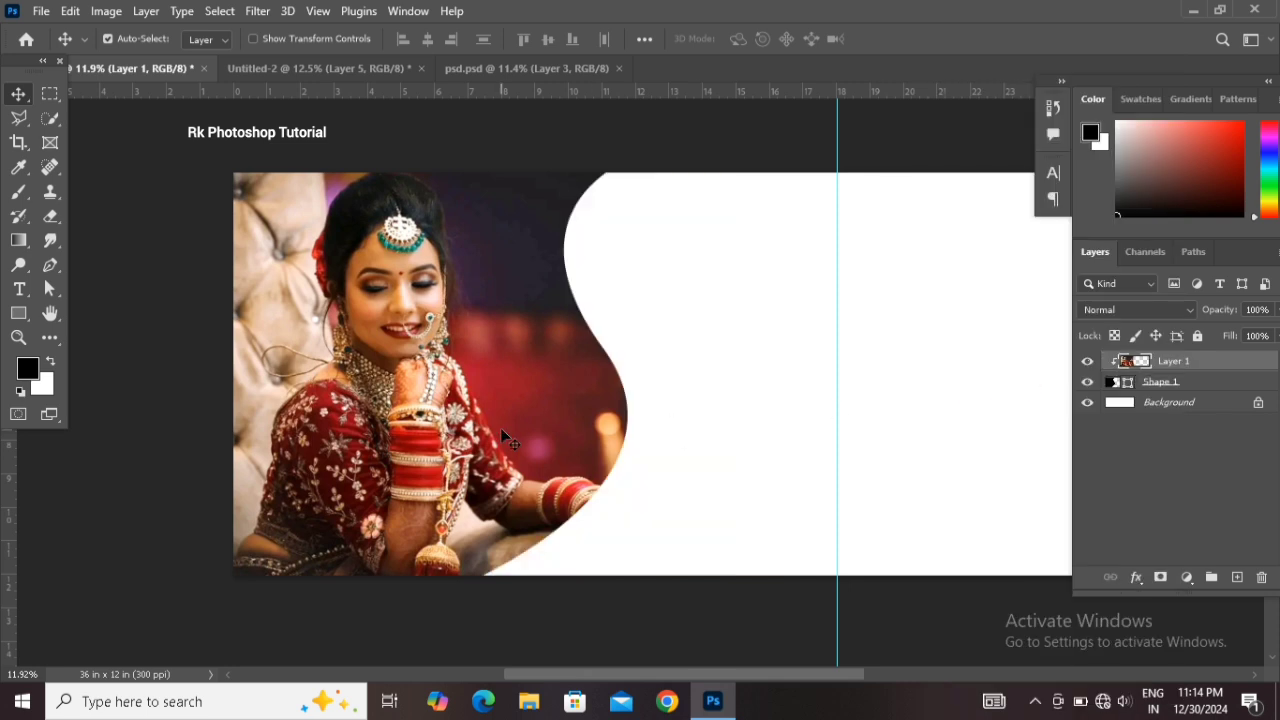
Duplicate the photo layer and place the copy beneath the original
key("ctrl+j")
left_click_drag(1208, 371, 1075, 388)
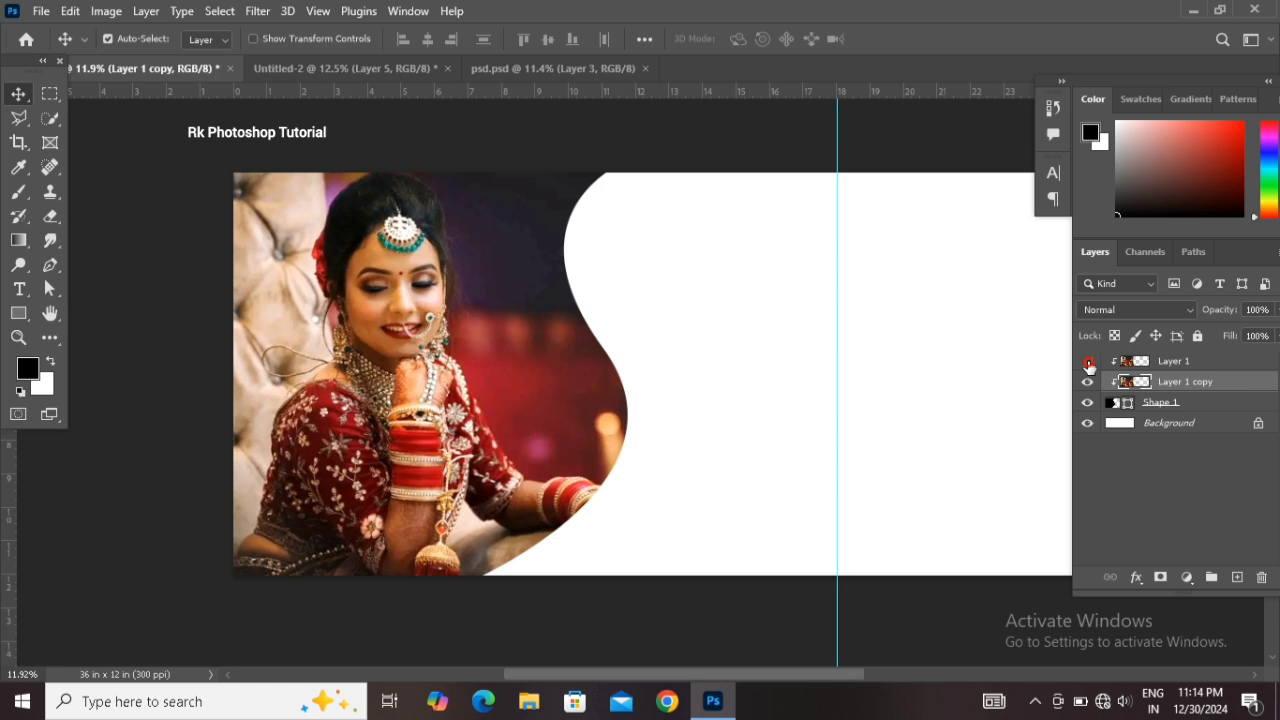
Apply a Gaussian Blur with a 401.3 pixel radius to the photo copy
left_click(257, 11)
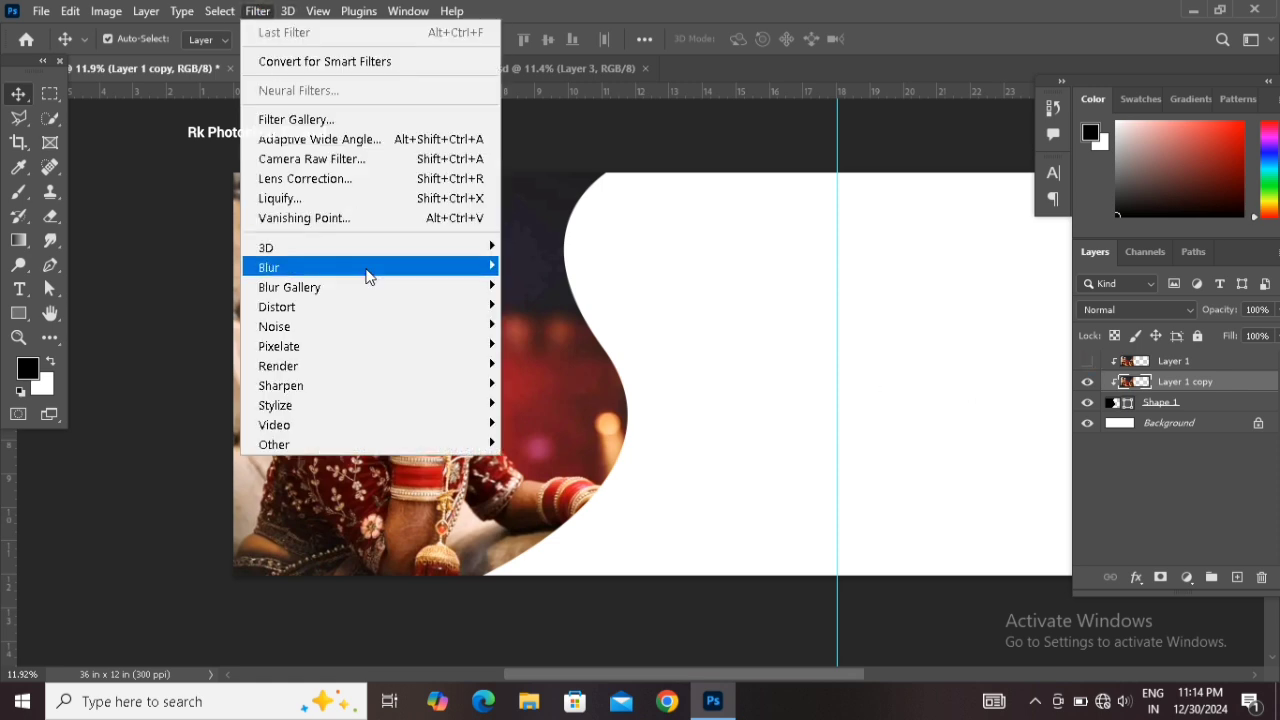
mouse_move(409, 271)
left_click(582, 348)
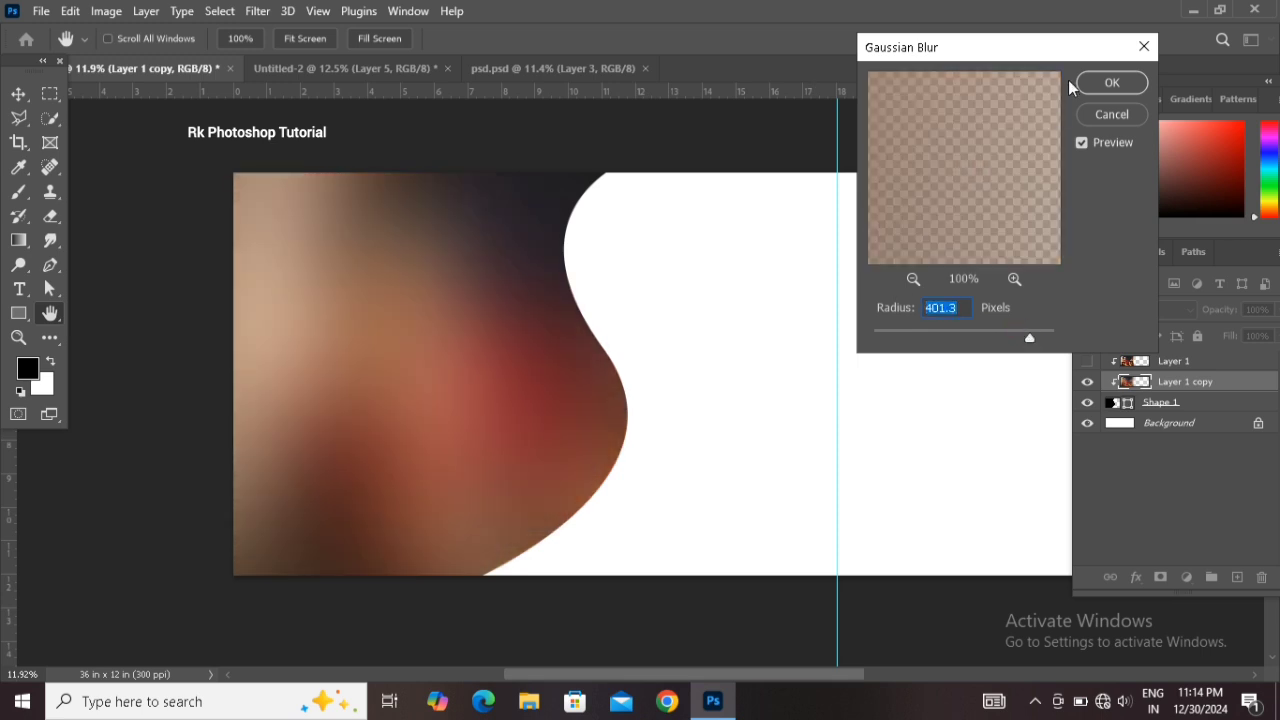
left_click(1100, 82)
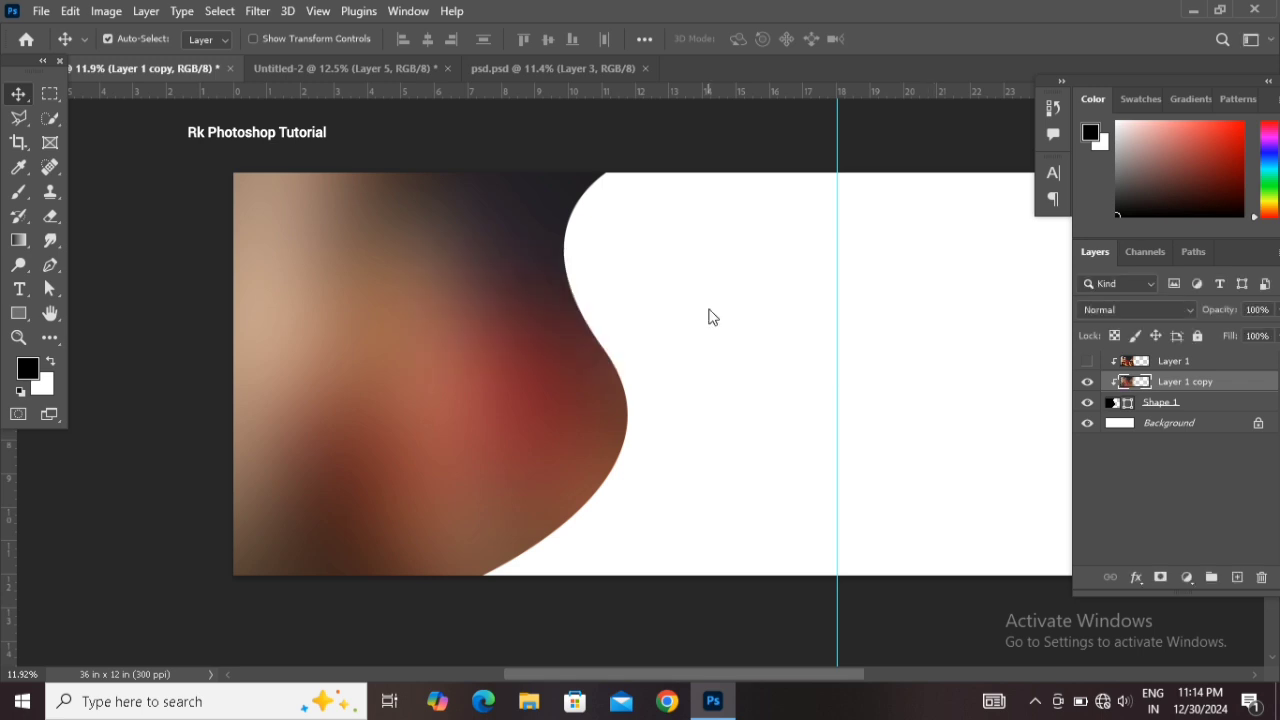
Enlarge the blurred photo copy slightly with Free Transform
key("ctrl+t")
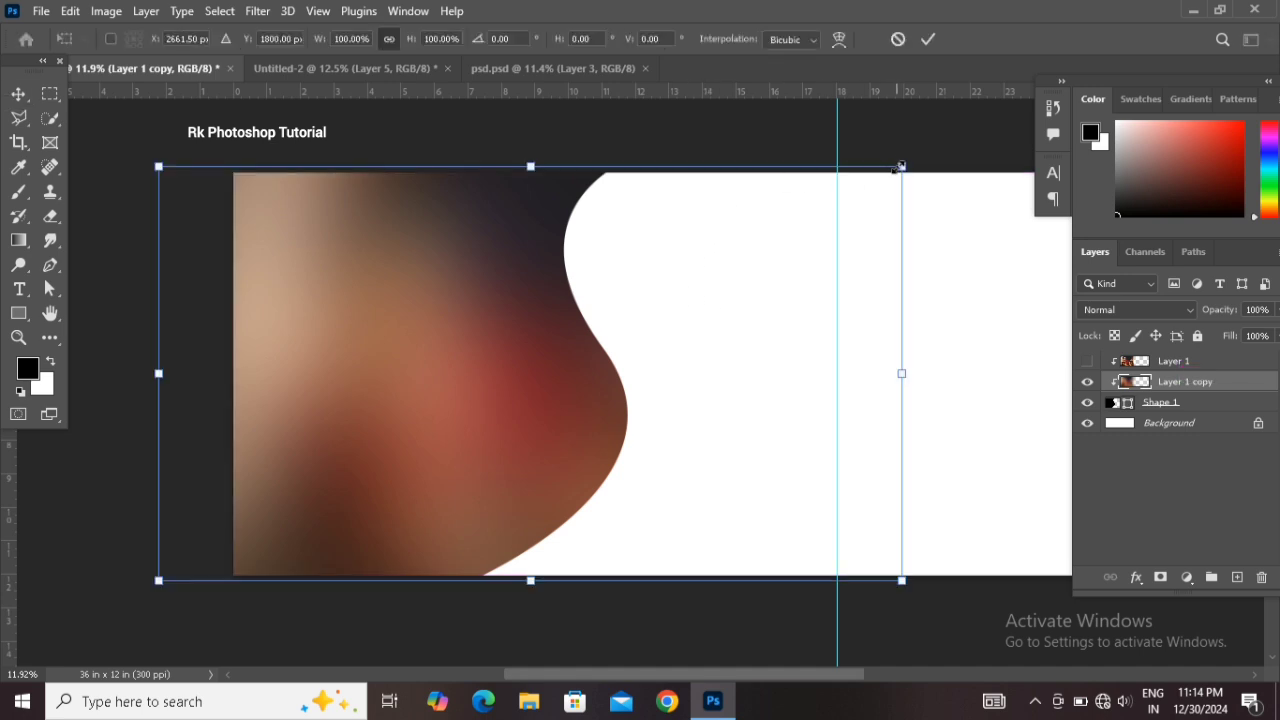
left_click_drag(902, 166, 914, 159)
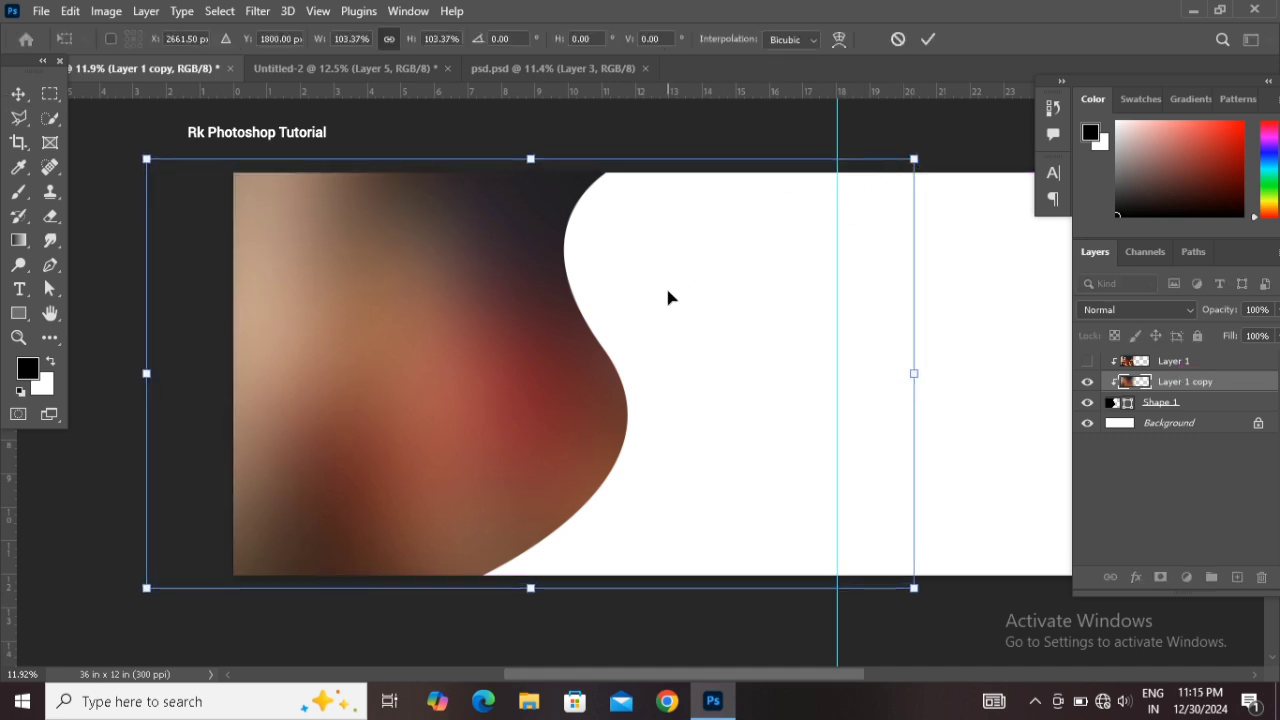
key("Return")
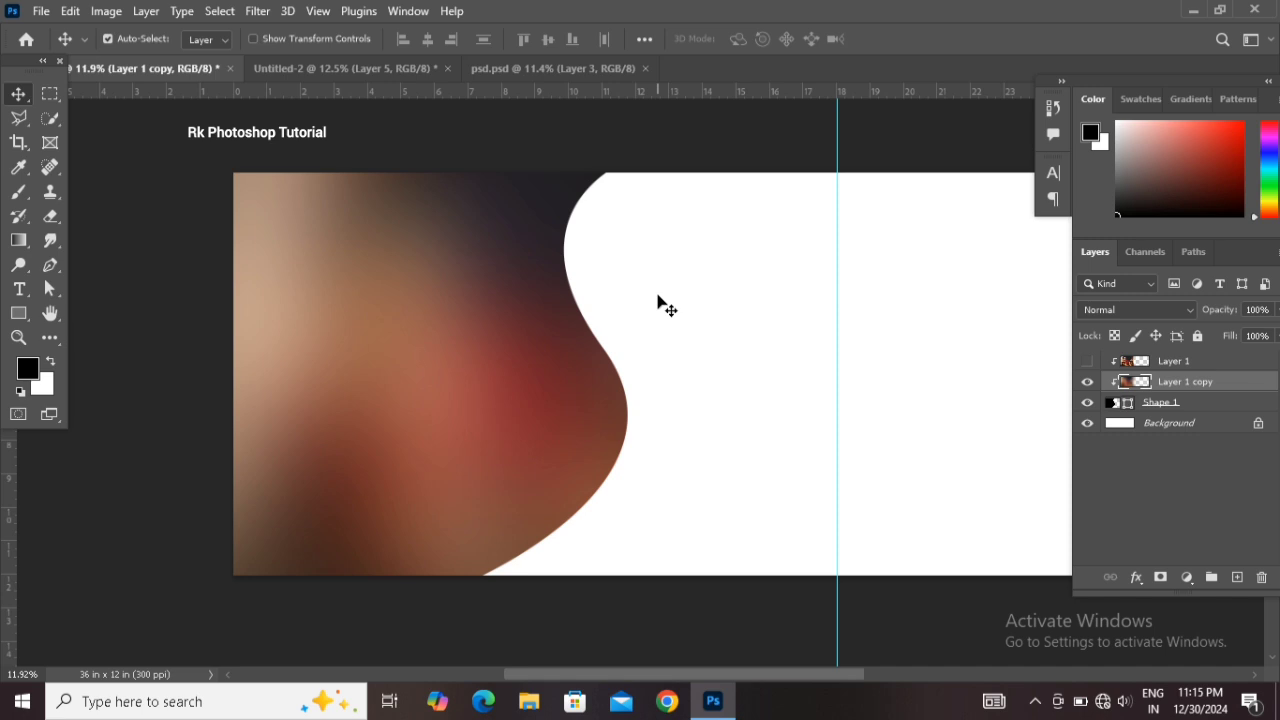
Darken the blurred photo copy with a Curves adjustment
key("ctrl")
key("ctrl+m")
left_click_drag(669, 537, 695, 537)
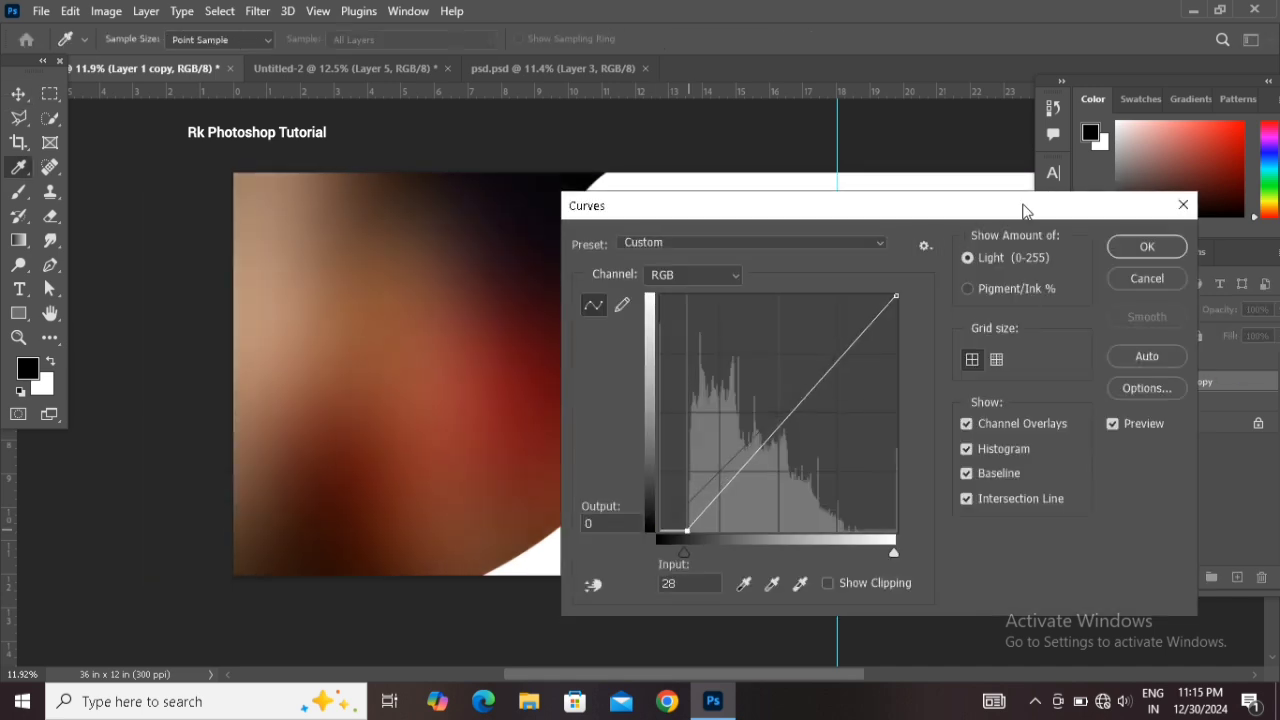
left_click(1146, 247)
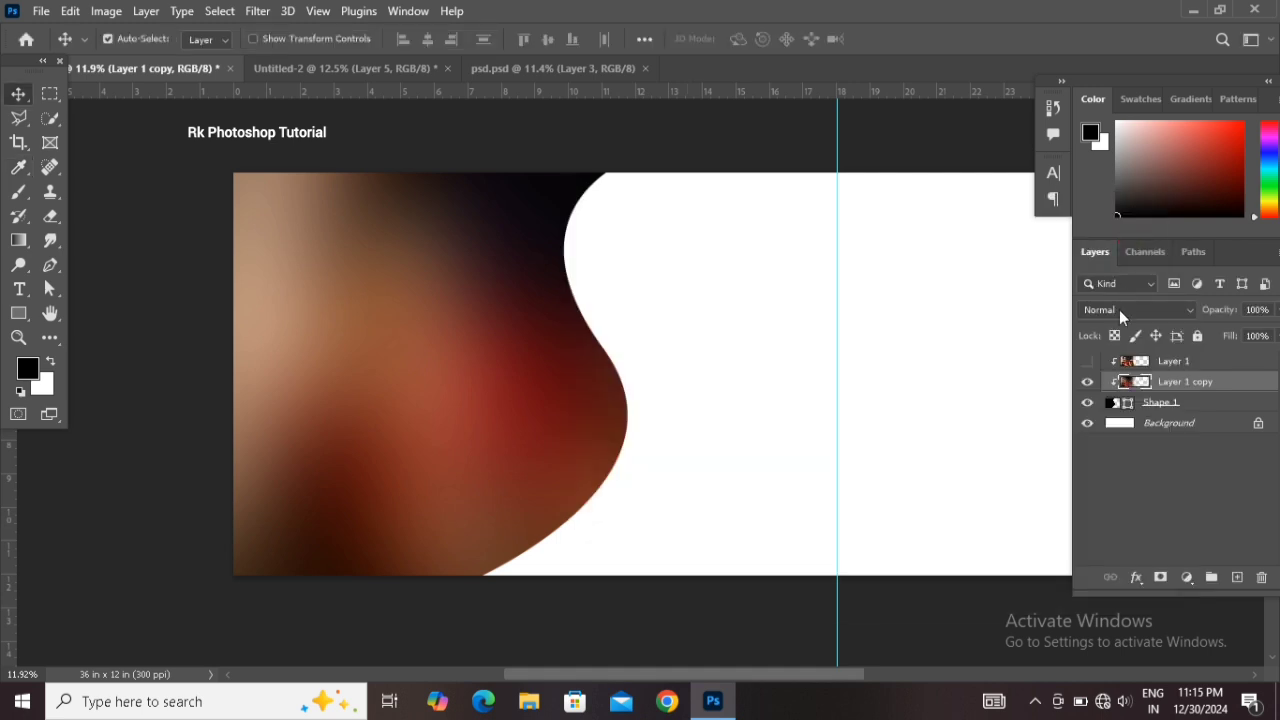
Show and select the original photo layer and add a Hide All layer mask to it
left_click(1087, 362)
left_click(1175, 362)
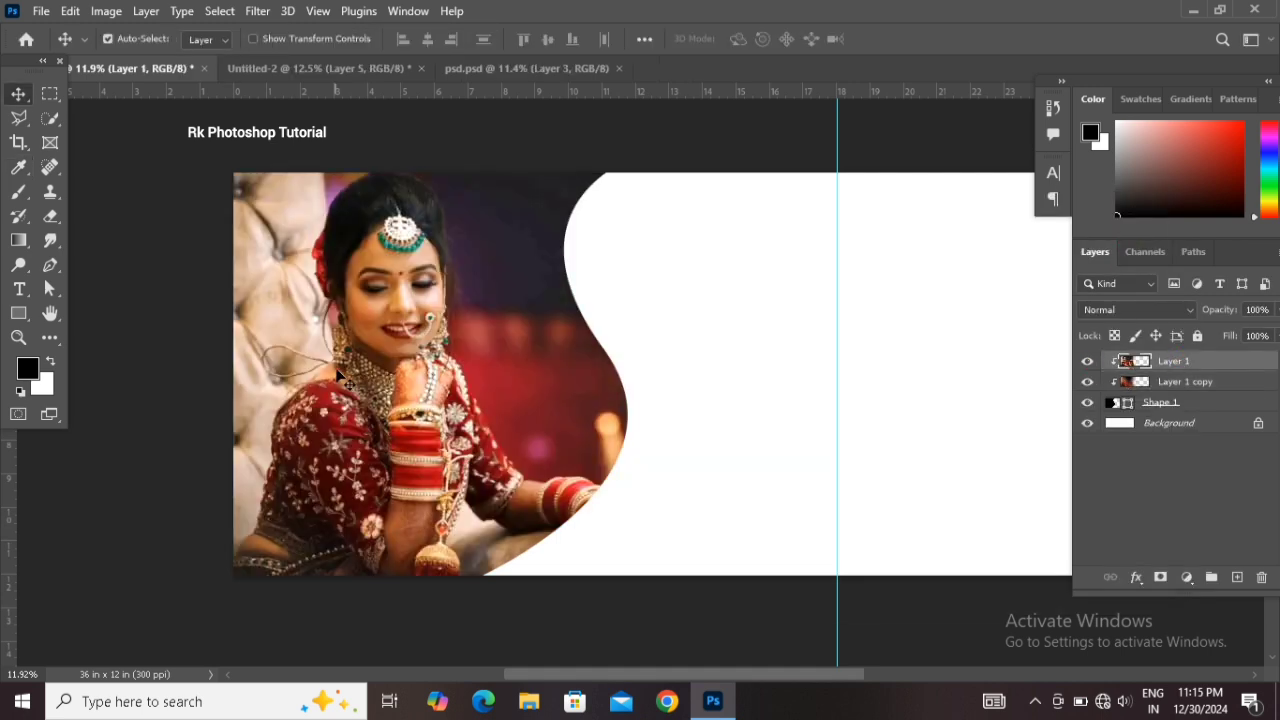
left_click(146, 11)
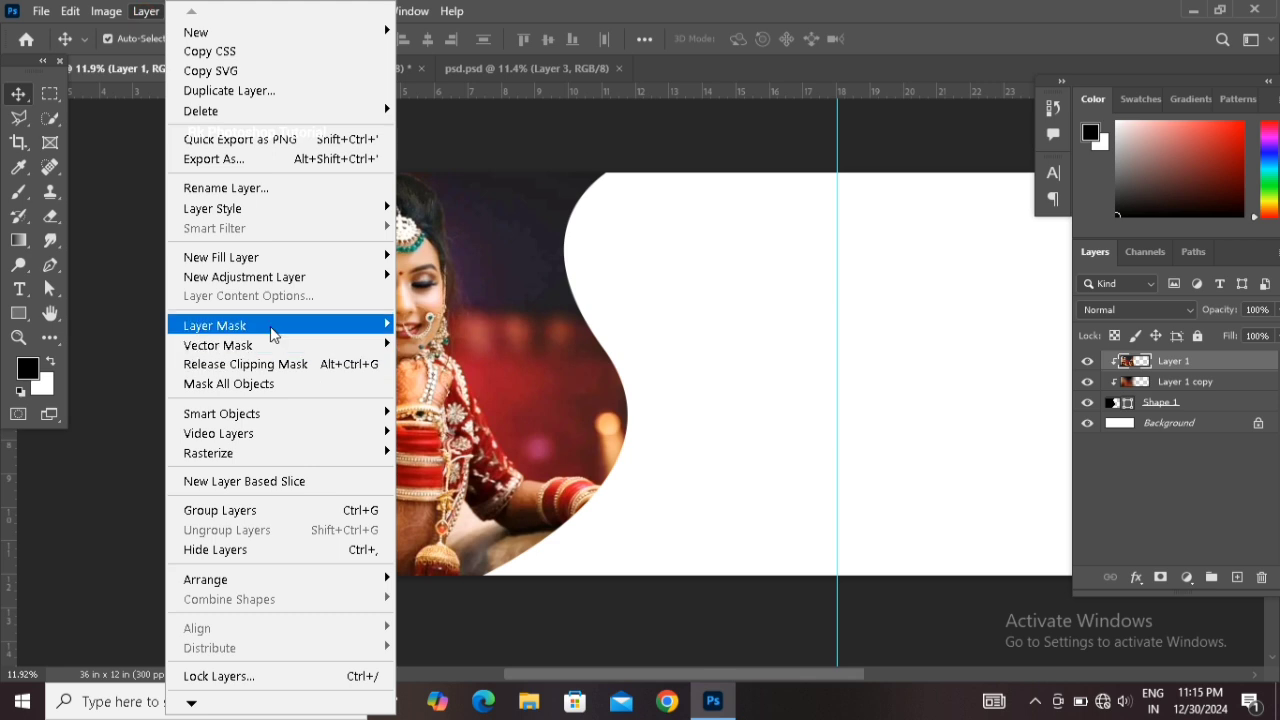
mouse_move(273, 334)
left_click(446, 346)
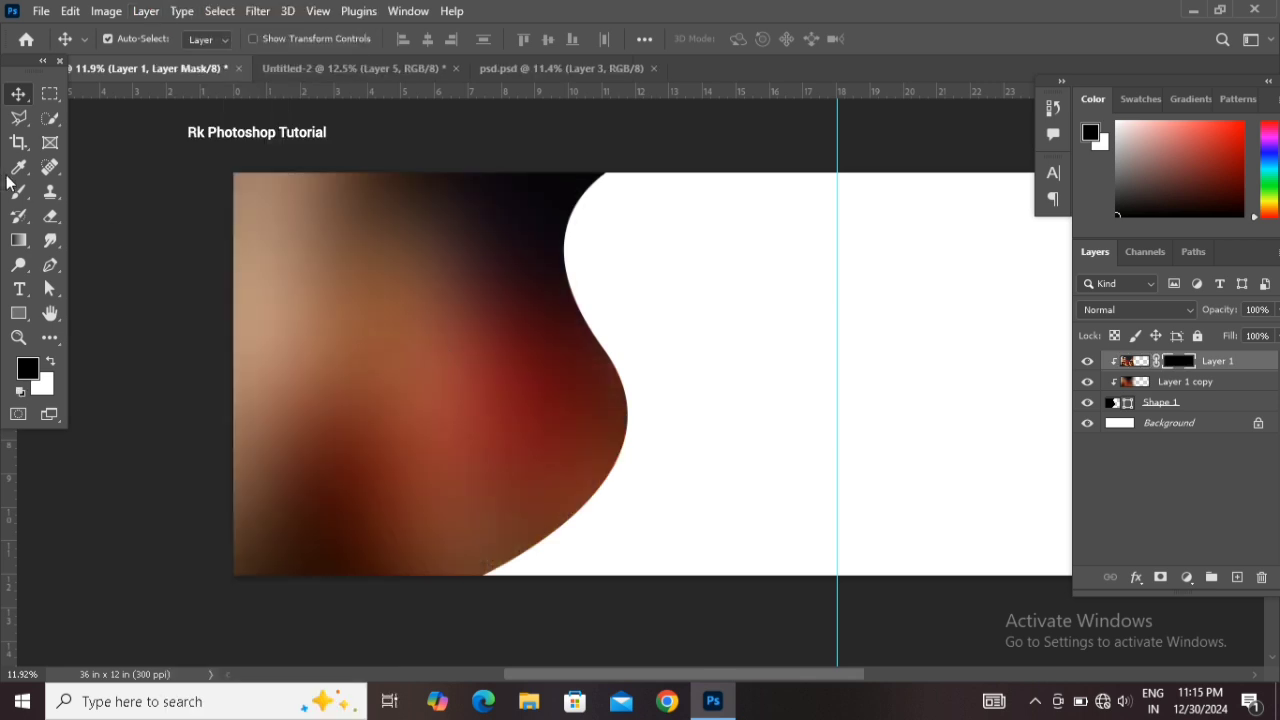
Paint white on the mask with the Brush tool to reveal the bride over the blurred background
key("b")
left_click(54, 359)
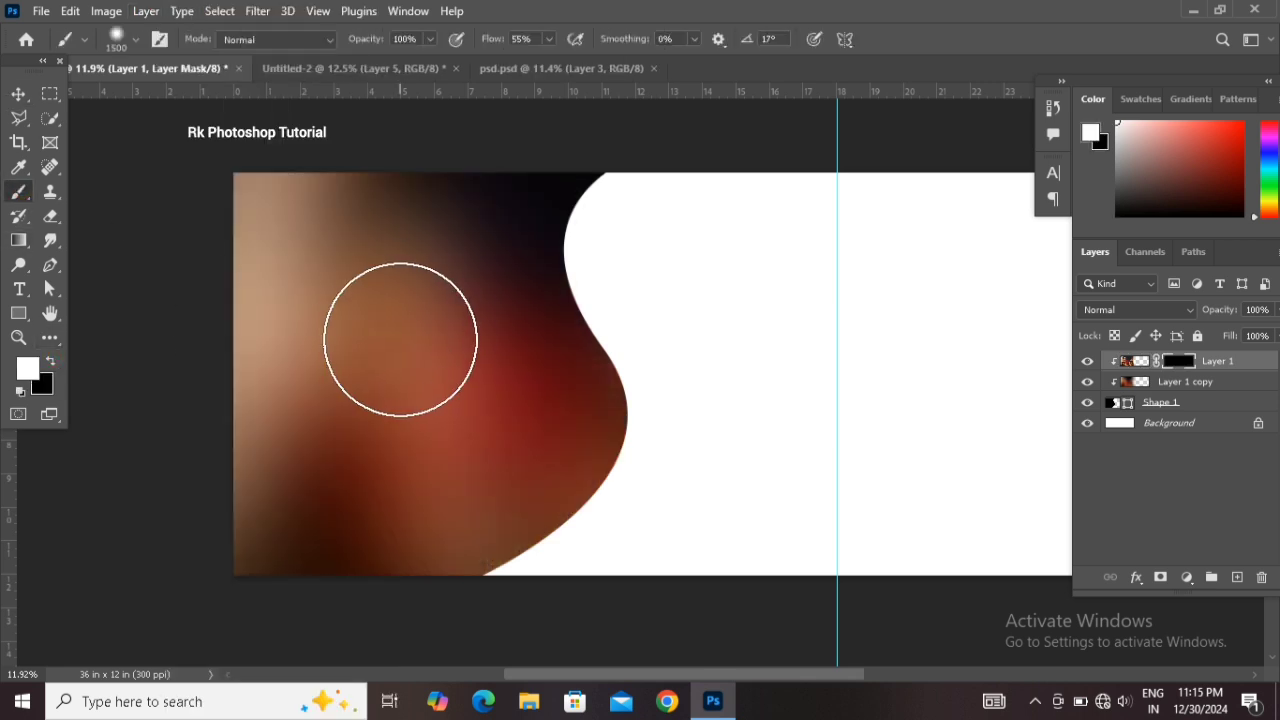
mouse_move(390, 338)
left_mouse_down()
mouse_move(428, 345)
mouse_move(404, 342)
mouse_move(395, 287)
mouse_move(380, 315)
mouse_move(382, 370)
mouse_move(419, 384)
mouse_move(387, 442)
mouse_move(436, 440)
mouse_move(315, 470)
mouse_move(466, 452)
mouse_move(476, 414)
mouse_move(429, 321)
mouse_move(432, 299)
mouse_move(355, 294)
mouse_move(343, 276)
mouse_move(364, 357)
mouse_move(362, 450)
mouse_move(345, 465)
mouse_move(361, 417)
mouse_move(325, 395)
left_mouse_up()
left_click(19, 95)
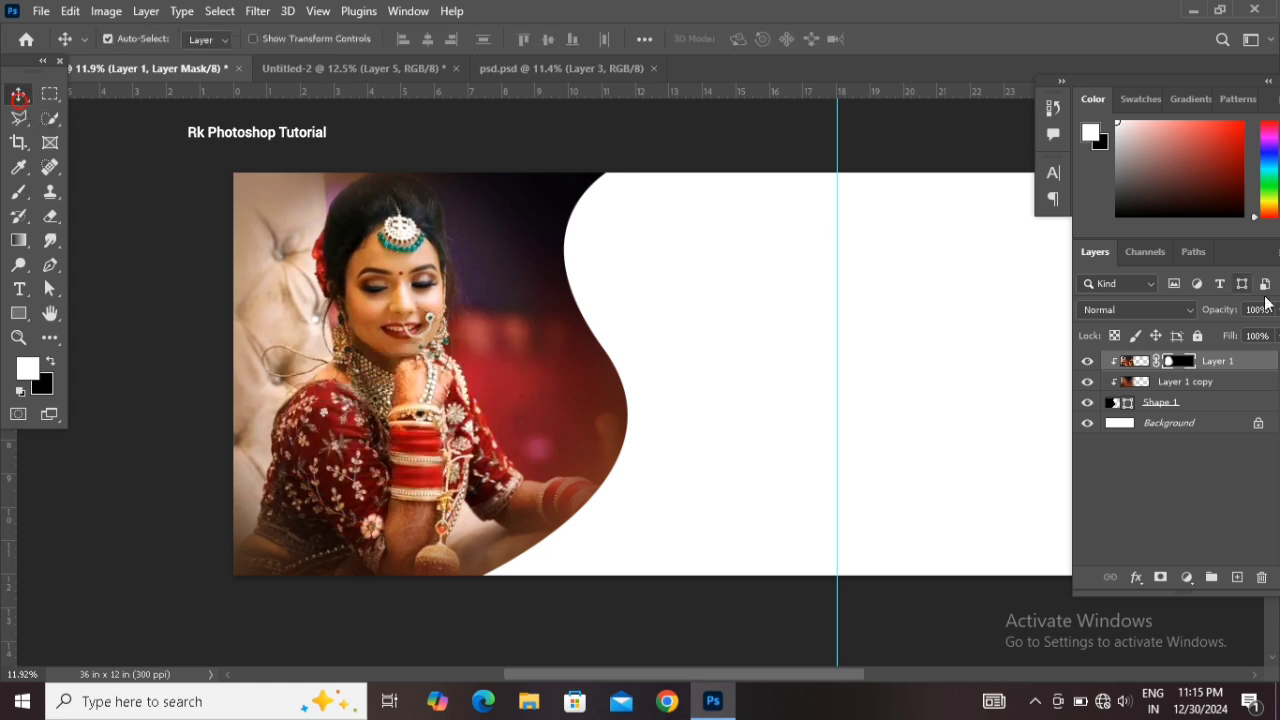
Duplicate the curved shape layer and shift and rotate the original slightly right to form a border
left_click(1199, 410)
key("ctrl+j")
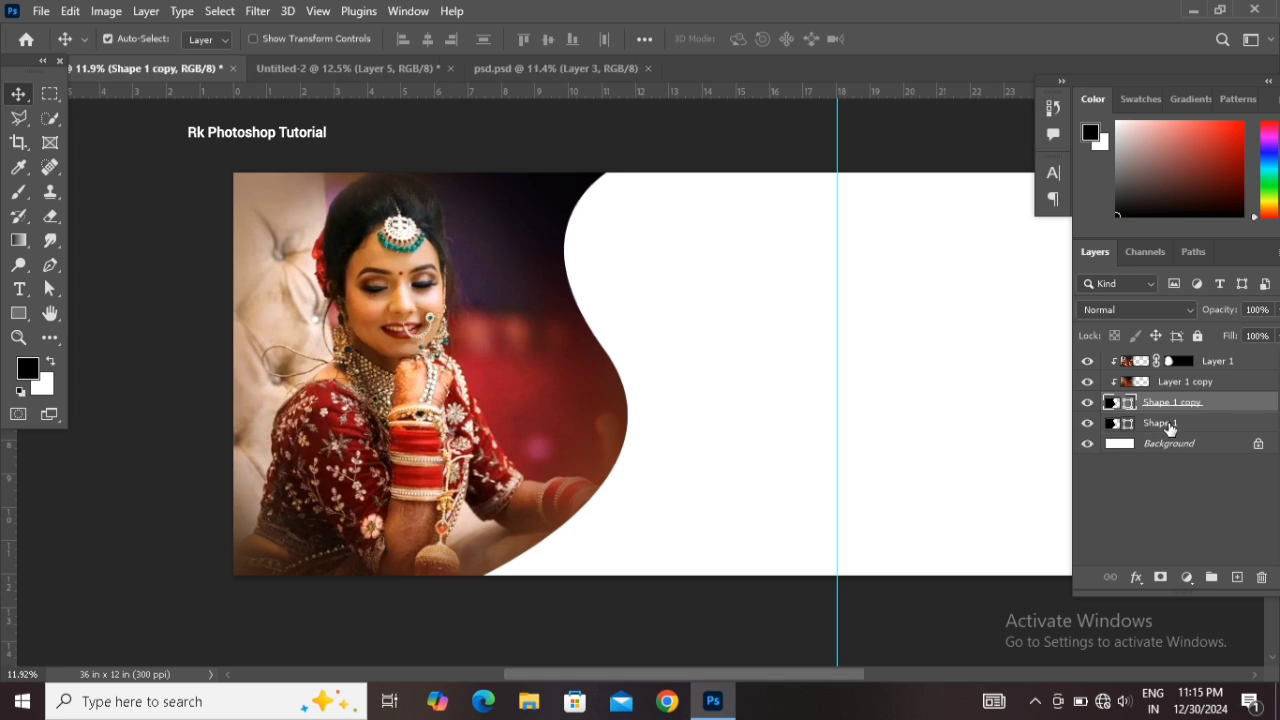
left_click(1163, 425)
key("ctrl+t")
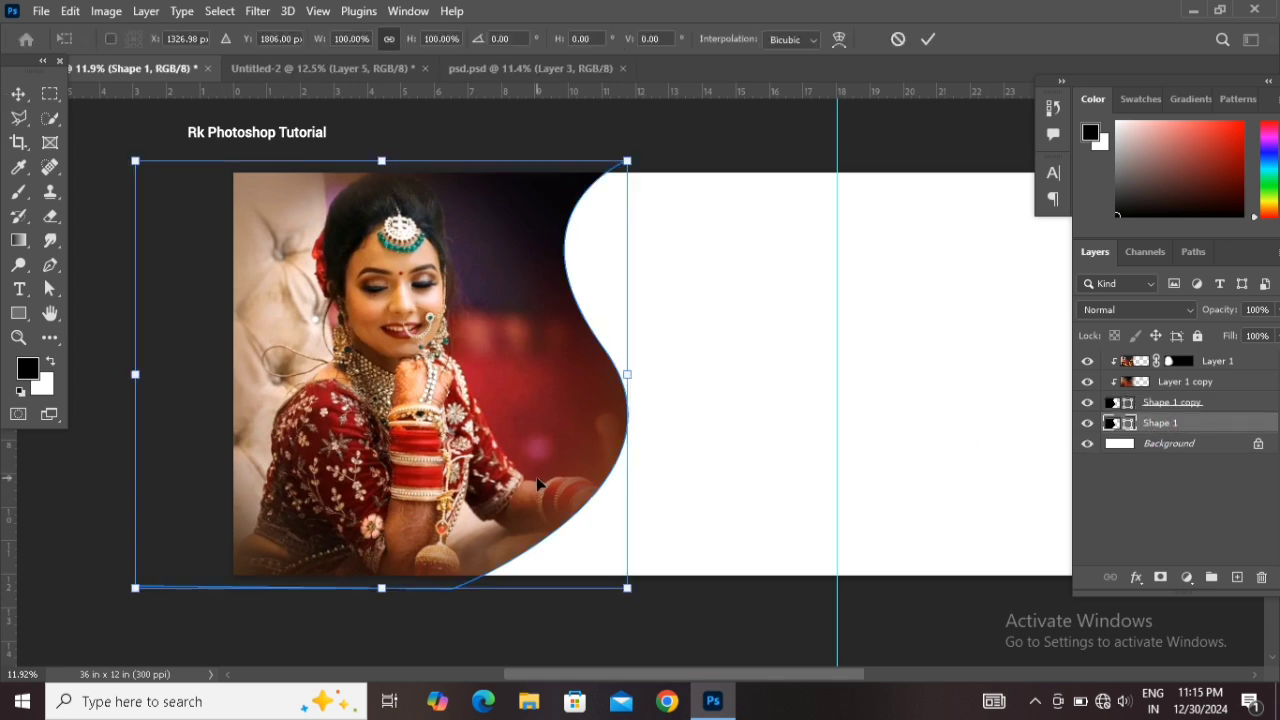
left_click_drag(540, 483, 565, 480)
left_click_drag(756, 642, 743, 650)
left_click_drag(588, 531, 582, 530)
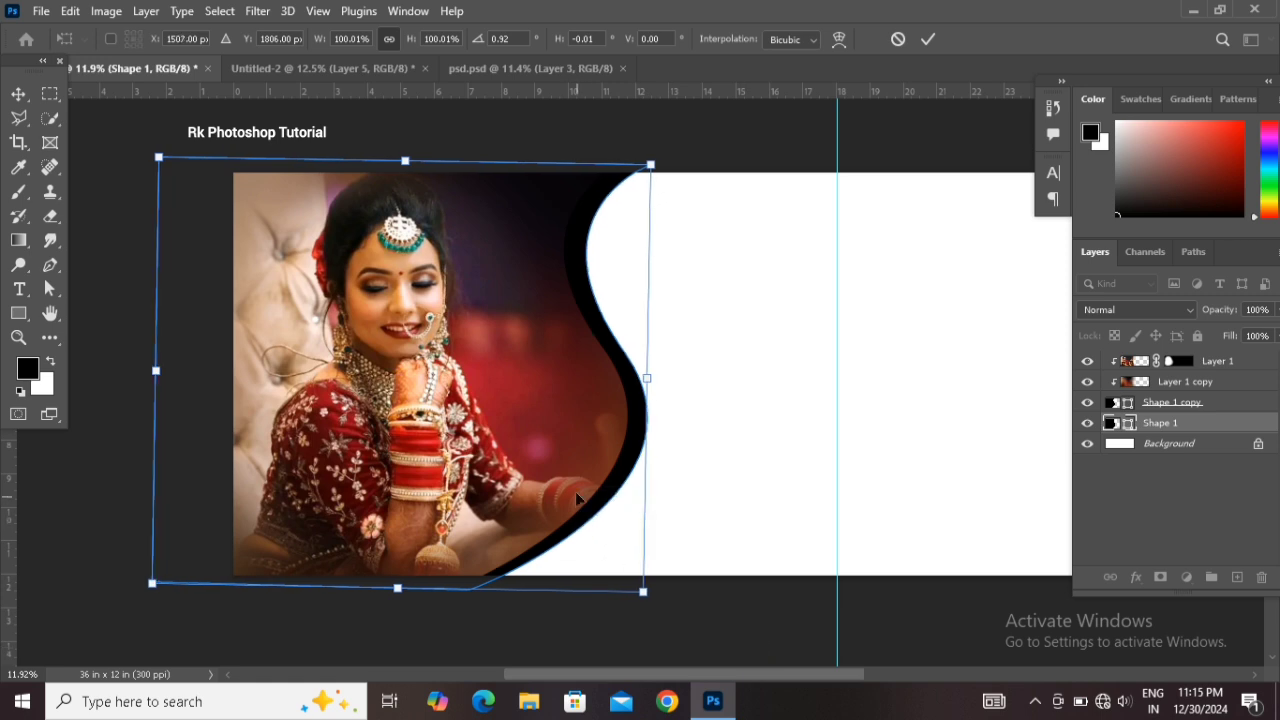
key("Return")
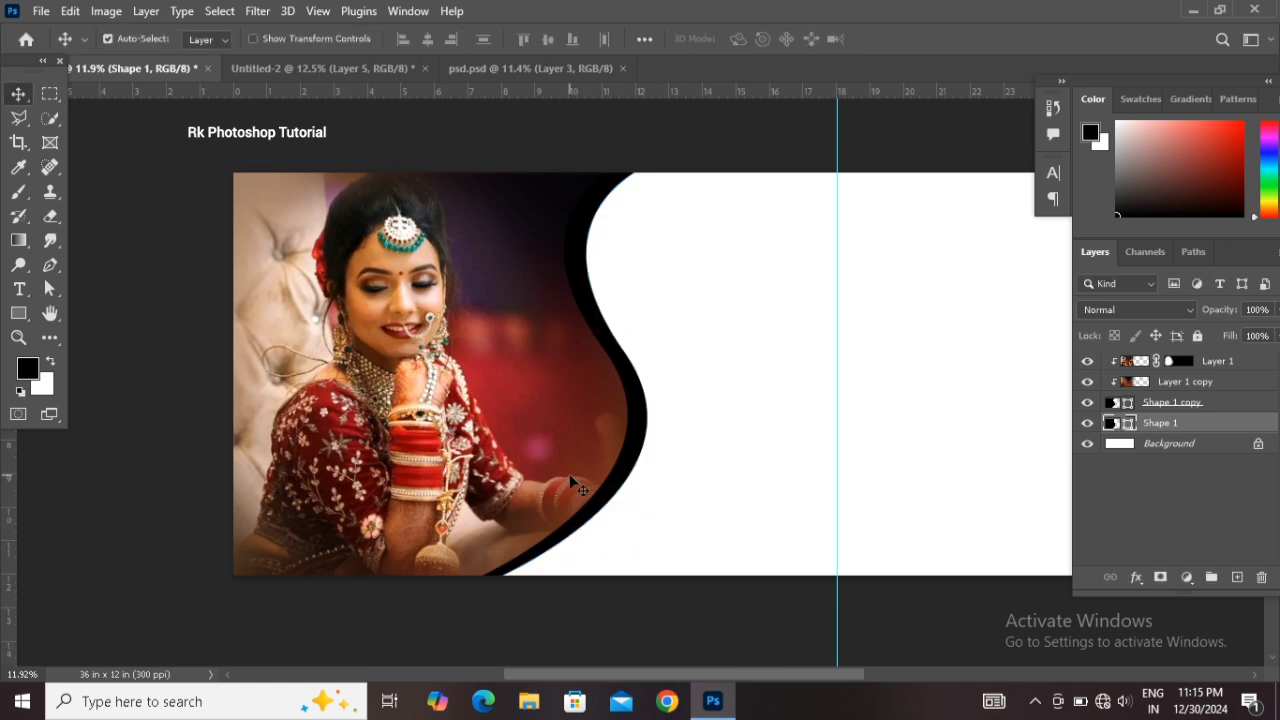
Recolor the original shape with a red sampled from the bride's outfit
double_click(1127, 423)
left_click(564, 387)
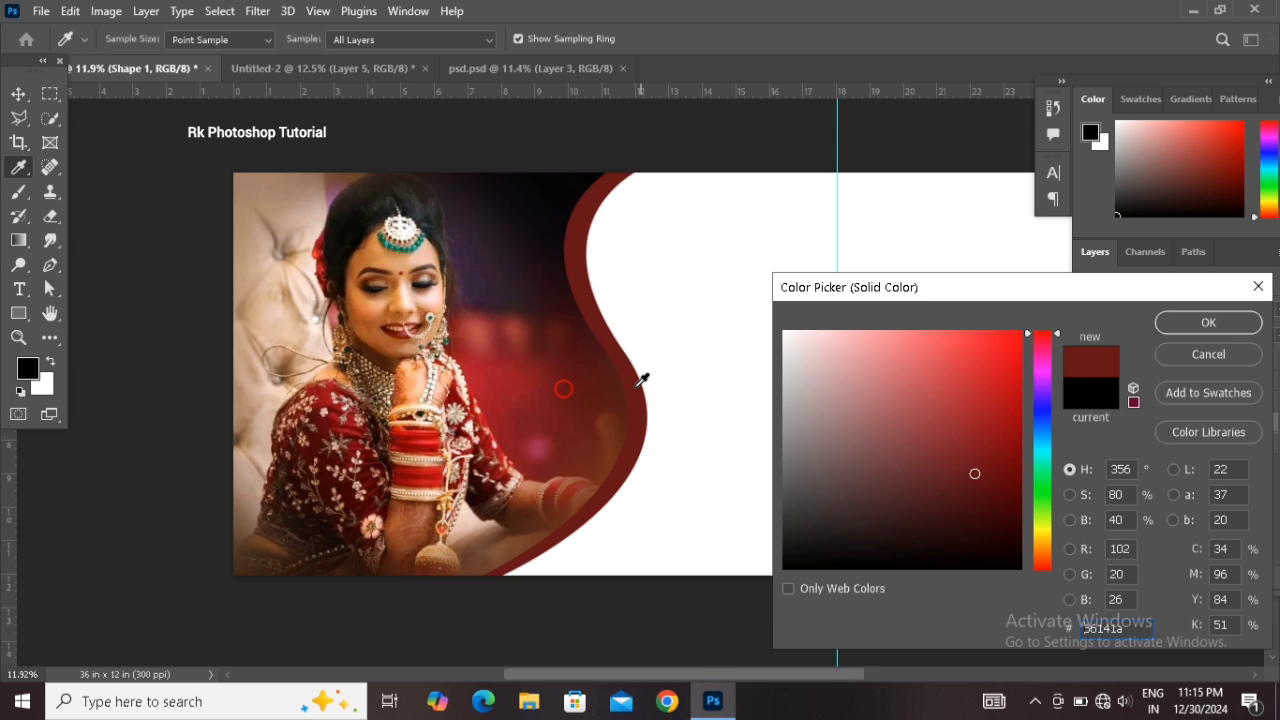
left_click(495, 376)
left_click(1158, 326)
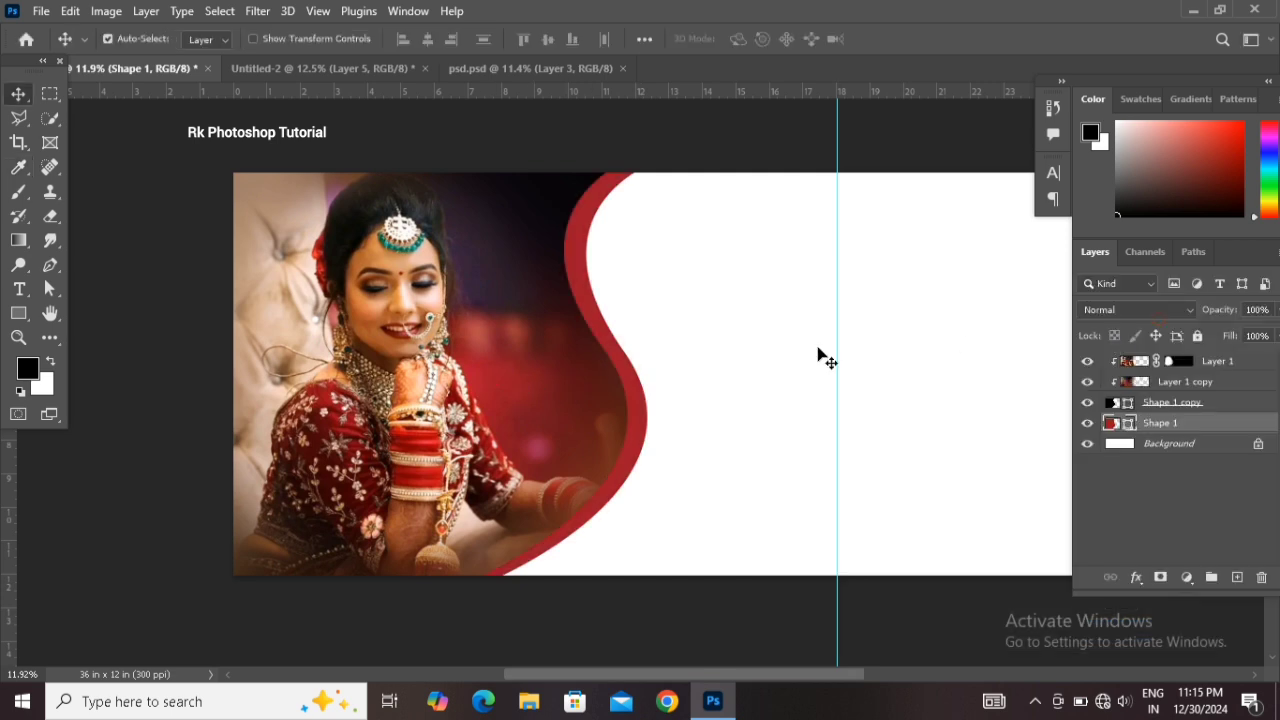
Add a white inside Stroke layer style of 40 px to the shape copy
left_click(660, 391)
left_click(1202, 401)
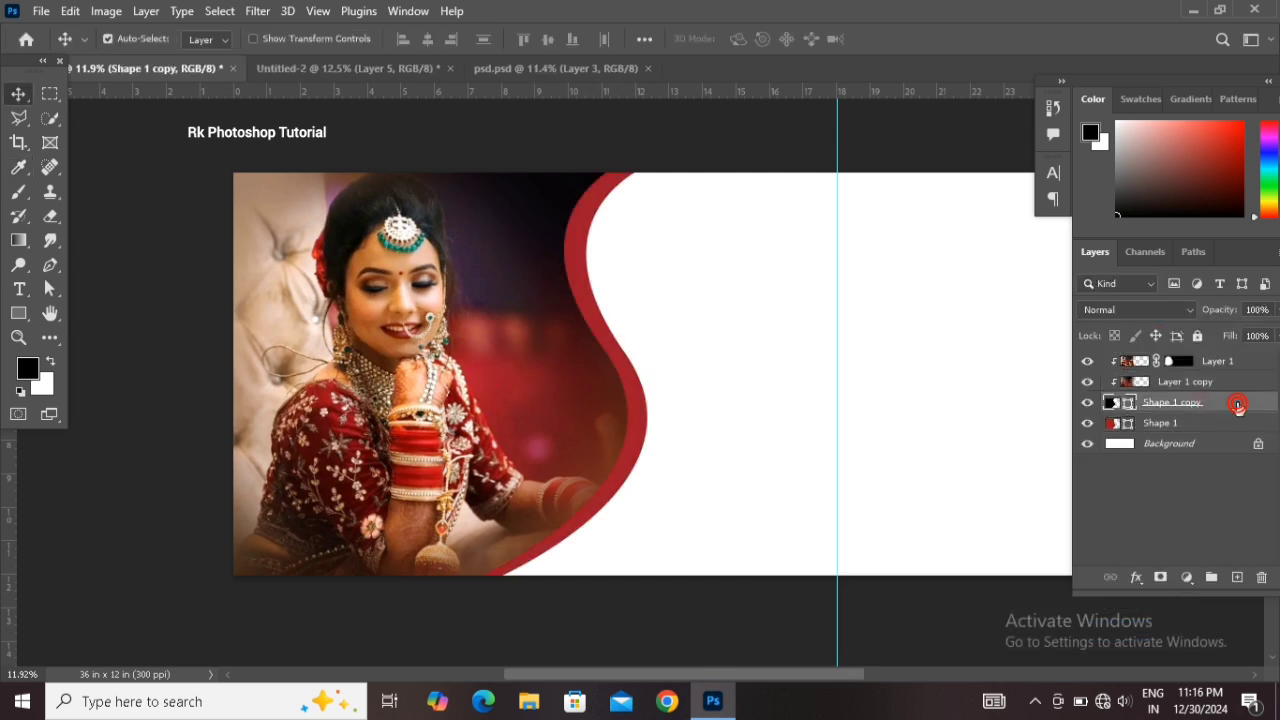
double_click(1238, 404)
left_click_drag(696, 186, 866, 163)
left_click(753, 360)
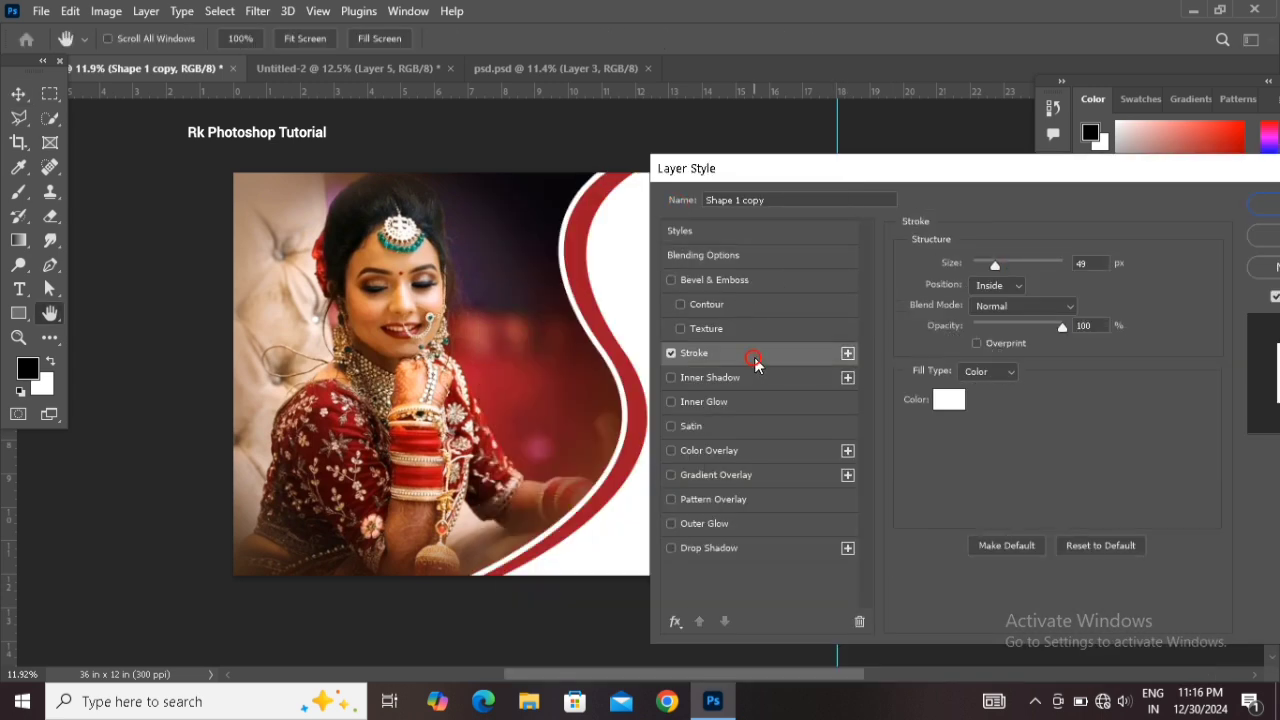
left_click_drag(986, 269, 993, 269)
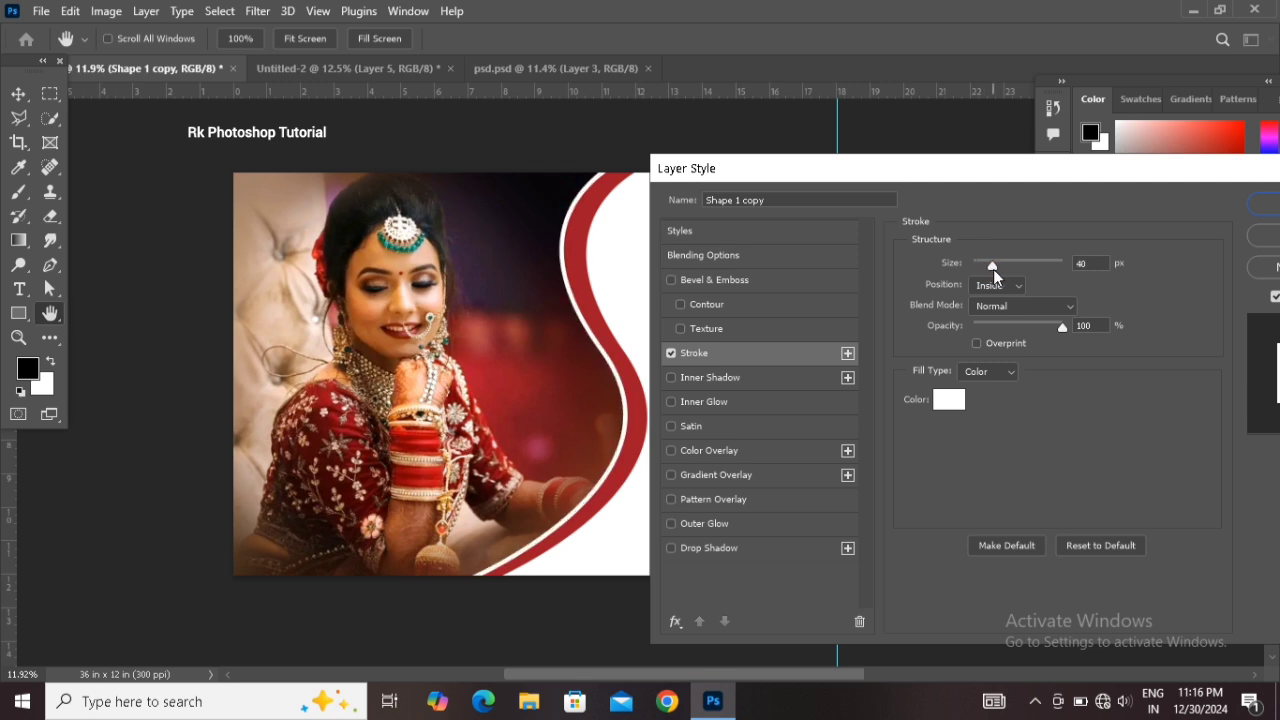
left_click(1260, 204)
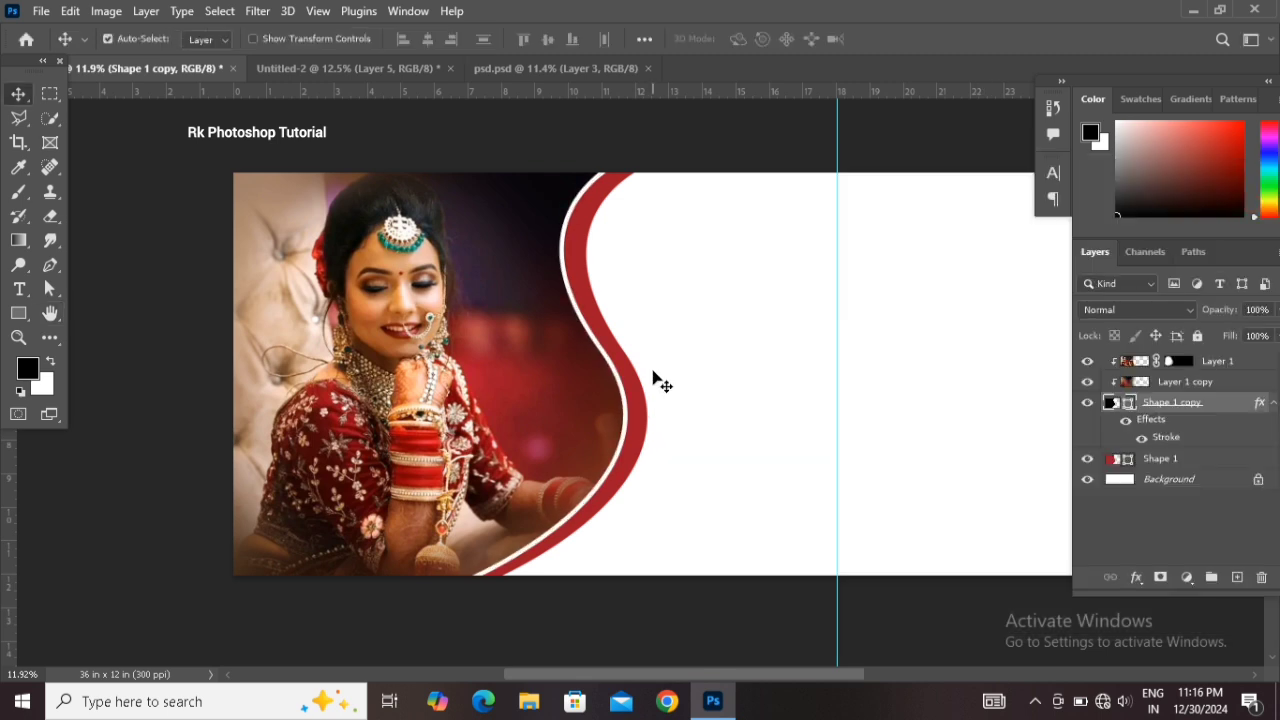
Draw a circle about 1515 px across with the Ellipse tool to the right of the curve
left_click_drag(637, 674, 660, 665)
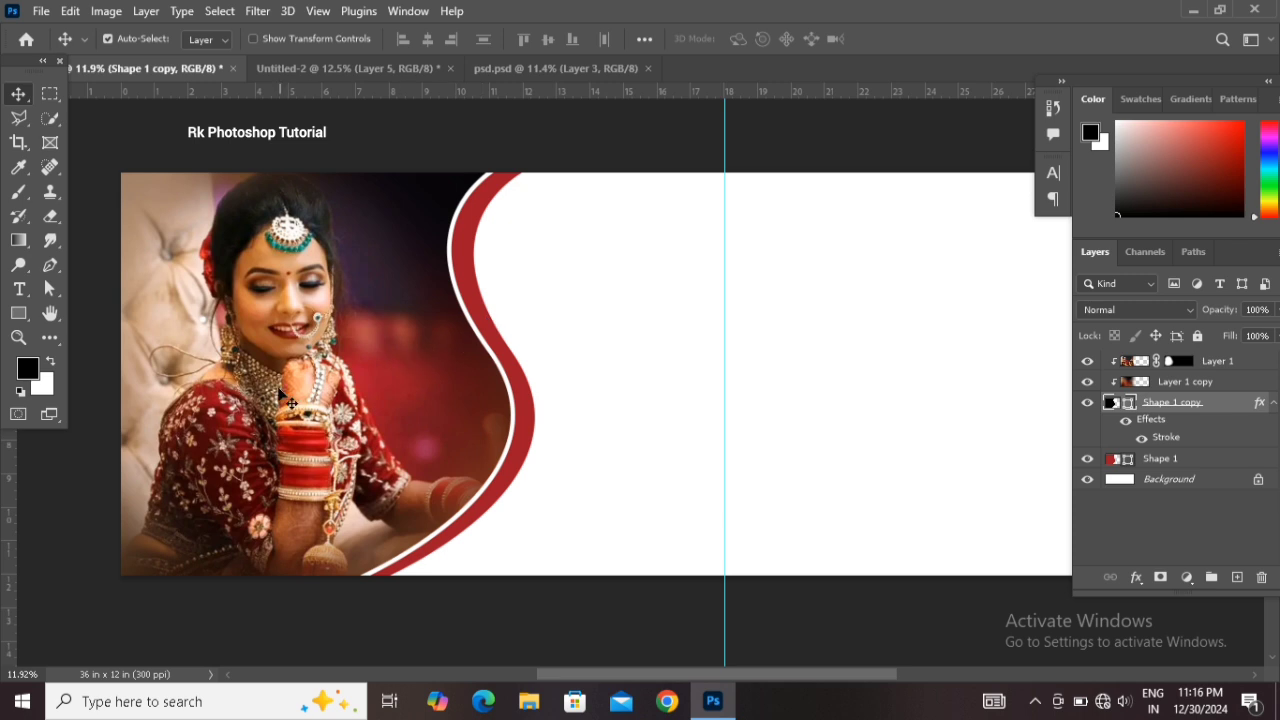
left_click(12, 320)
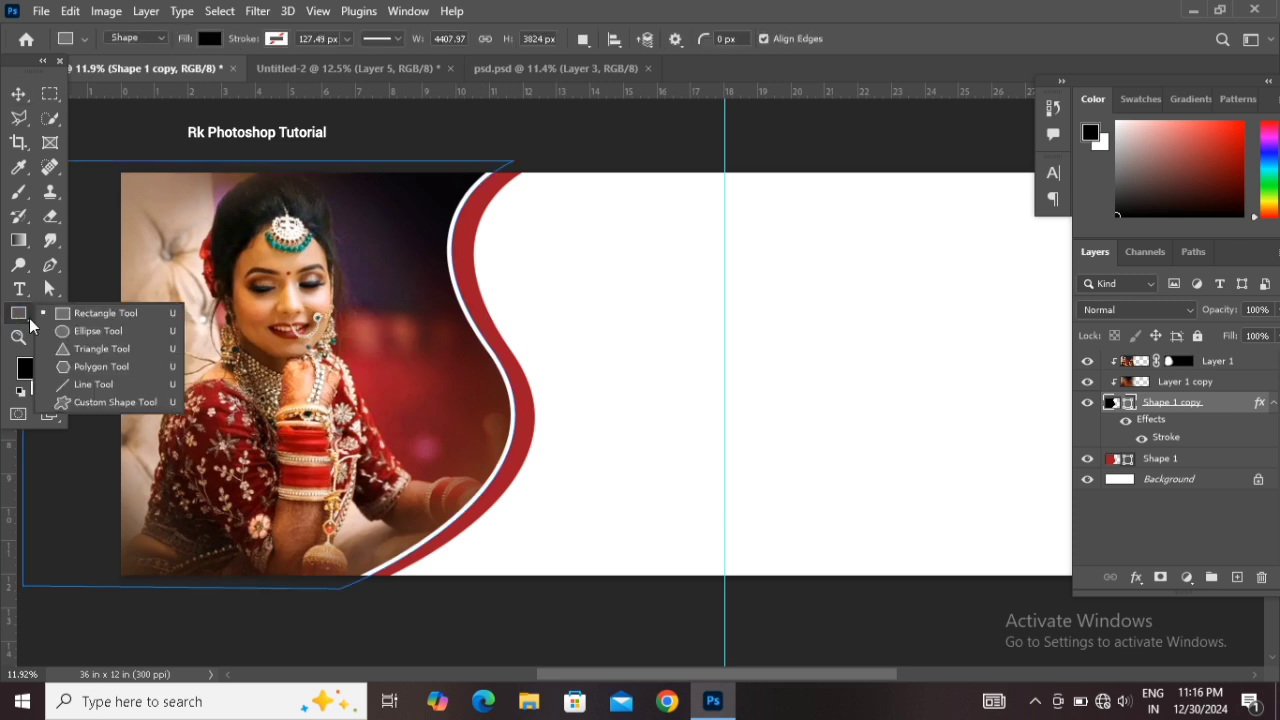
left_click(83, 331)
left_click_drag(584, 329, 772, 499)
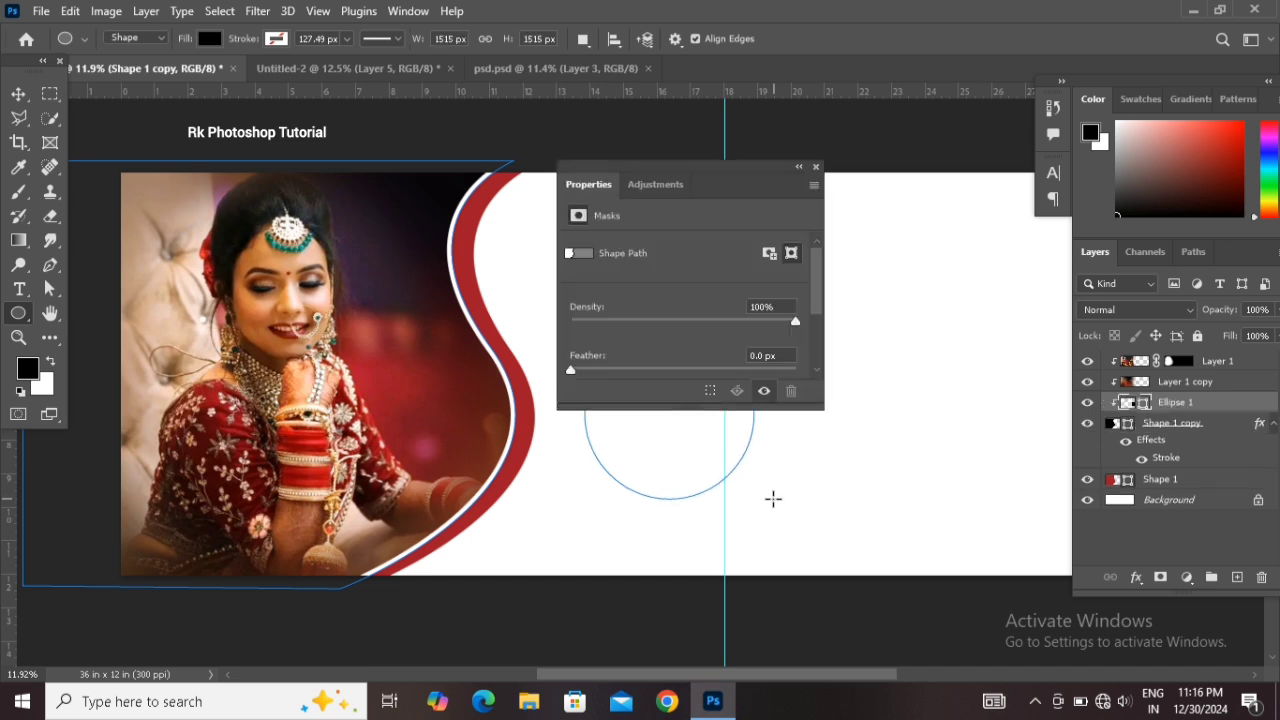
Move the circle layer to the top of the layer stack and place the circle over the lower end of the curve
left_click(816, 168)
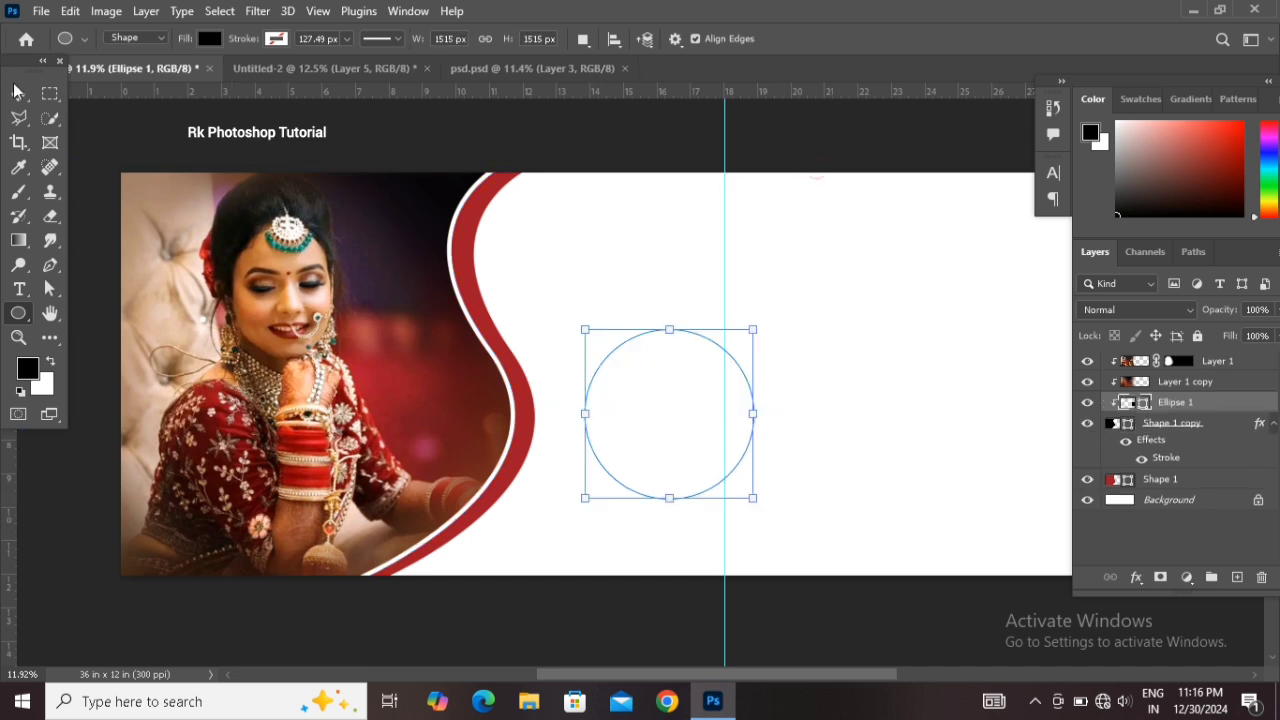
key("v")
left_click_drag(1158, 405, 1155, 360)
right_click(1156, 362)
left_click(1124, 387)
left_click_drag(651, 445, 487, 483)
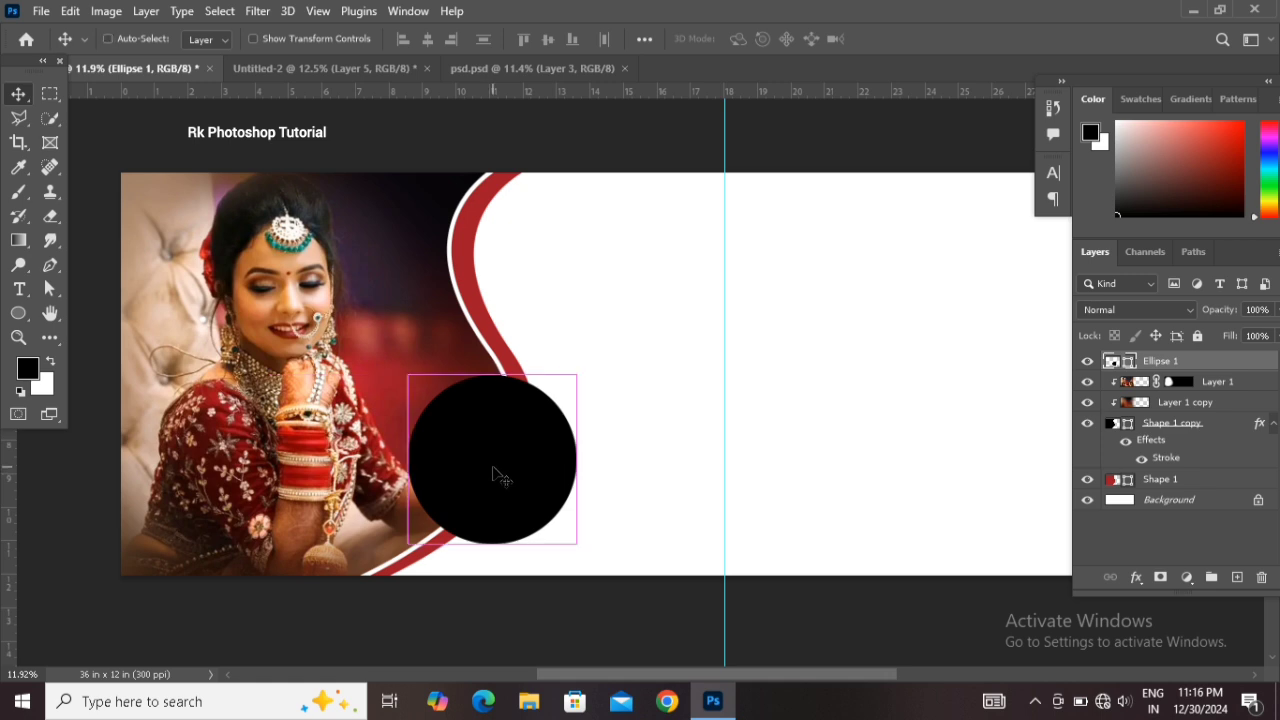
Duplicate the circle and scale the copy down to about 77% inside the original
key("ctrl+j")
key("ctrl+t")
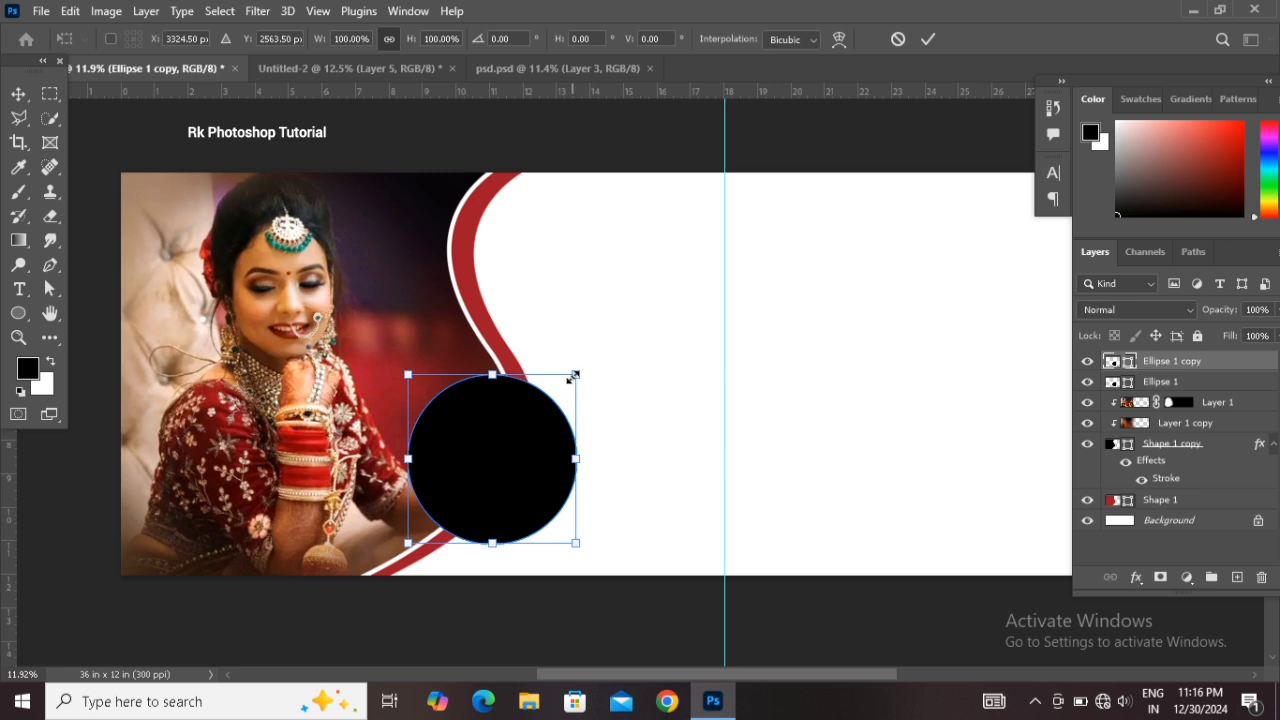
left_click_drag(573, 376, 543, 384)
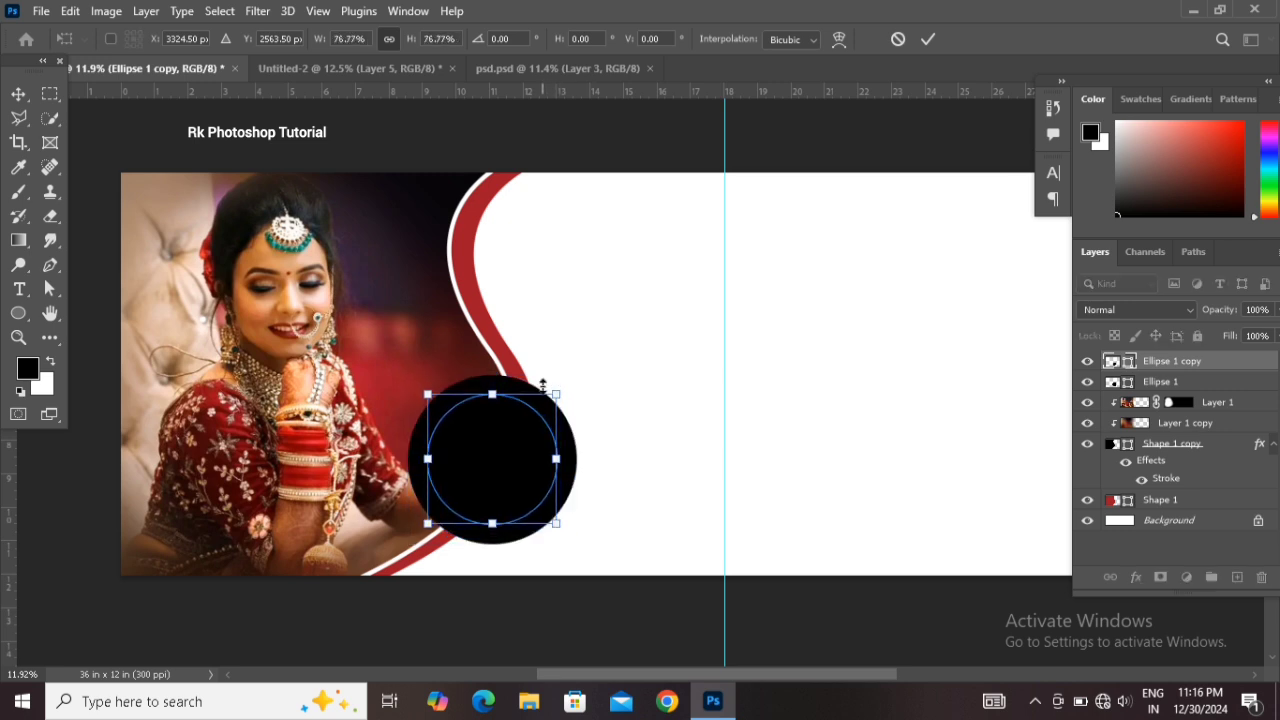
key("Return")
Change the fill color of the smaller circle copy to gray
double_click(1127, 363)
left_click_drag(872, 491, 741, 485)
left_click(1199, 324)
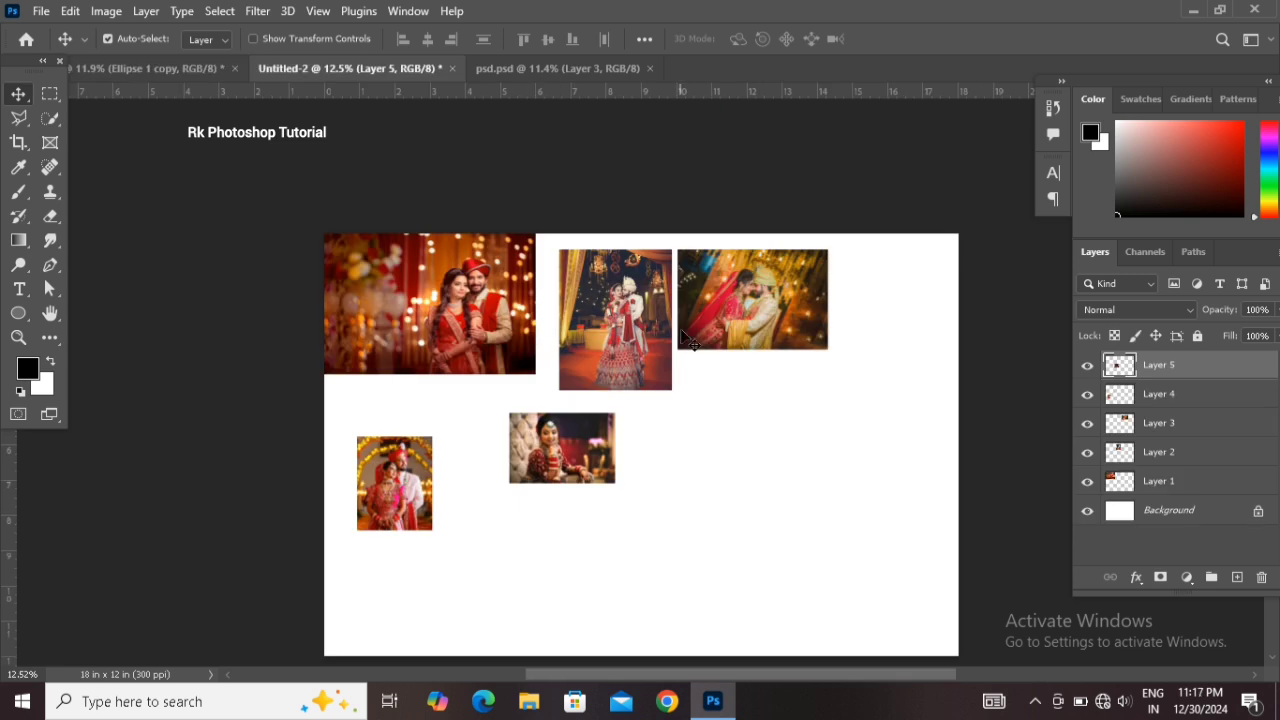
Bring a couple photo into the banner and scale it to about 253% over the circles
left_click_drag(605, 335, 455, 432)
scroll(455, 436, "down", 1)
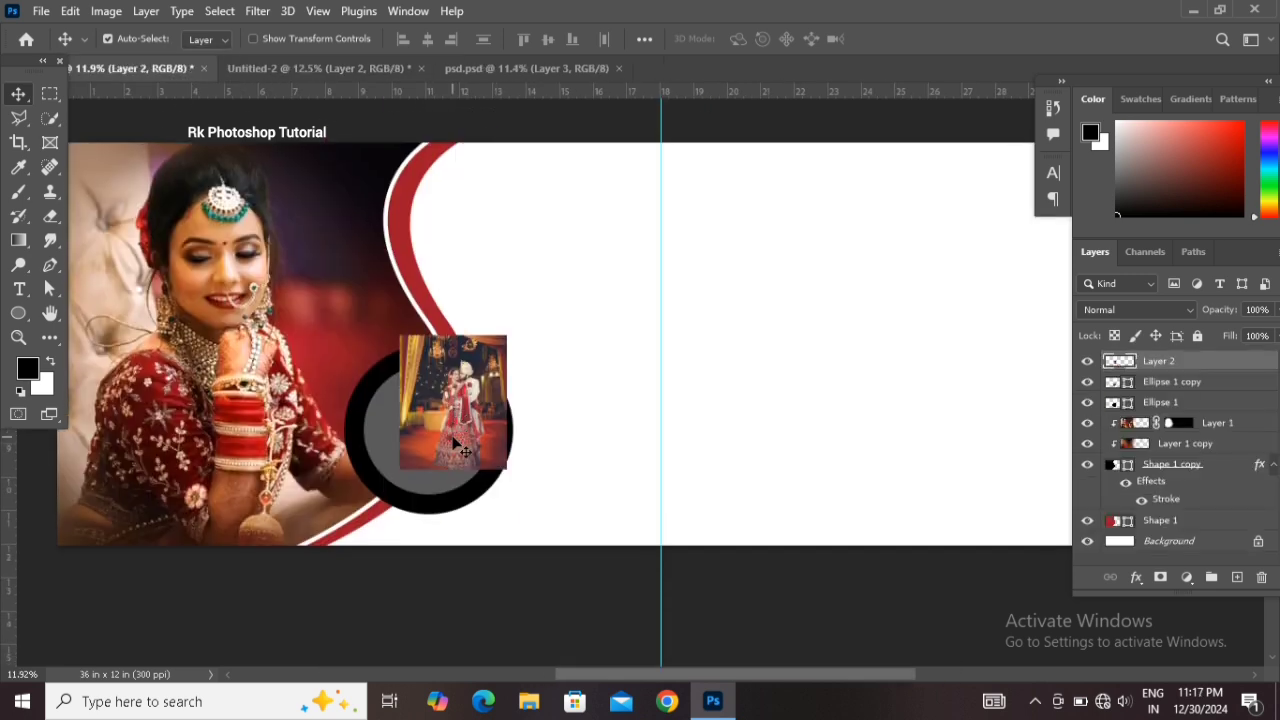
key("ctrl+t")
left_click_drag(507, 467, 645, 515)
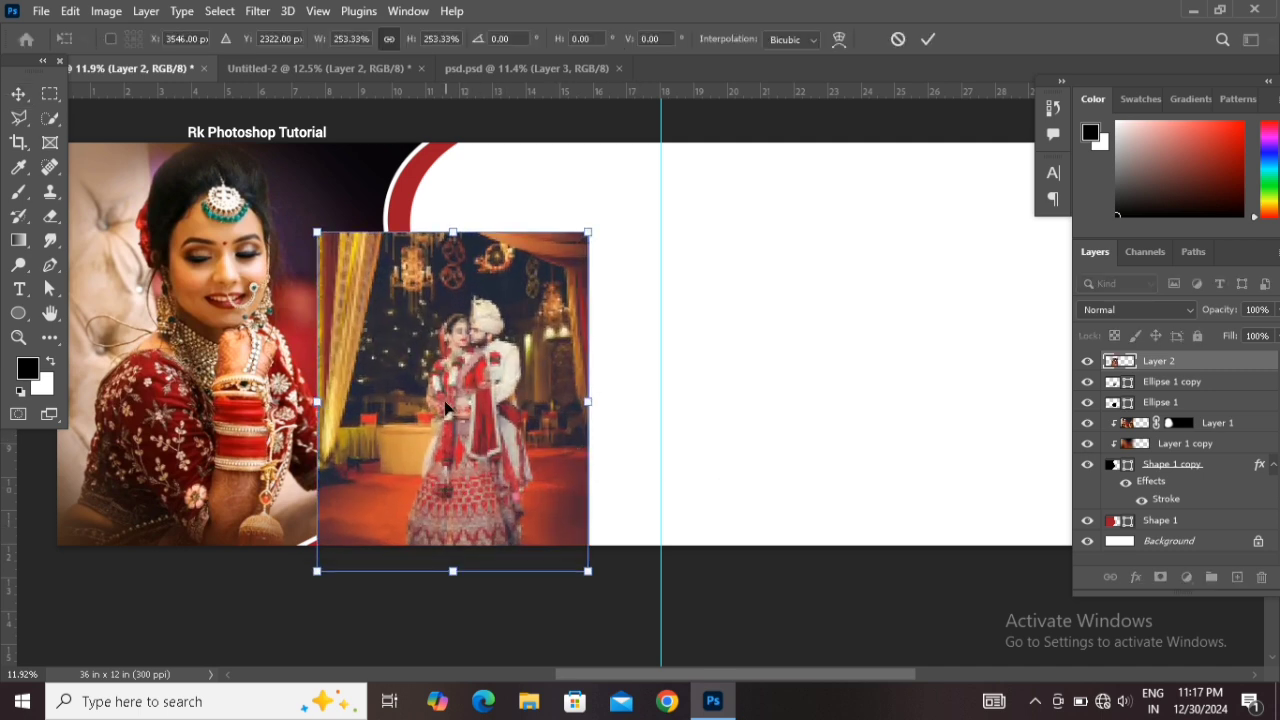
scroll(446, 405, "left", 3)
left_click_drag(608, 398, 565, 502)
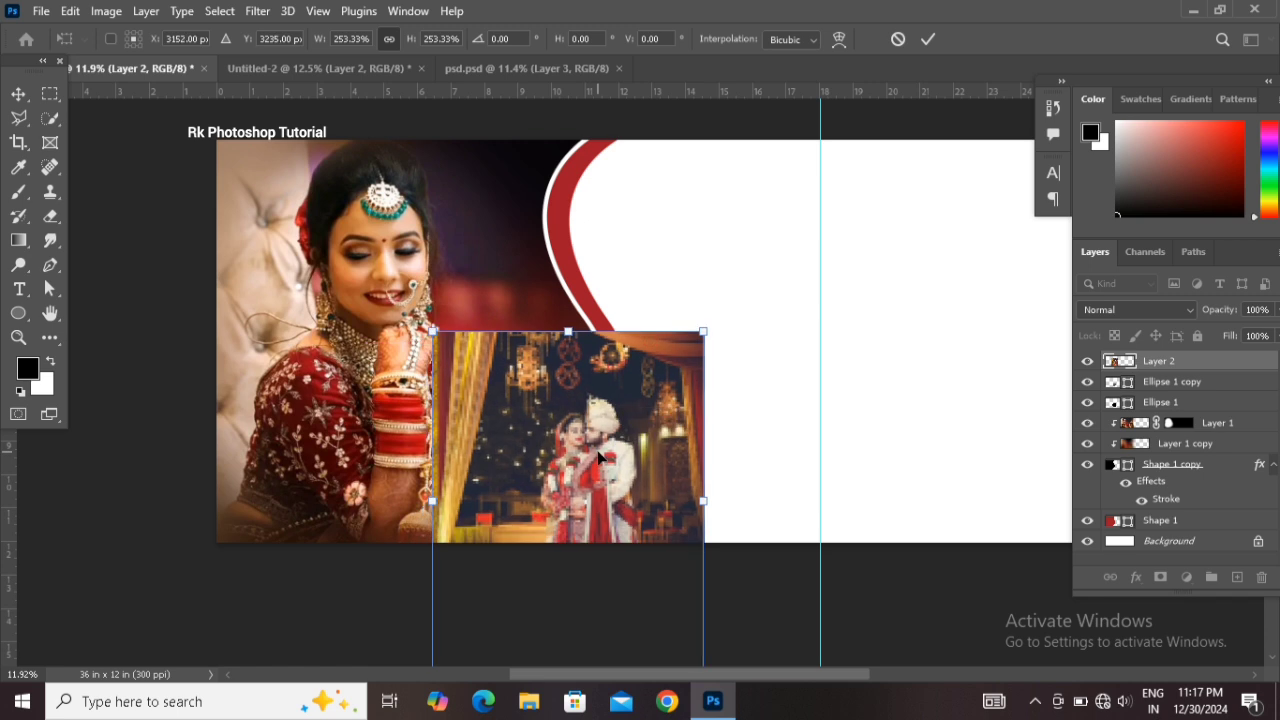
key("Return")
Clip the couple photo into the inner gray circle with a clipping mask
right_click(1194, 363)
left_click(1040, 375)
left_click_drag(600, 427, 598, 428)
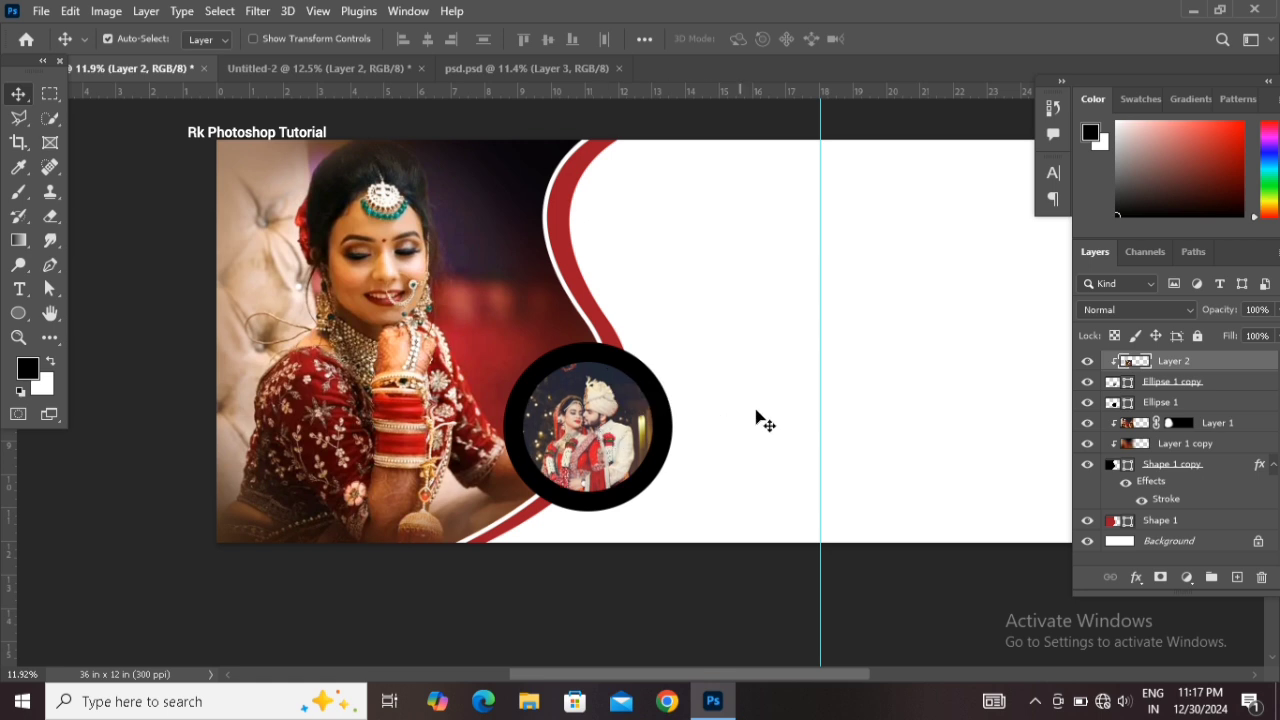
left_click_drag(782, 415, 727, 431)
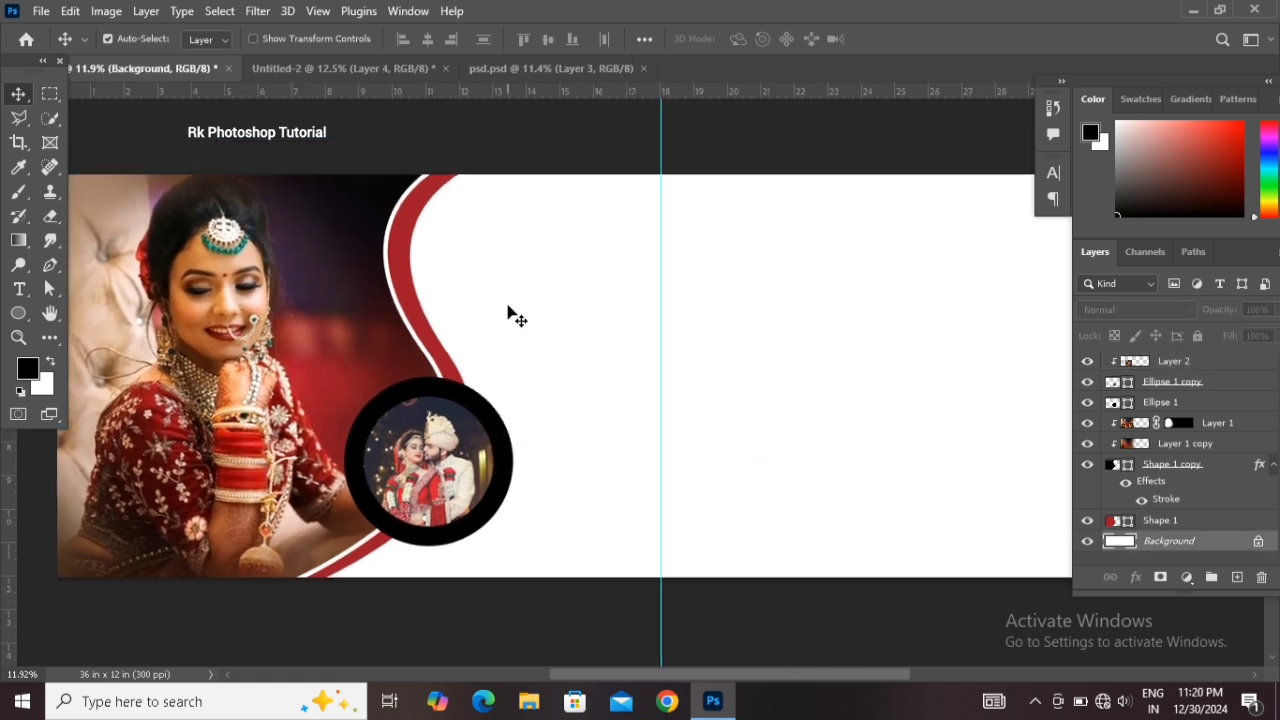
Bring another couple photo from Untitled-2, scale it to about 466% and place it behind the curve, nudged upward
left_click(311, 71)
left_click_drag(430, 485, 826, 489)
key("ctrl+t")
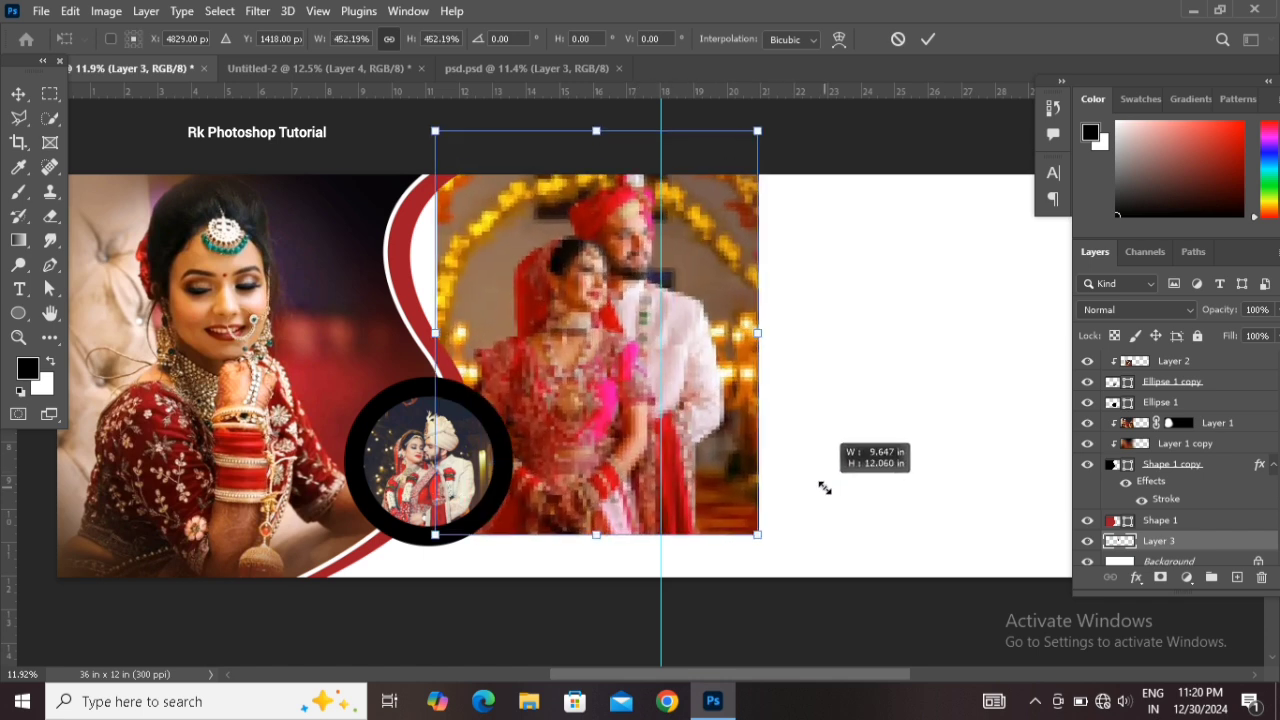
left_click_drag(616, 480, 573, 522)
left_click_drag(705, 180, 709, 173)
key("Up")
key("Up")
key("Up")
key("Up")
key("Up")
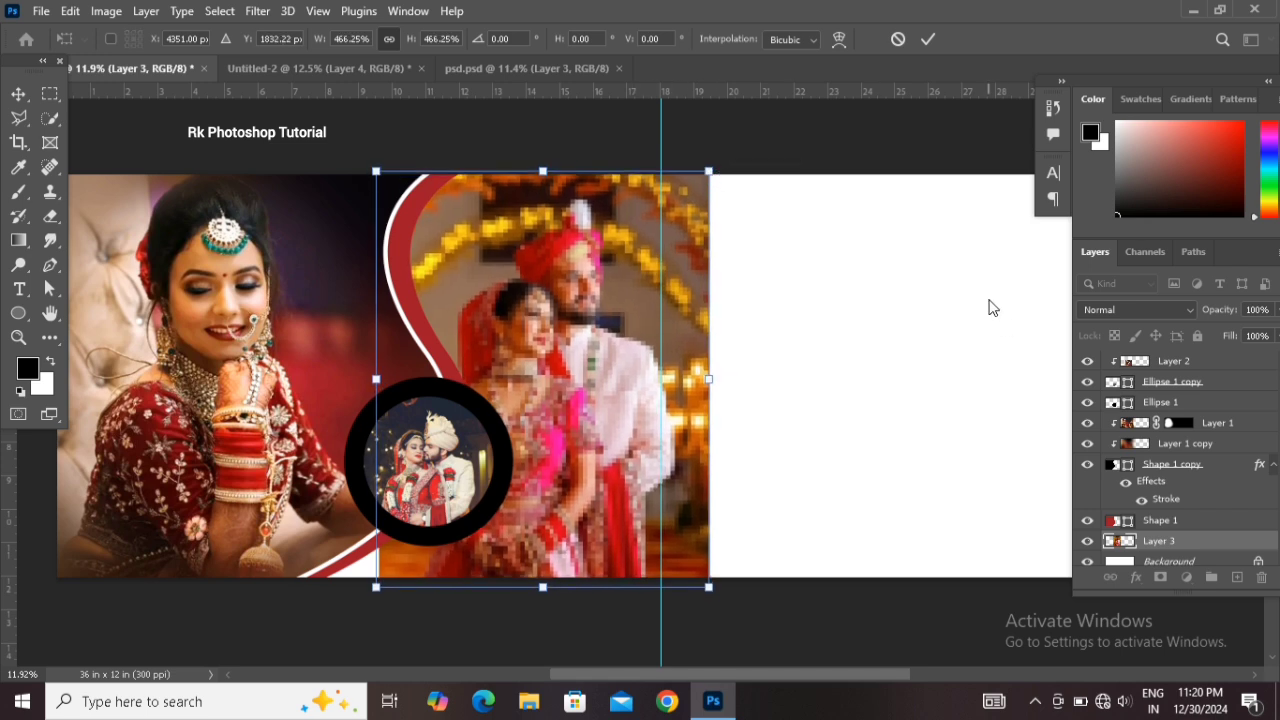
key("Return")
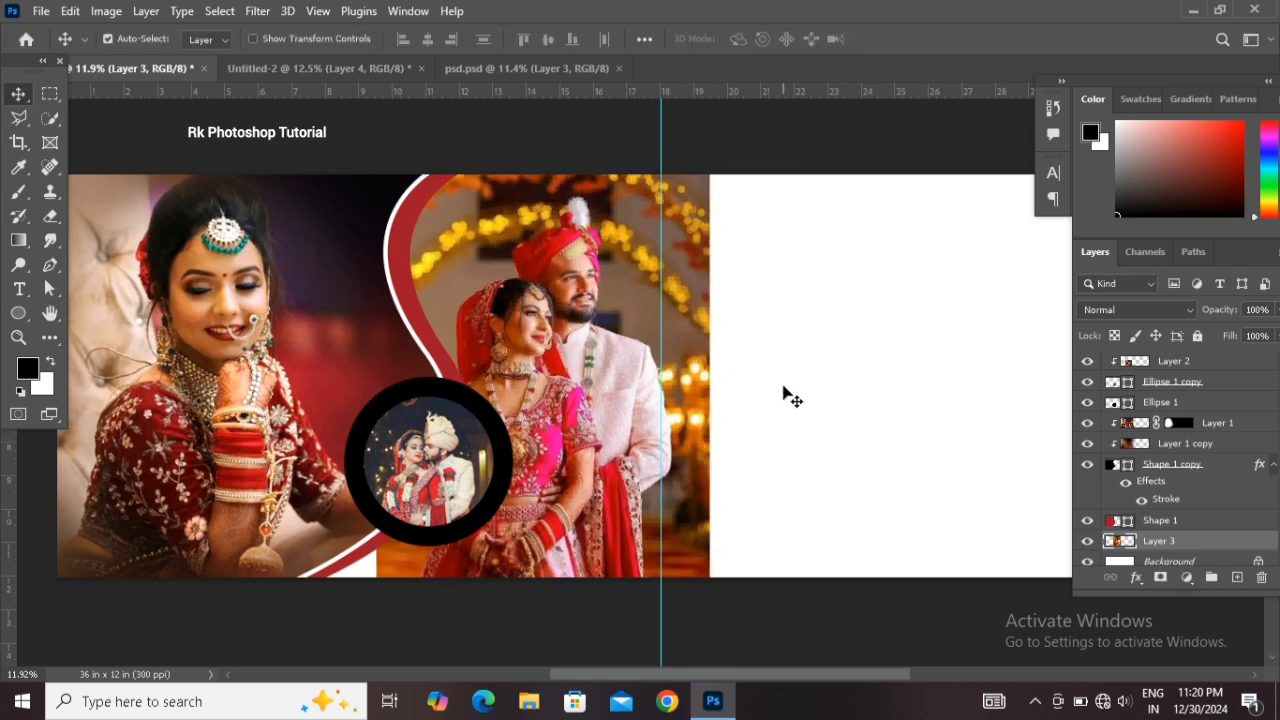
Bring a third couple photo from Untitled-2 into the banner and scale it to about 298%
left_click_drag(778, 394, 834, 394)
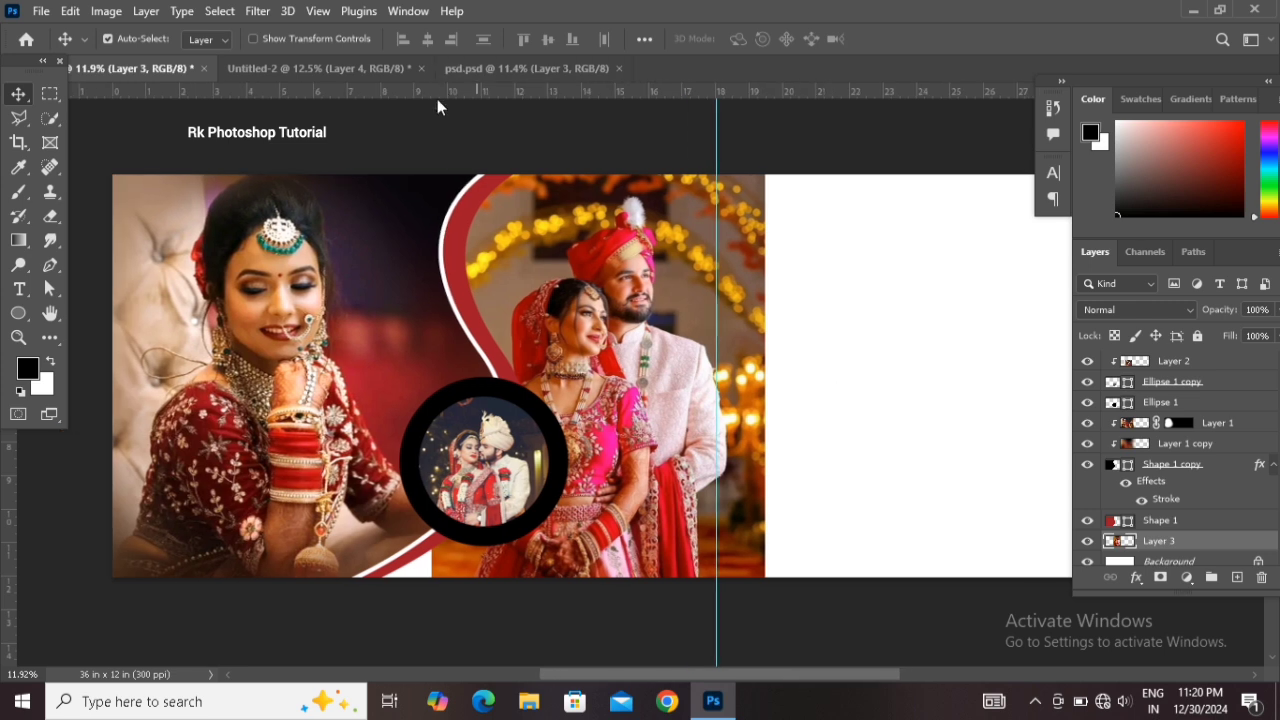
left_click(350, 70)
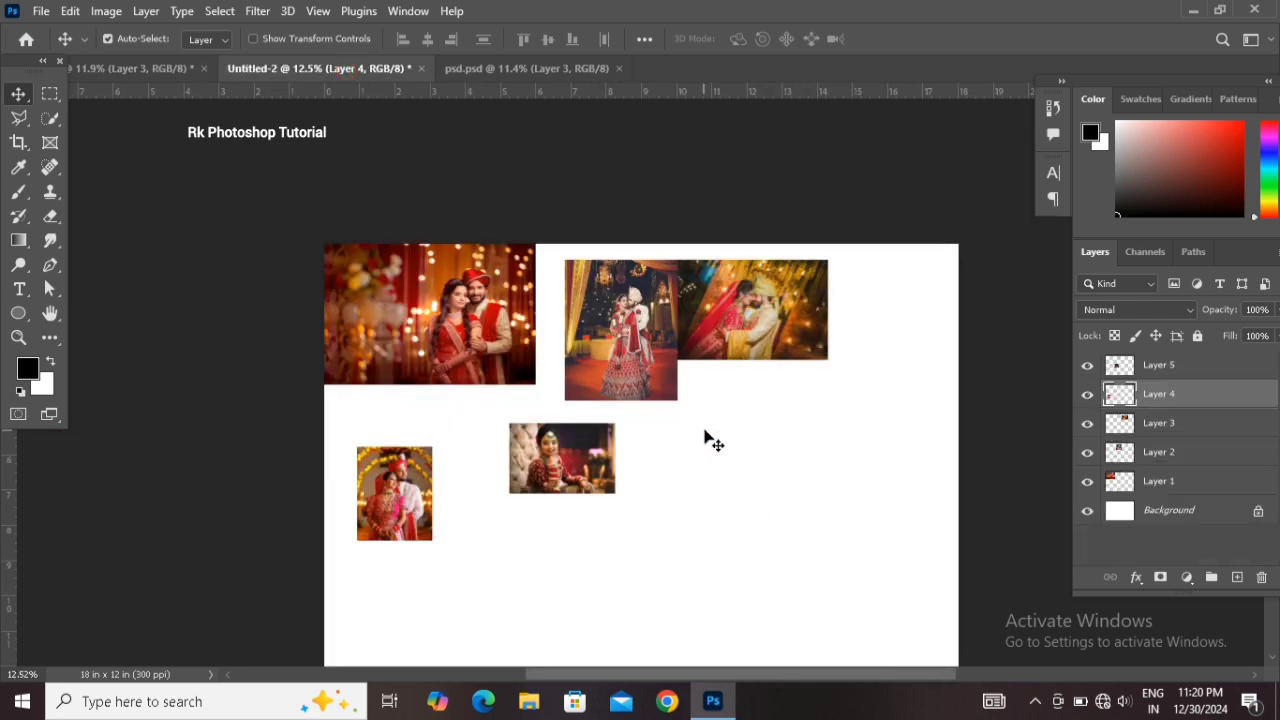
scroll(707, 430, "down", 1)
left_click(736, 280)
left_click_drag(637, 297, 725, 397)
key("ctrl+t")
left_click_drag(715, 345, 823, 217)
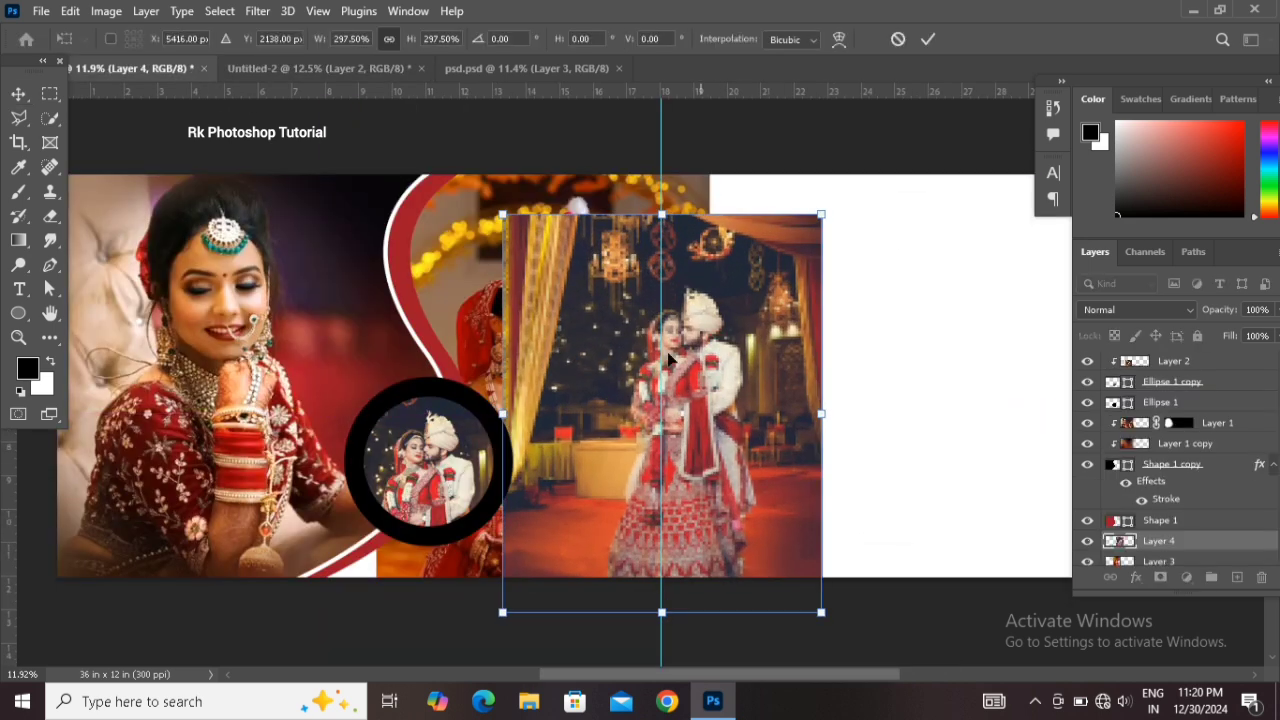
Stretch the third photo to cover the whole banner, about 1232% wide and 347% high
scroll(676, 368, "down", 2)
left_click_drag(765, 400, 1062, 372)
left_click_drag(266, 383, 228, 383)
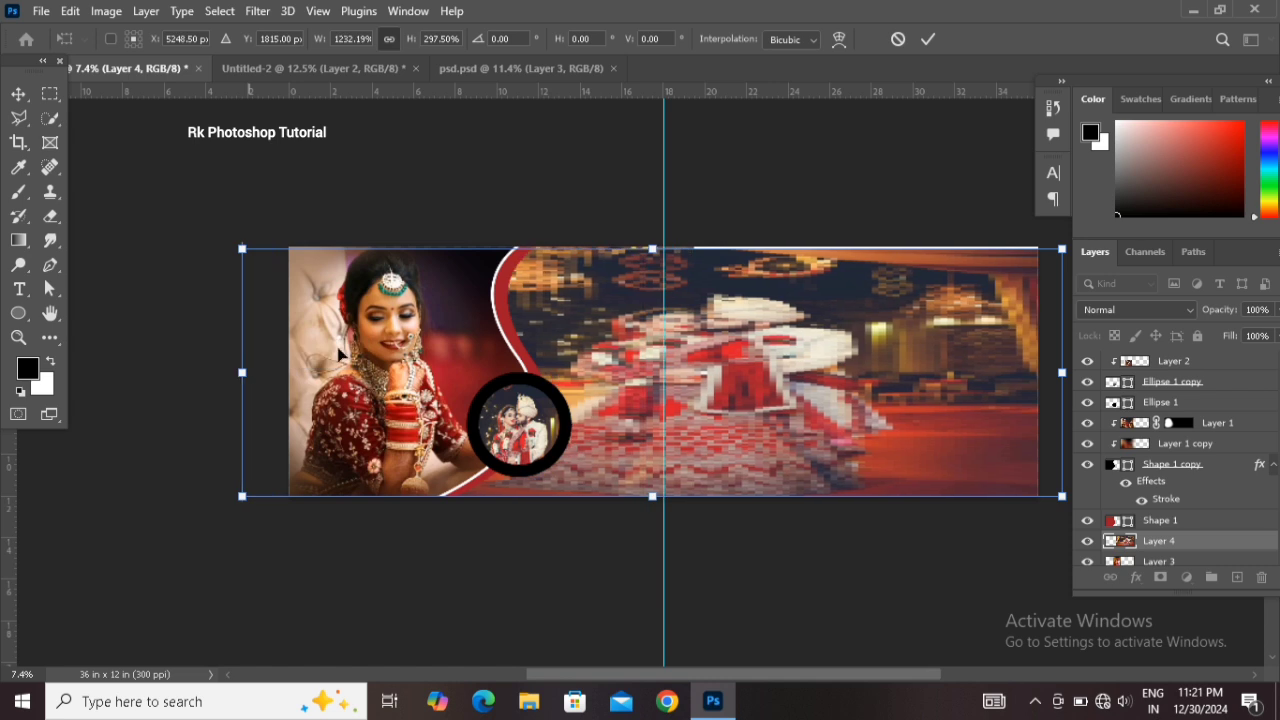
left_click_drag(652, 248, 652, 208)
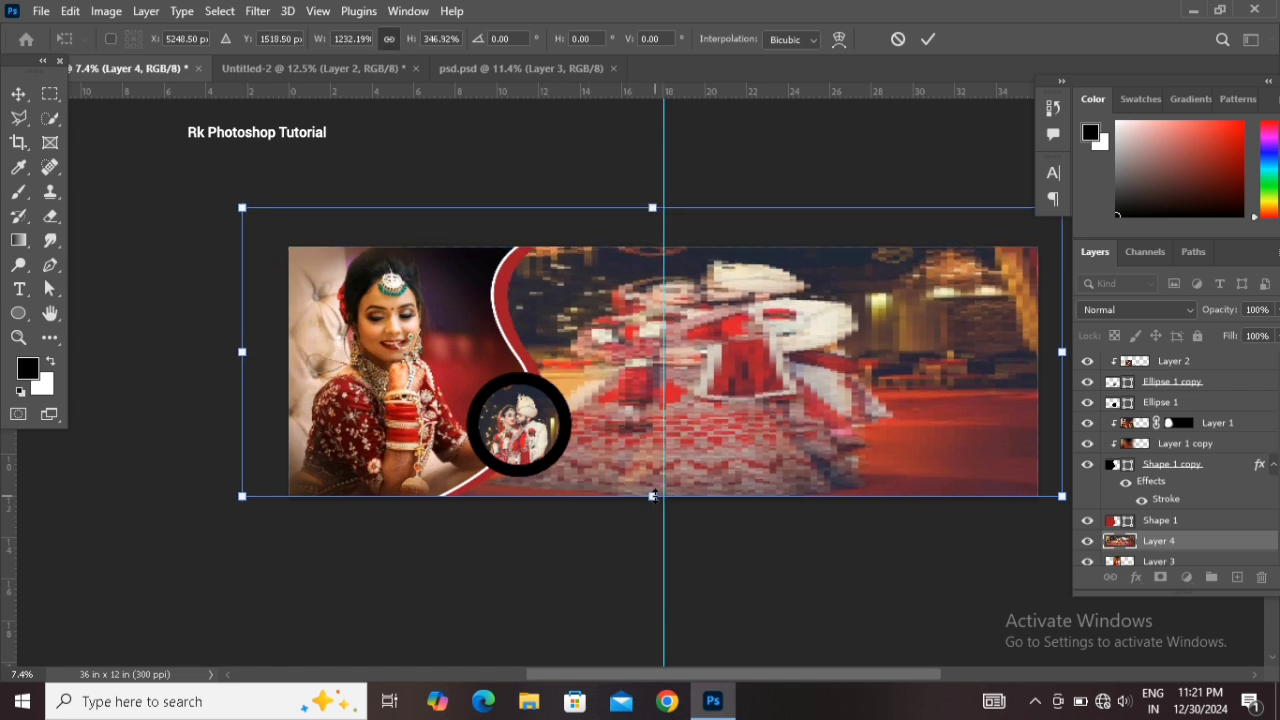
left_click_drag(652, 496, 657, 526)
key("Return")
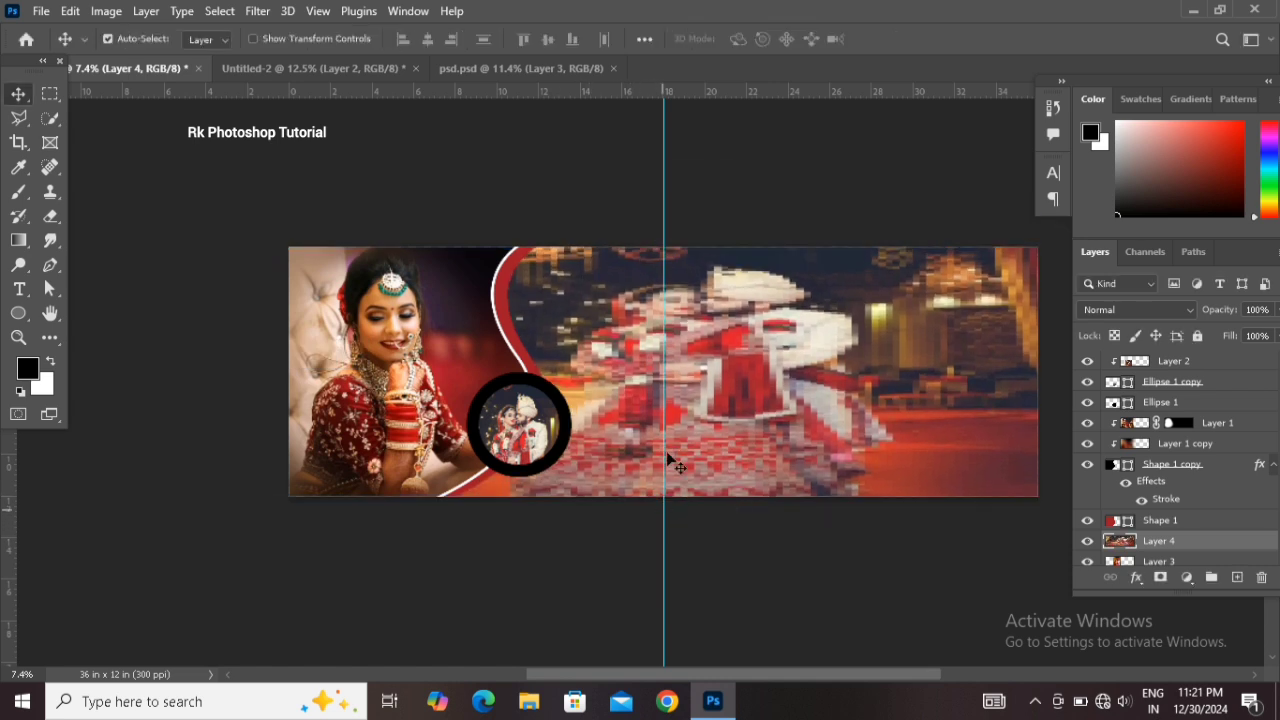
Apply a Gaussian Blur with a 401.3 pixel radius to the stretched photo
scroll(715, 412, "right", 3)
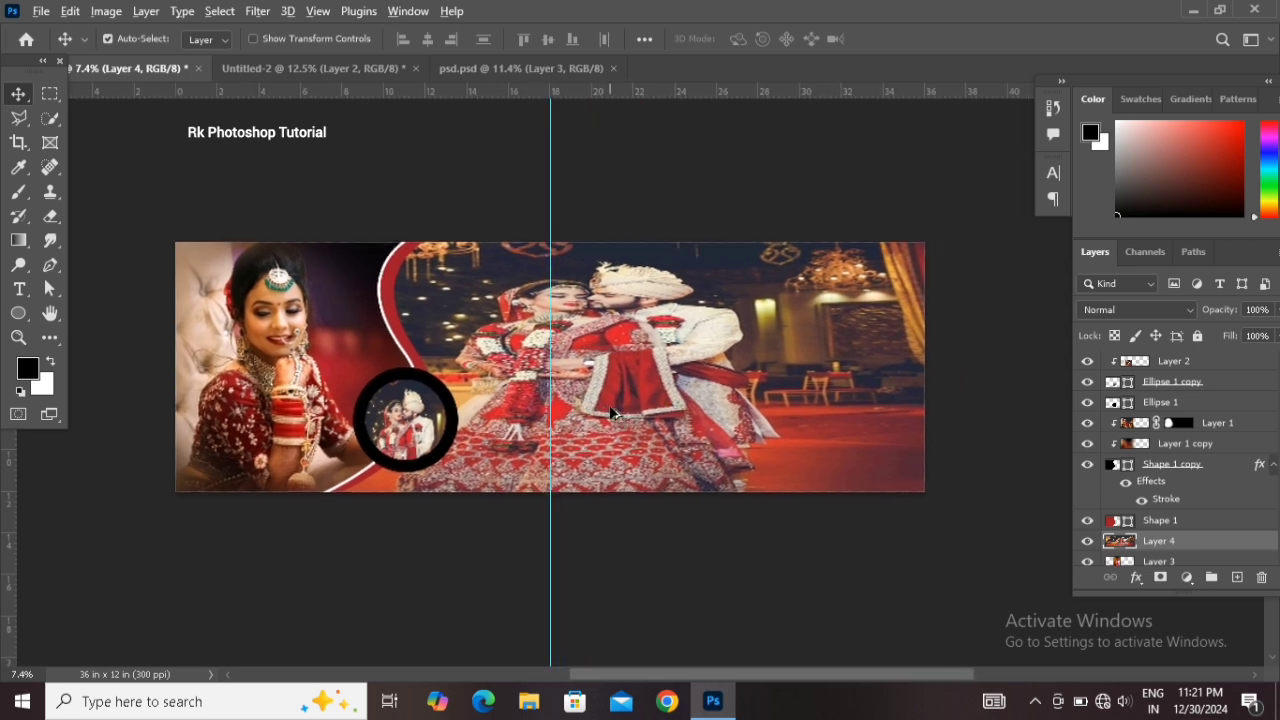
scroll(612, 412, "up", 1)
left_click(257, 11)
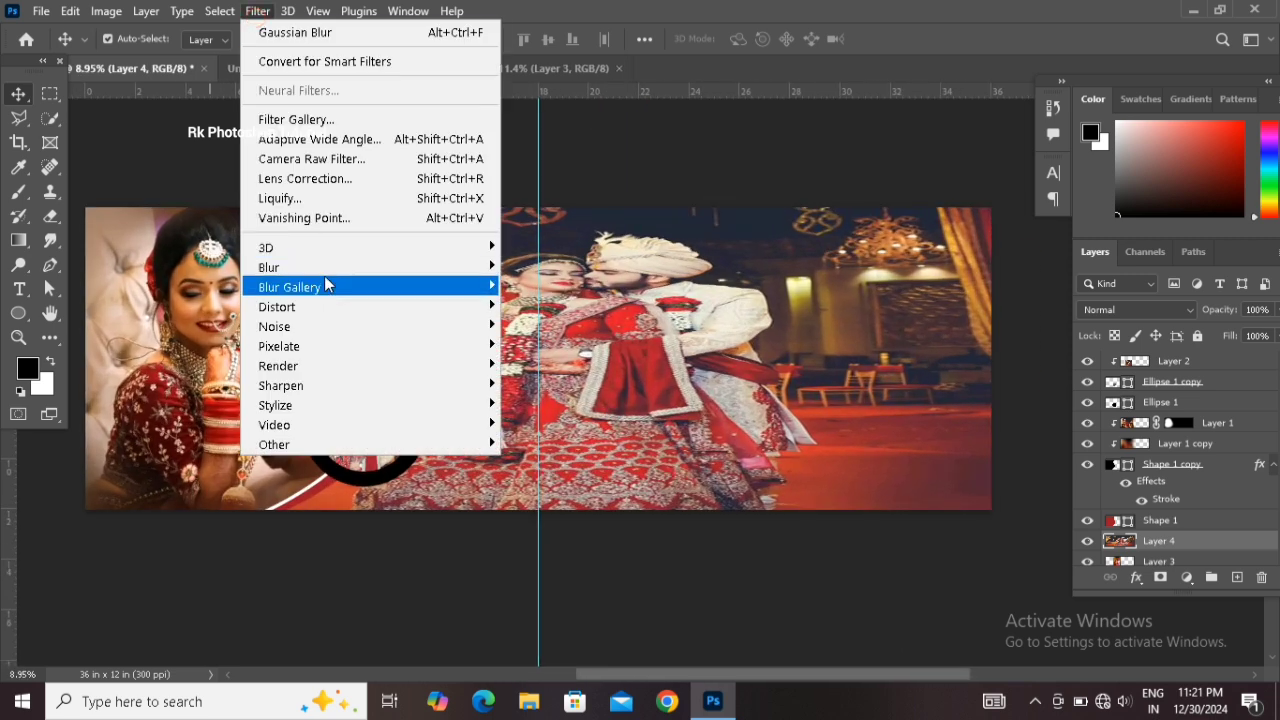
mouse_move(334, 270)
left_click(543, 347)
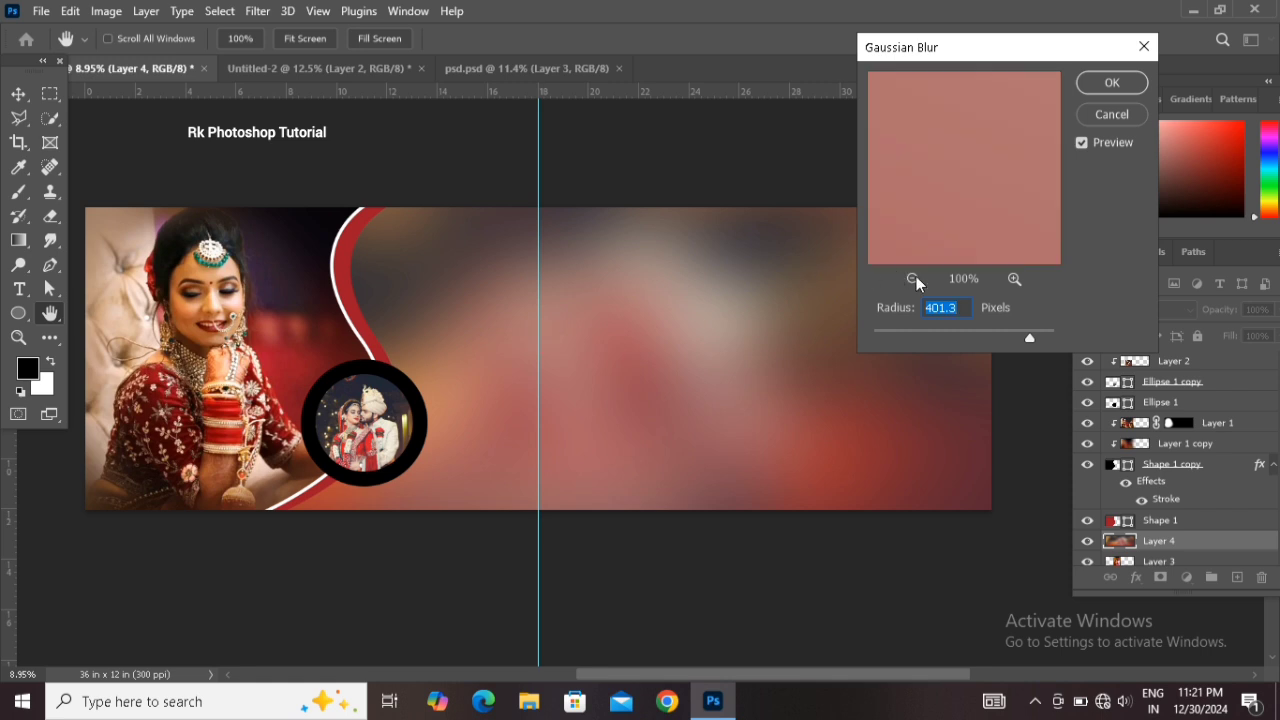
left_click(1112, 83)
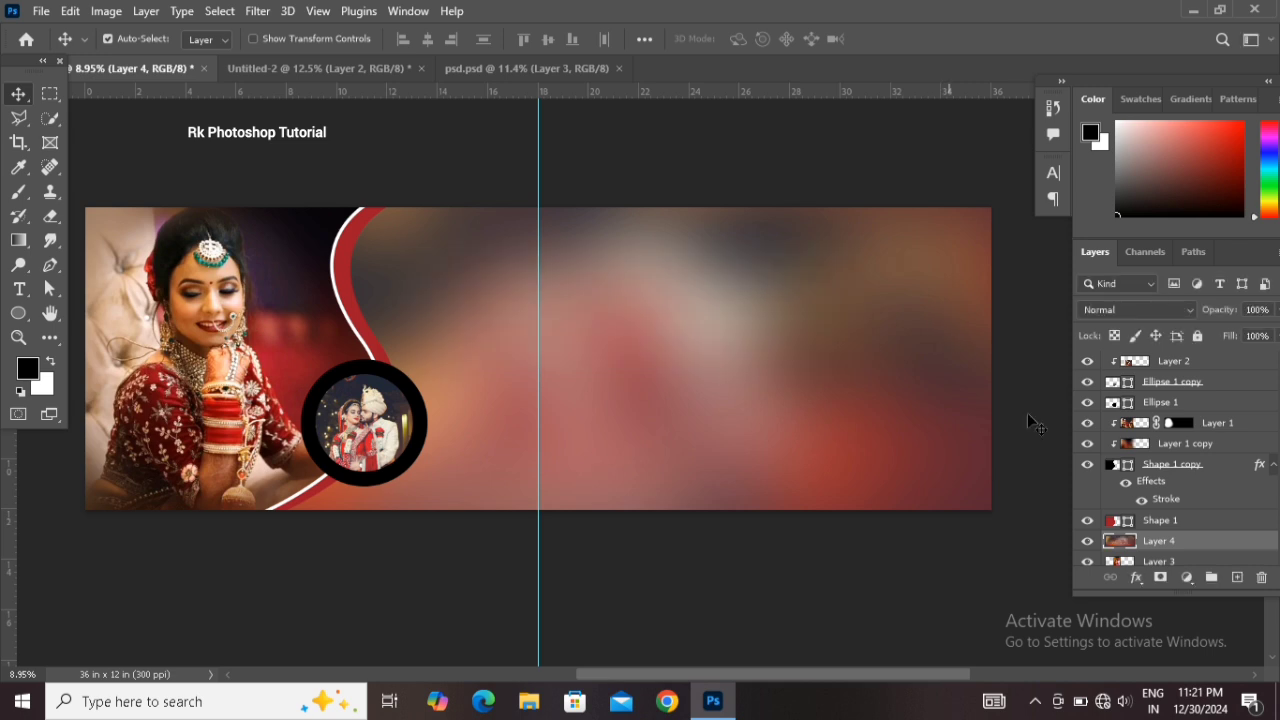
Move the blurred photo layer below the second couple photo layer
scroll(1133, 500, "down", 1)
left_click_drag(1147, 507, 1165, 544)
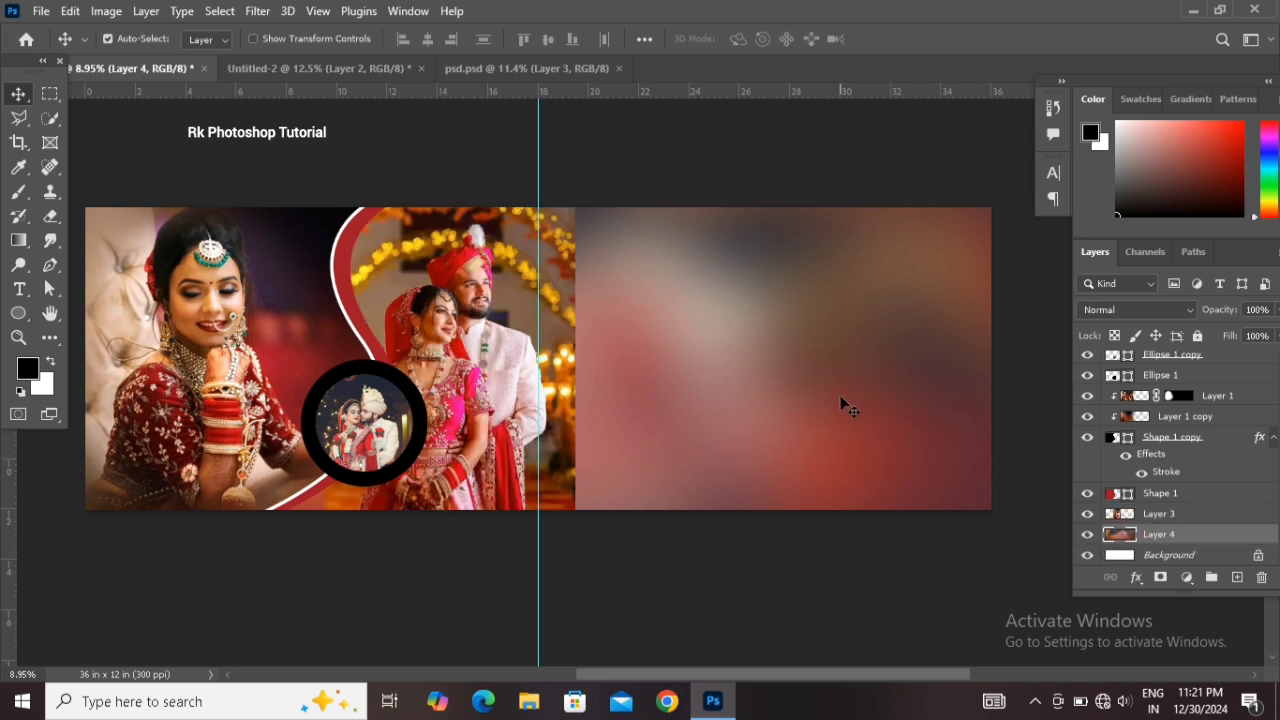
key("ctrl")
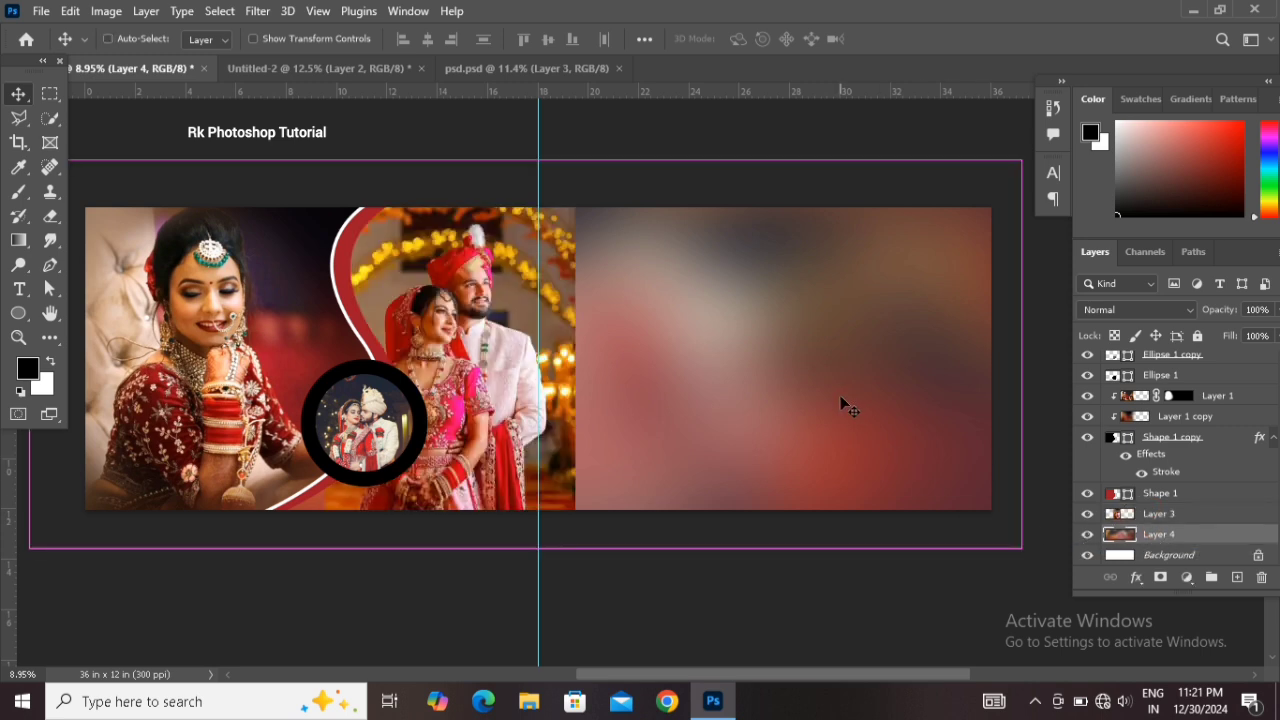
Adjust the blurred background's midtone color balance to +51, -31, -33
key("ctrl+b")
left_click_drag(845, 248, 901, 244)
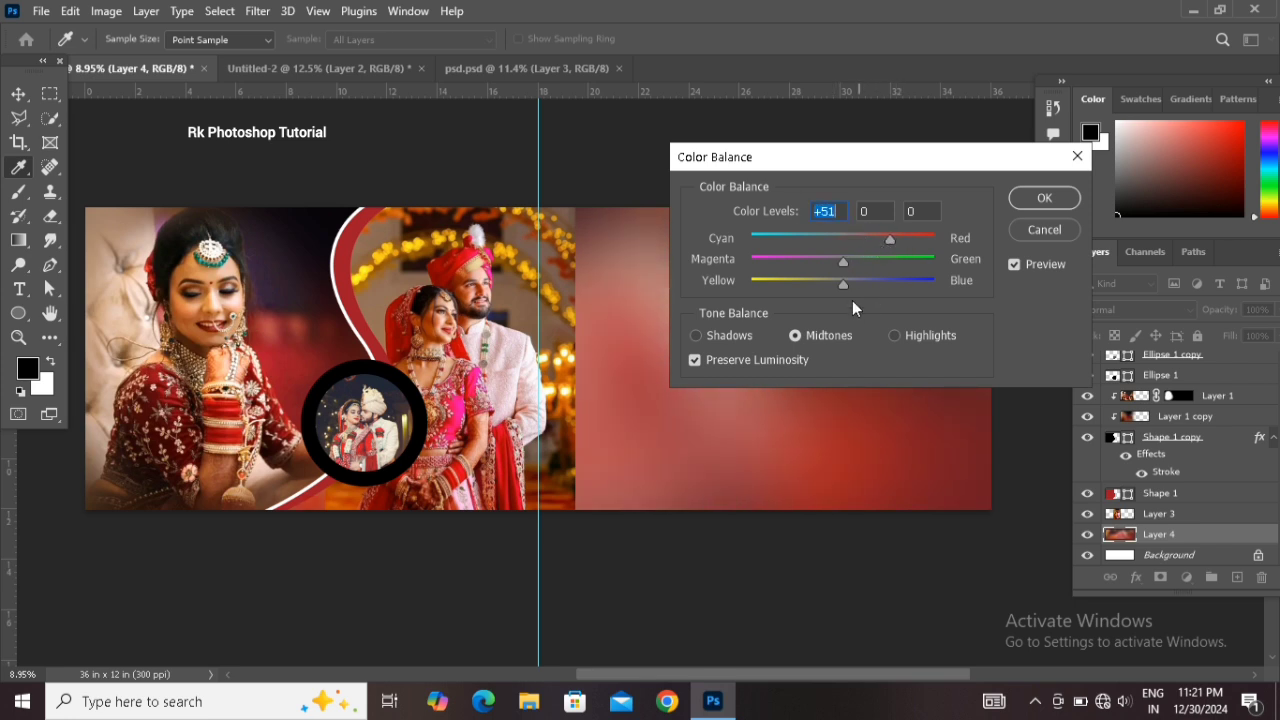
left_click_drag(843, 287, 814, 259)
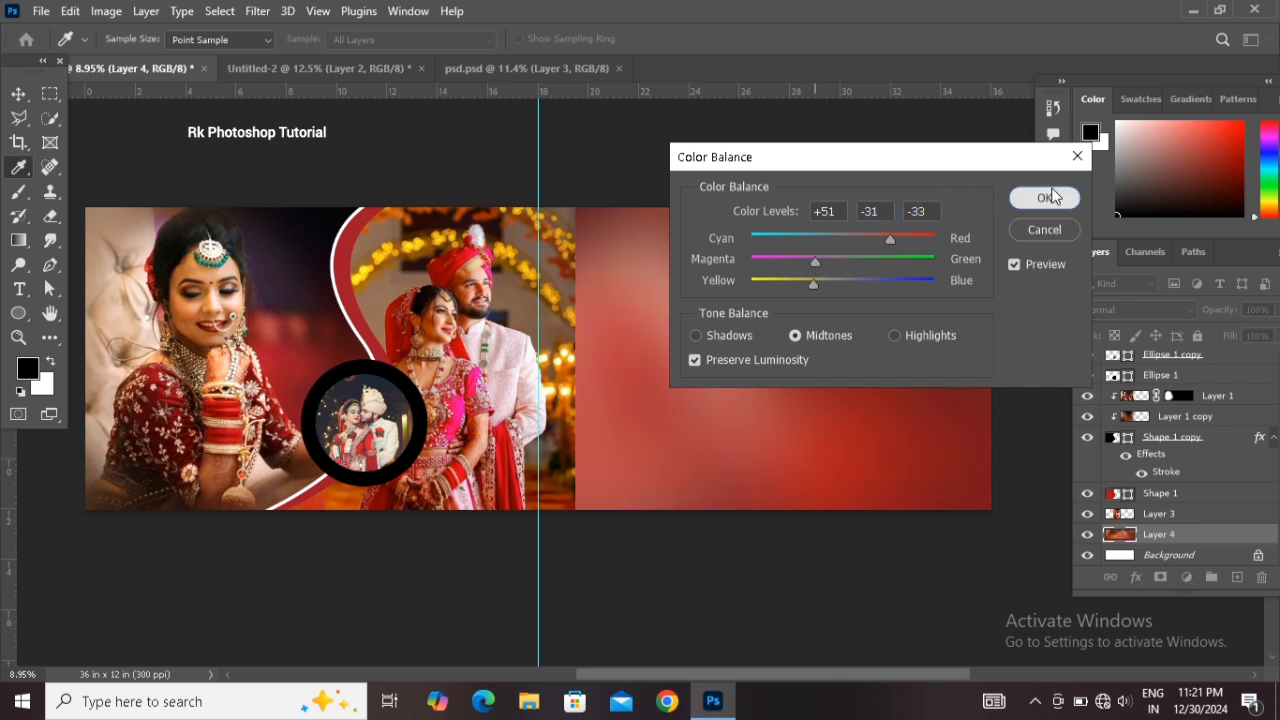
left_click(1044, 197)
Select the second couple photo layer and add a layer mask to it
key("v")
scroll(628, 383, "up", 3)
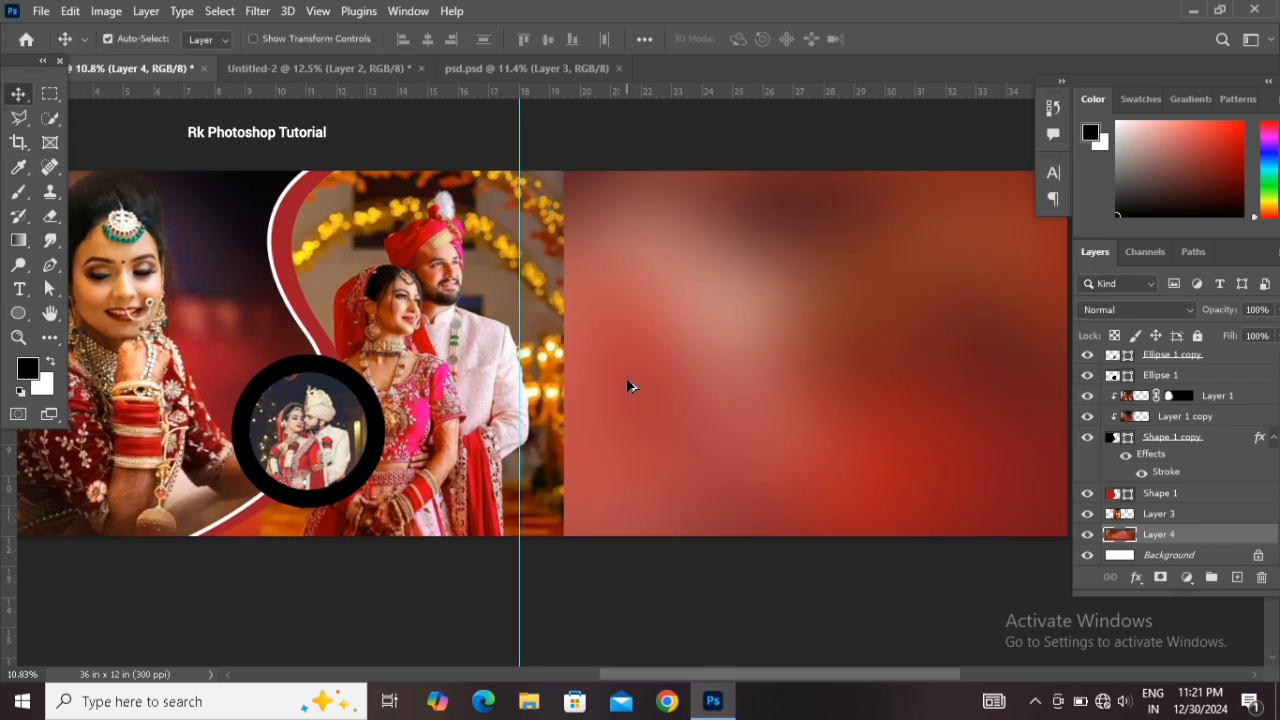
left_click_drag(418, 330, 557, 318)
left_click(557, 318)
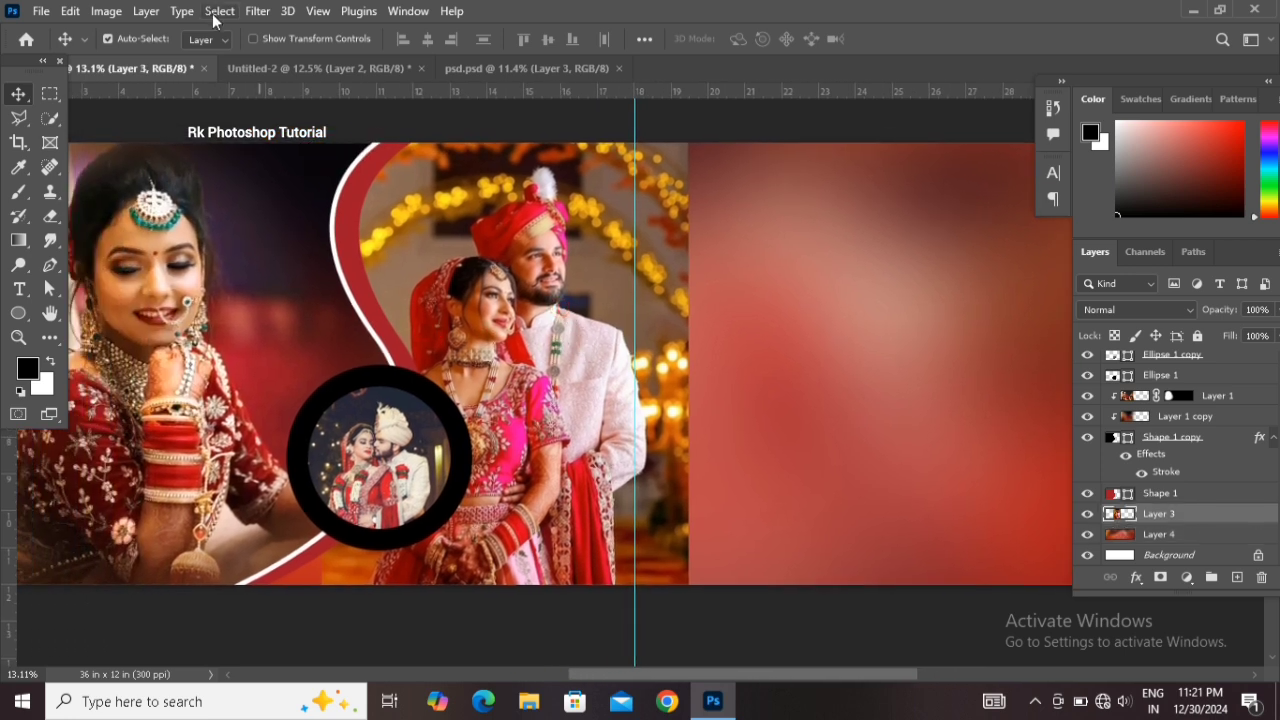
left_click(145, 11)
mouse_move(243, 329)
left_click(430, 343)
Paint the mask with a large soft black brush, at 100% then 42% opacity, fading the photo's right and lower edges
left_click(18, 192)
left_click_drag(480, 332, 559, 347)
left_click(492, 297)
mouse_move(523, 302)
left_mouse_down()
mouse_move(484, 287)
mouse_move(478, 262)
mouse_move(514, 277)
mouse_move(537, 335)
mouse_move(503, 387)
mouse_move(524, 414)
mouse_move(489, 435)
mouse_move(507, 462)
mouse_move(441, 445)
mouse_move(406, 452)
mouse_move(517, 463)
mouse_move(540, 440)
left_mouse_up()
left_click_drag(540, 440, 485, 440)
key("x")
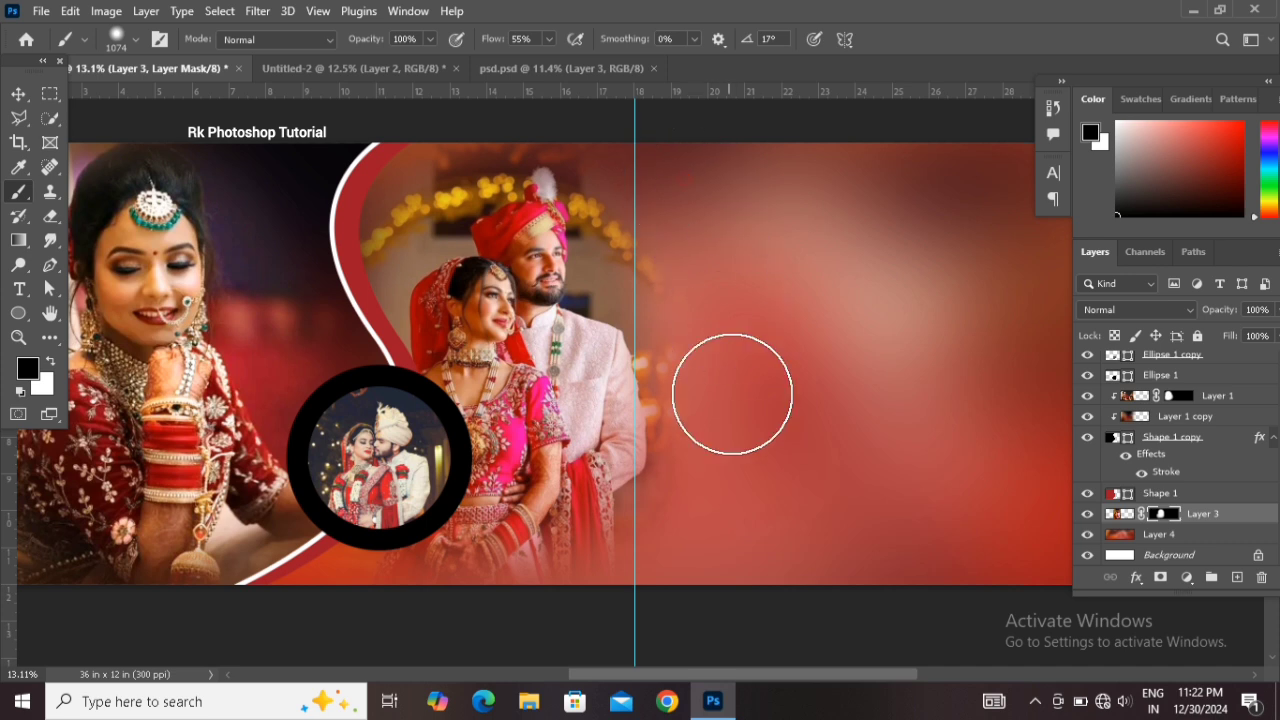
left_click_drag(692, 234, 762, 426)
left_click_drag(666, 291, 710, 483)
mouse_move(710, 501)
left_mouse_down()
mouse_move(630, 592)
mouse_move(570, 615)
left_mouse_up()
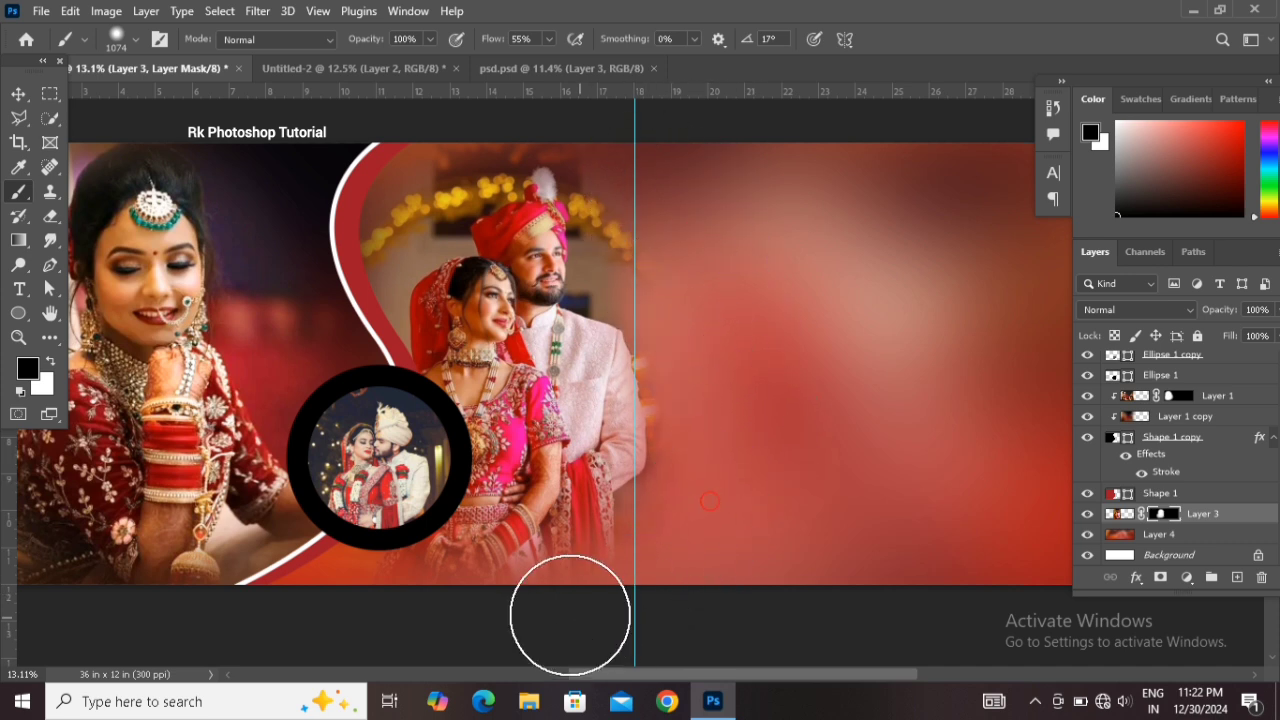
left_click_drag(362, 41, 309, 47)
left_click_drag(388, 456, 437, 456)
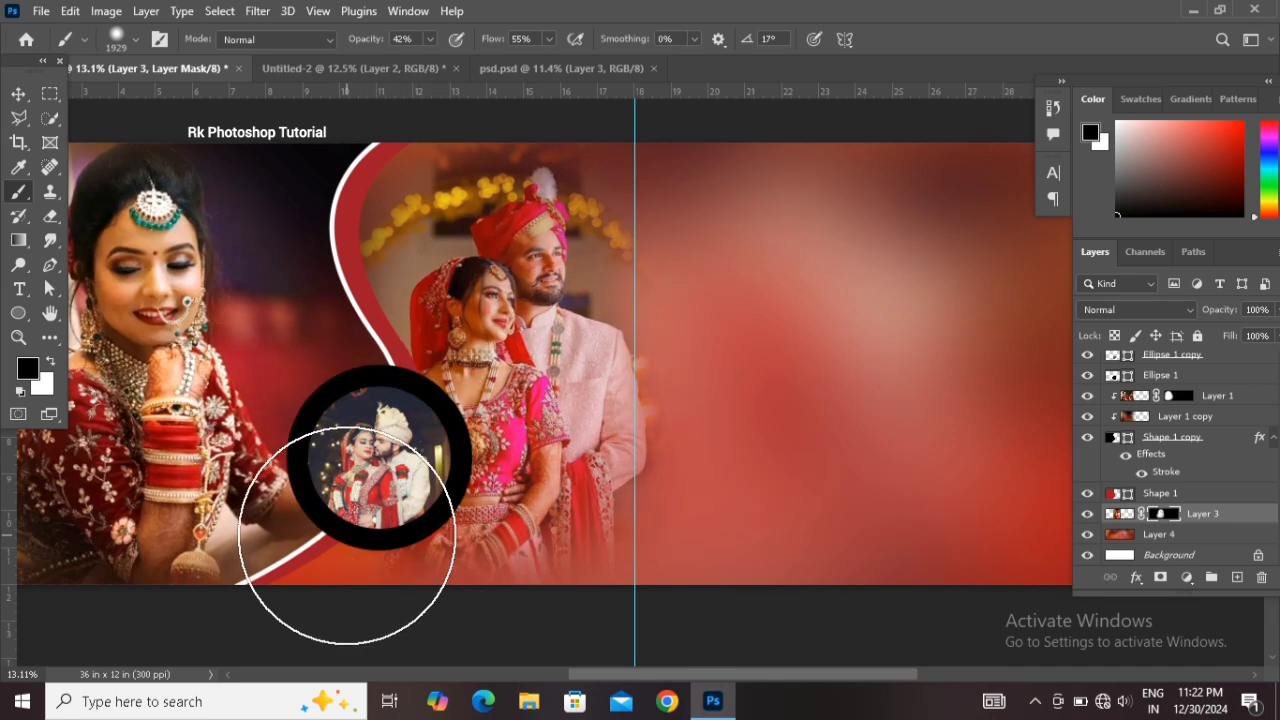
key("x")
left_click_drag(888, 386, 855, 386)
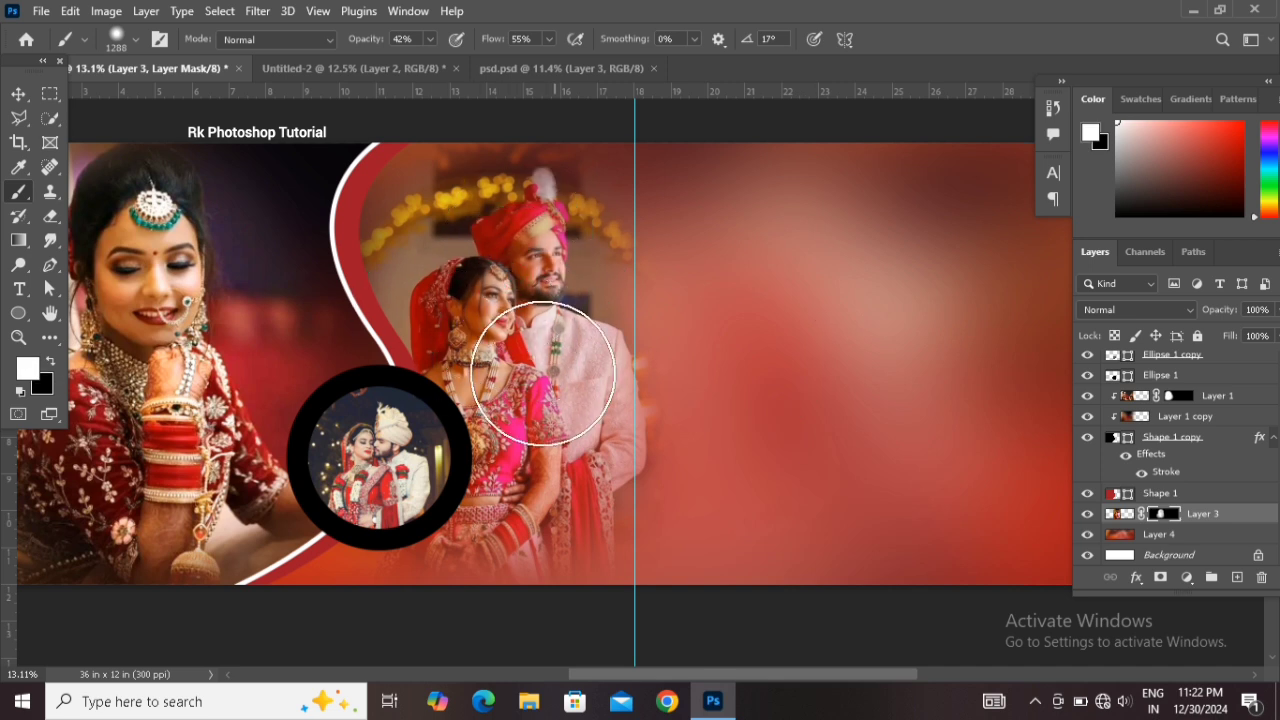
left_click_drag(542, 372, 515, 372)
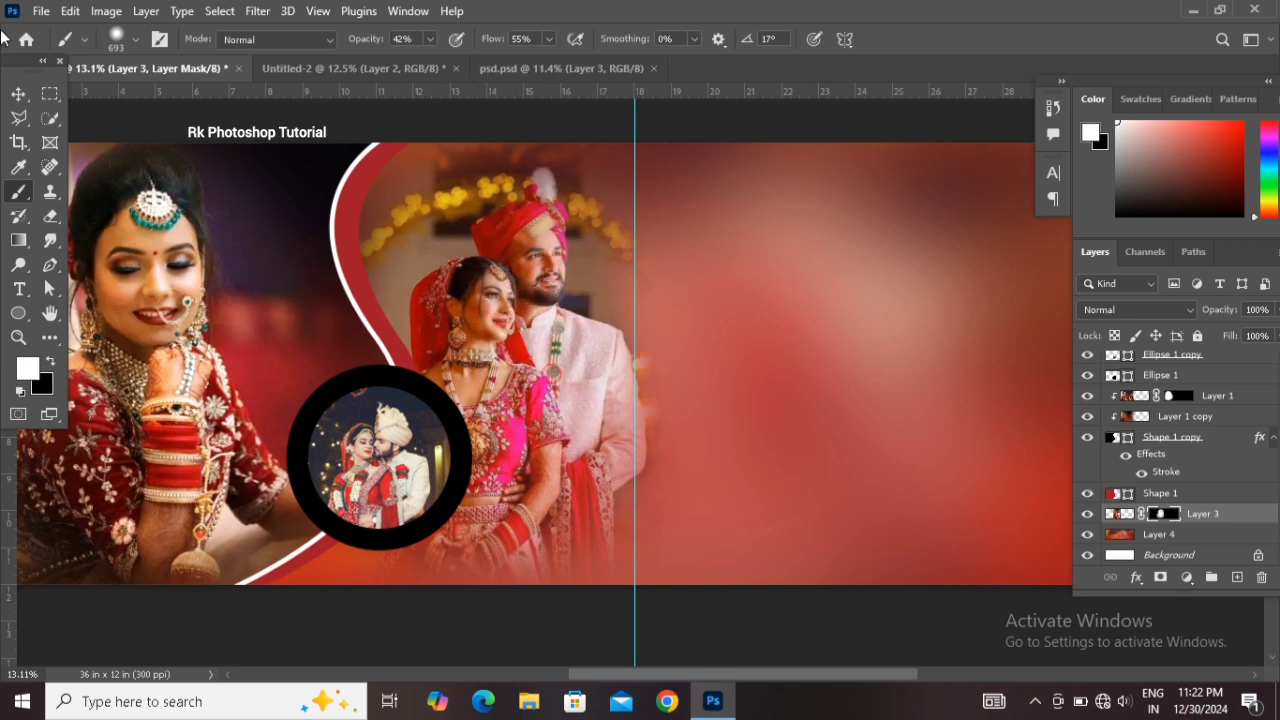
Set the second couple photo layer's blend mode to Multiply
left_click(18, 93)
left_click(1118, 513)
left_click(1135, 310)
left_click(1114, 250)
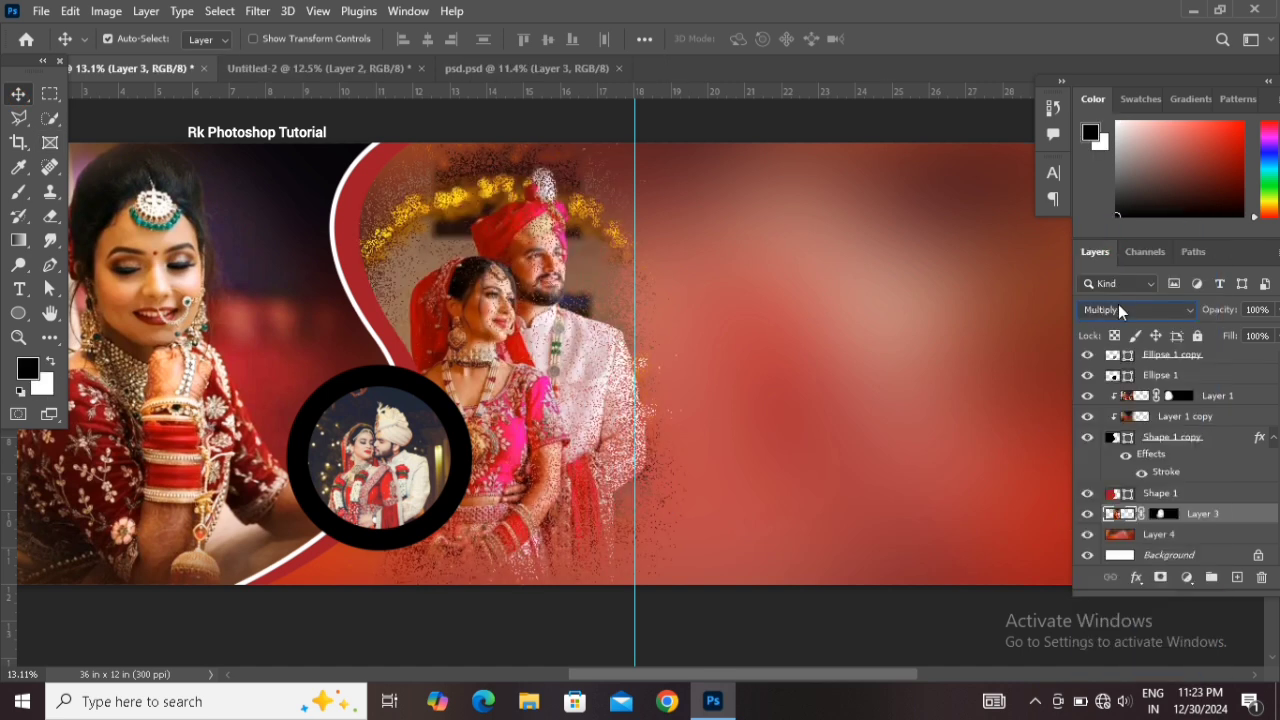
Set the second couple photo layer's blend mode to Lighter Color and apply Levels with the output black level at 45
scroll(1119, 308, "down", 3)
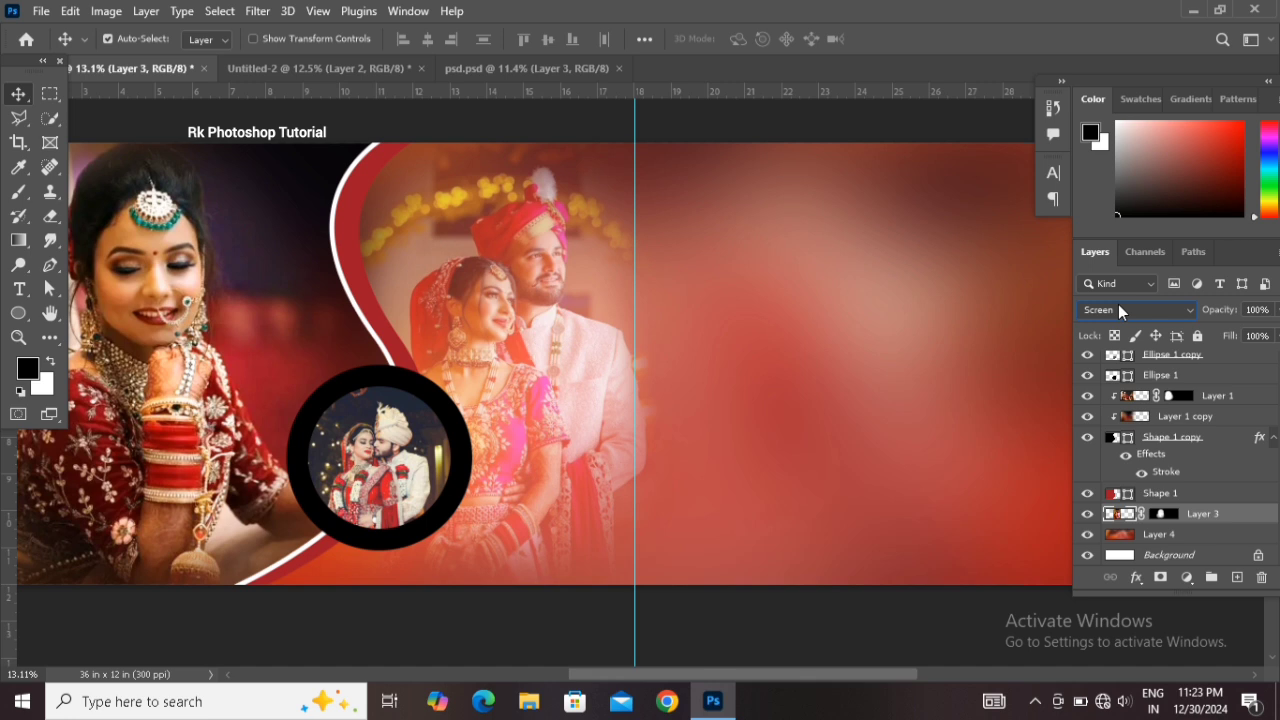
scroll(1118, 306, "down", 2)
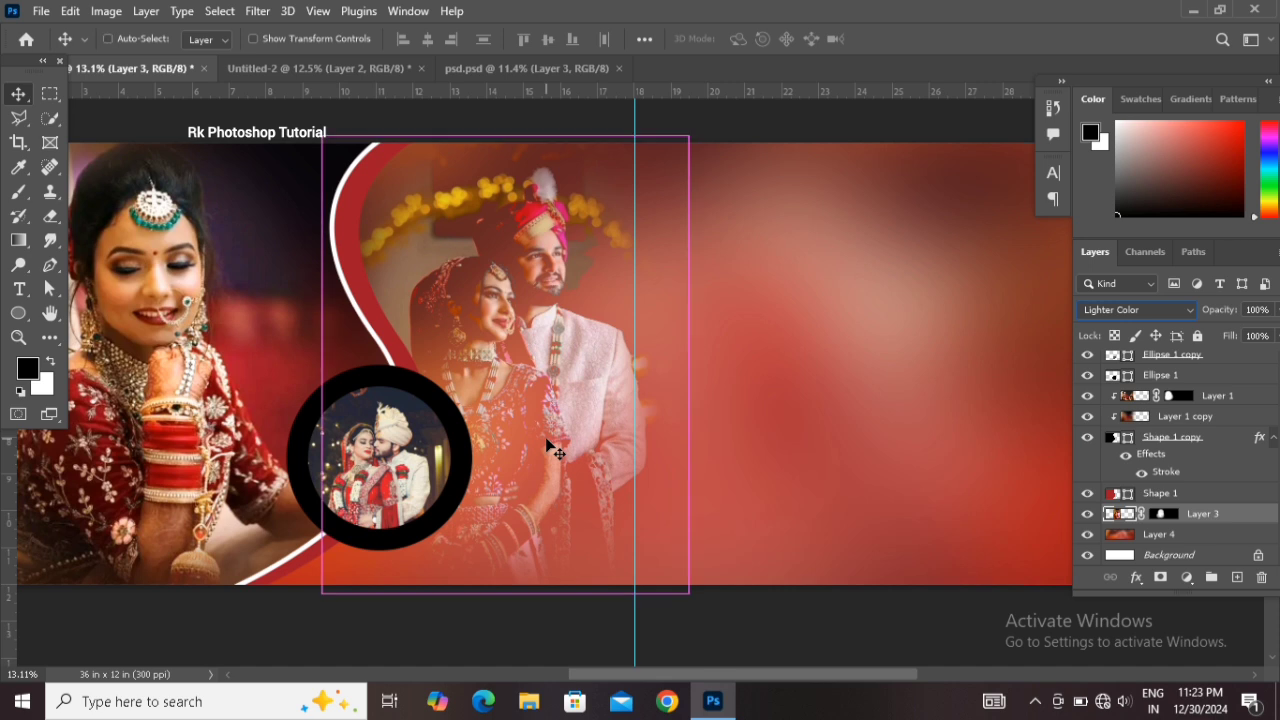
key("ctrl+l")
mouse_move(909, 360)
left_mouse_down()
mouse_move(885, 355)
mouse_move(913, 357)
left_mouse_up()
left_click_drag(682, 357, 720, 358)
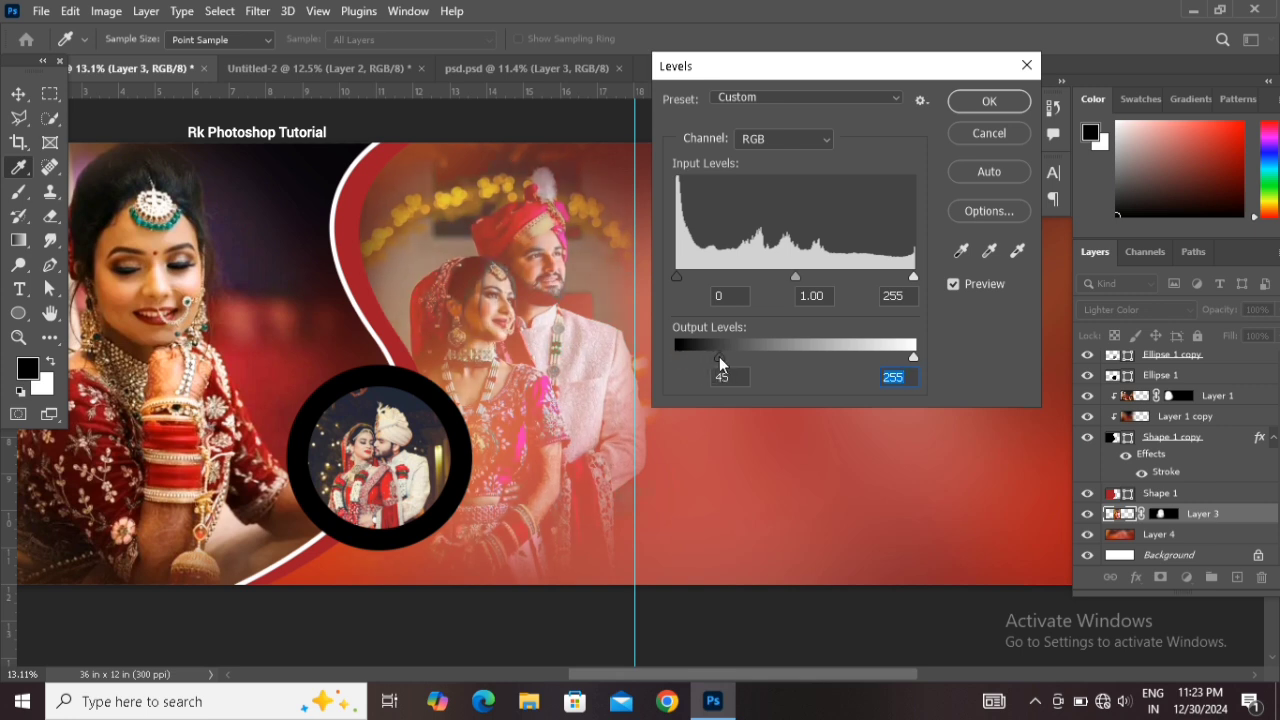
left_click_drag(722, 356, 721, 357)
left_click(993, 101)
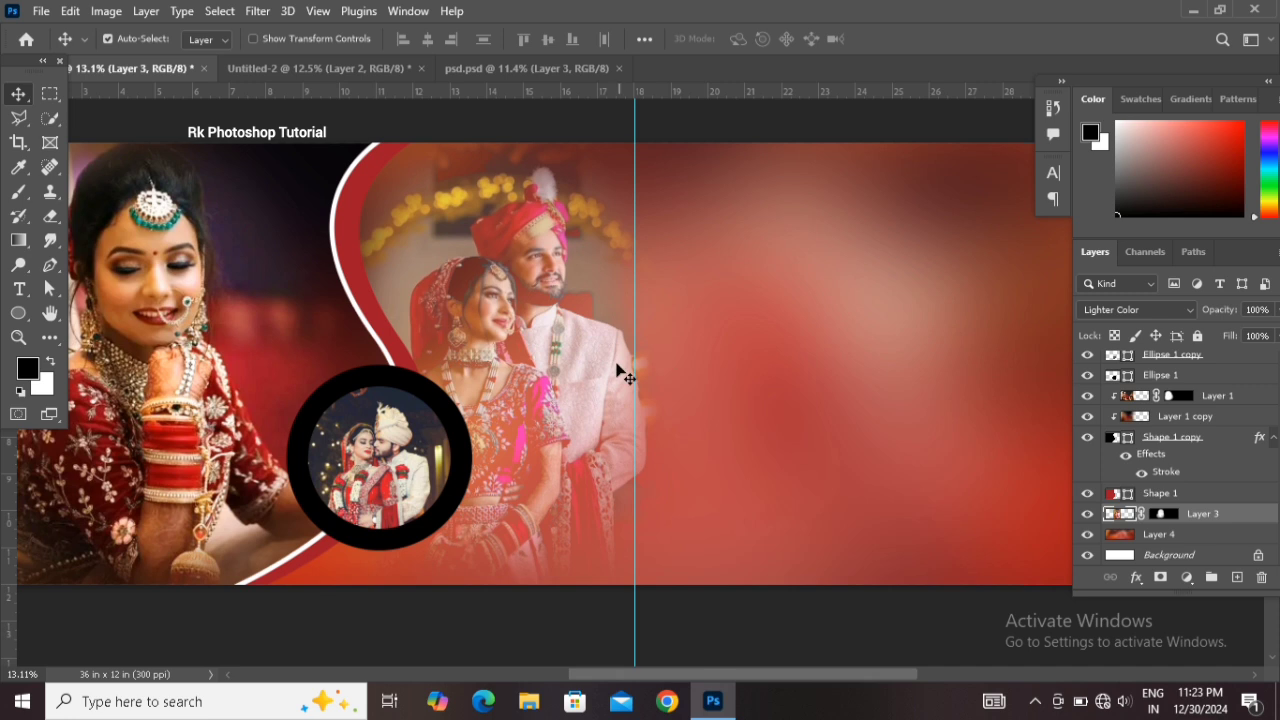
Change the black ring around the circular couple inset (Ellipse 1) to a white fill
left_click_drag(606, 363, 662, 362)
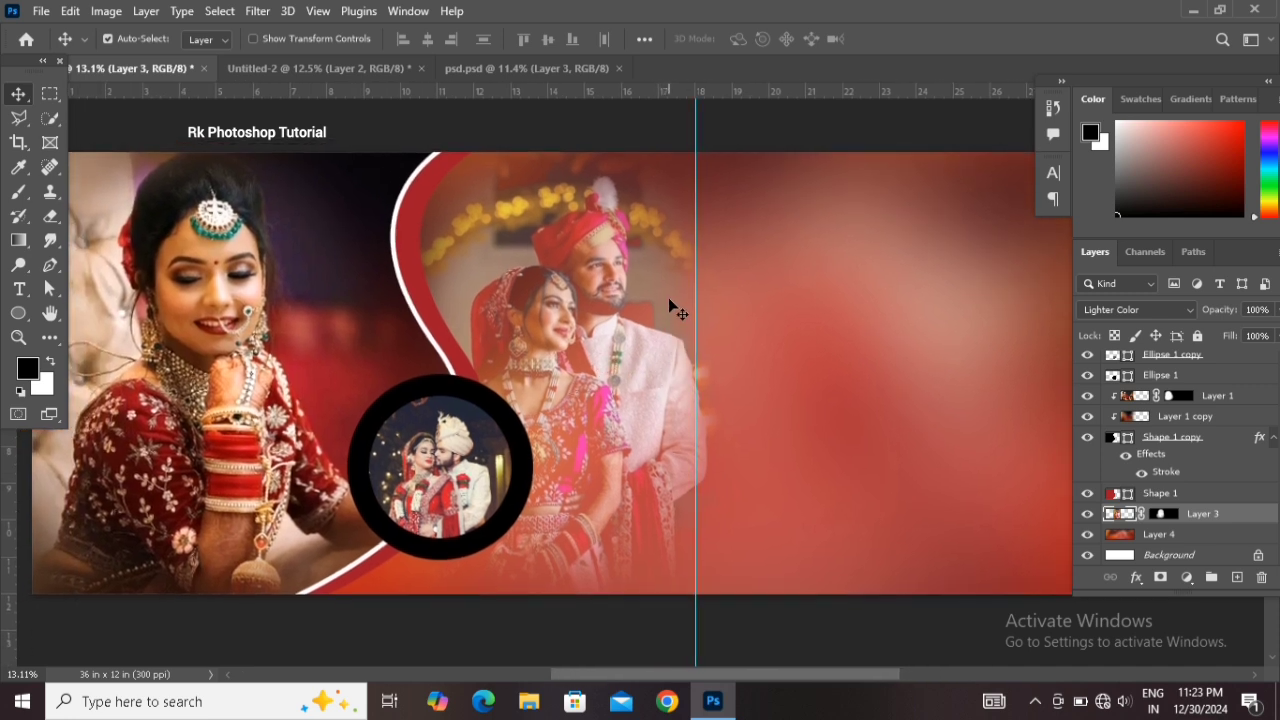
left_click(462, 434)
left_click(452, 391)
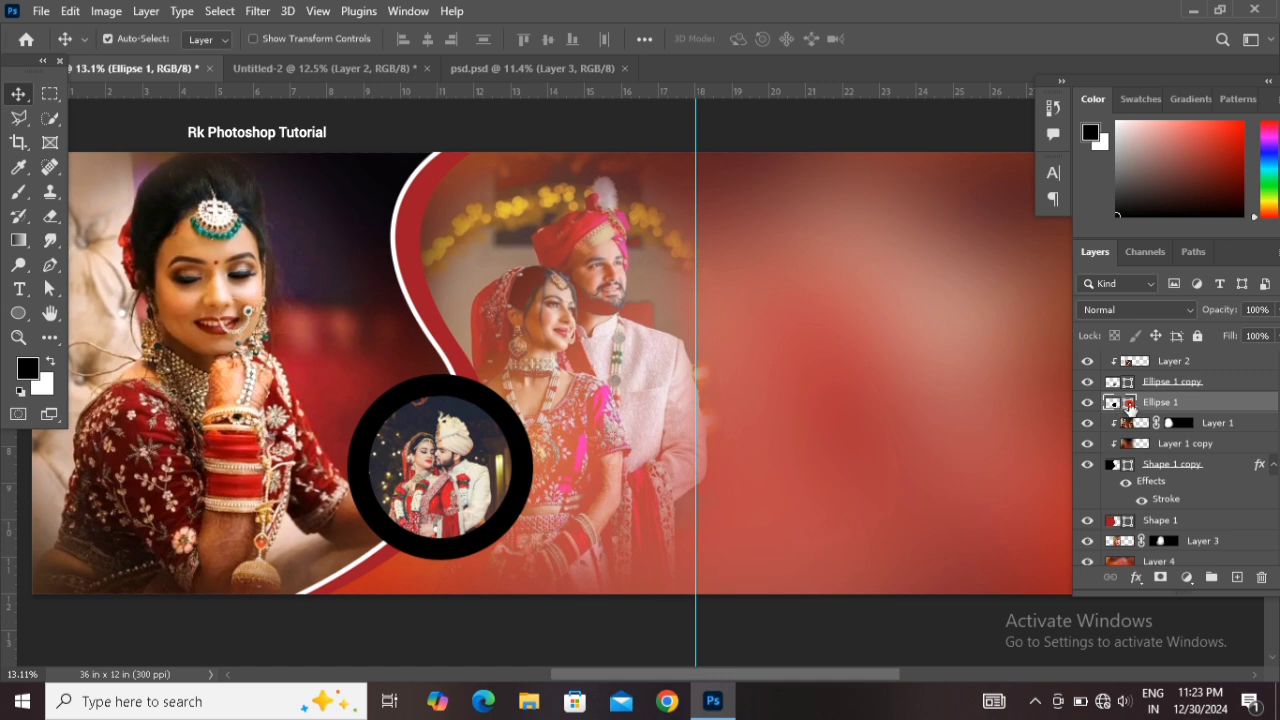
double_click(1130, 405)
left_click_drag(932, 451, 758, 293)
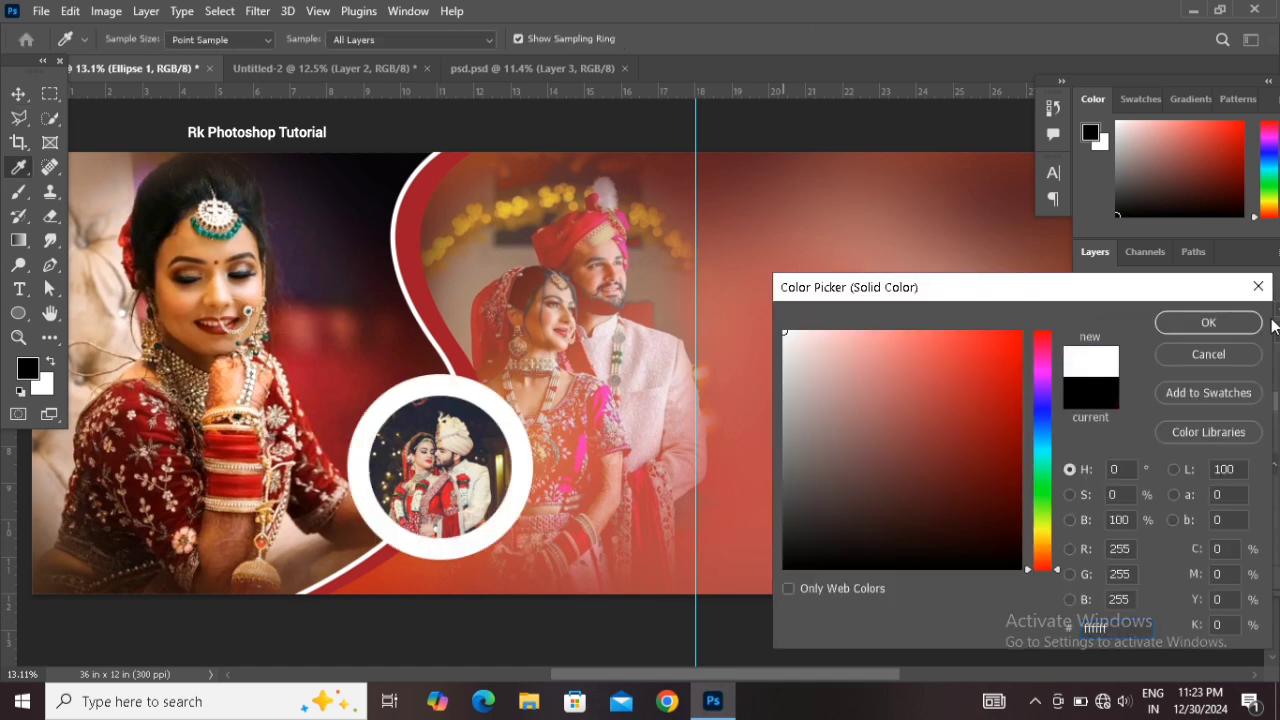
left_click(1238, 322)
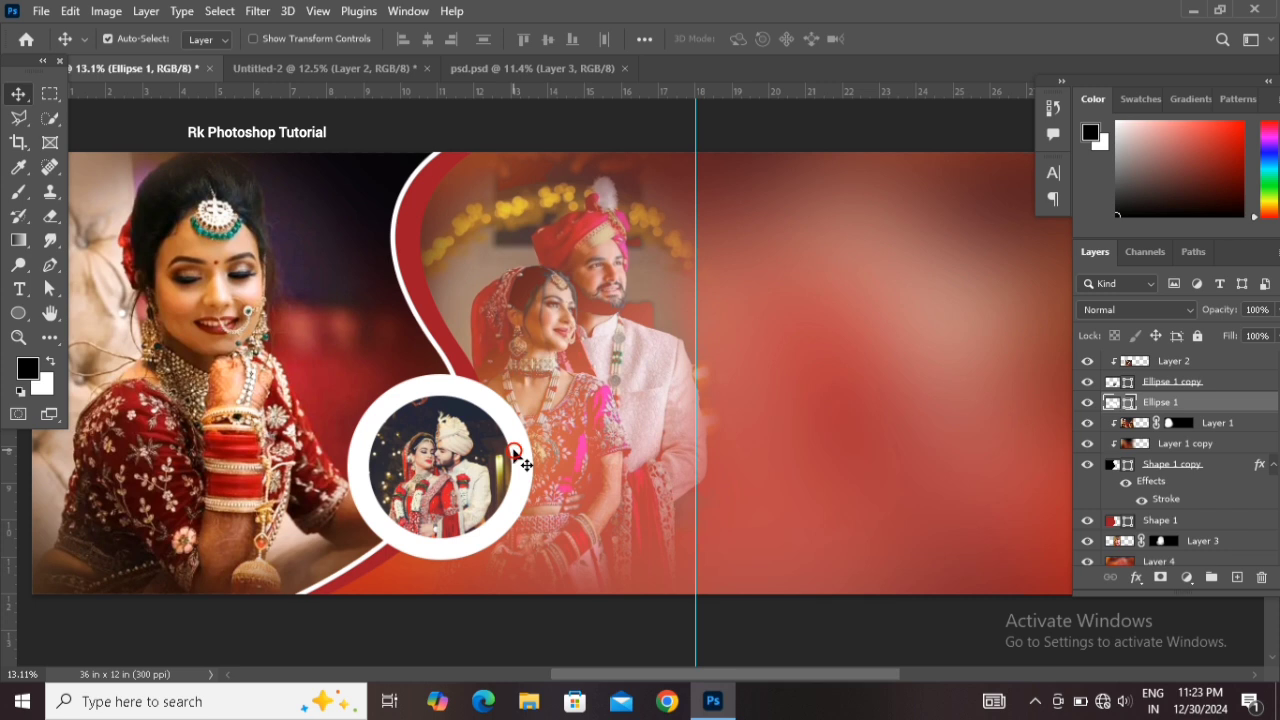
Scale the white ring slightly smaller with Free Transform
key("ctrl+t")
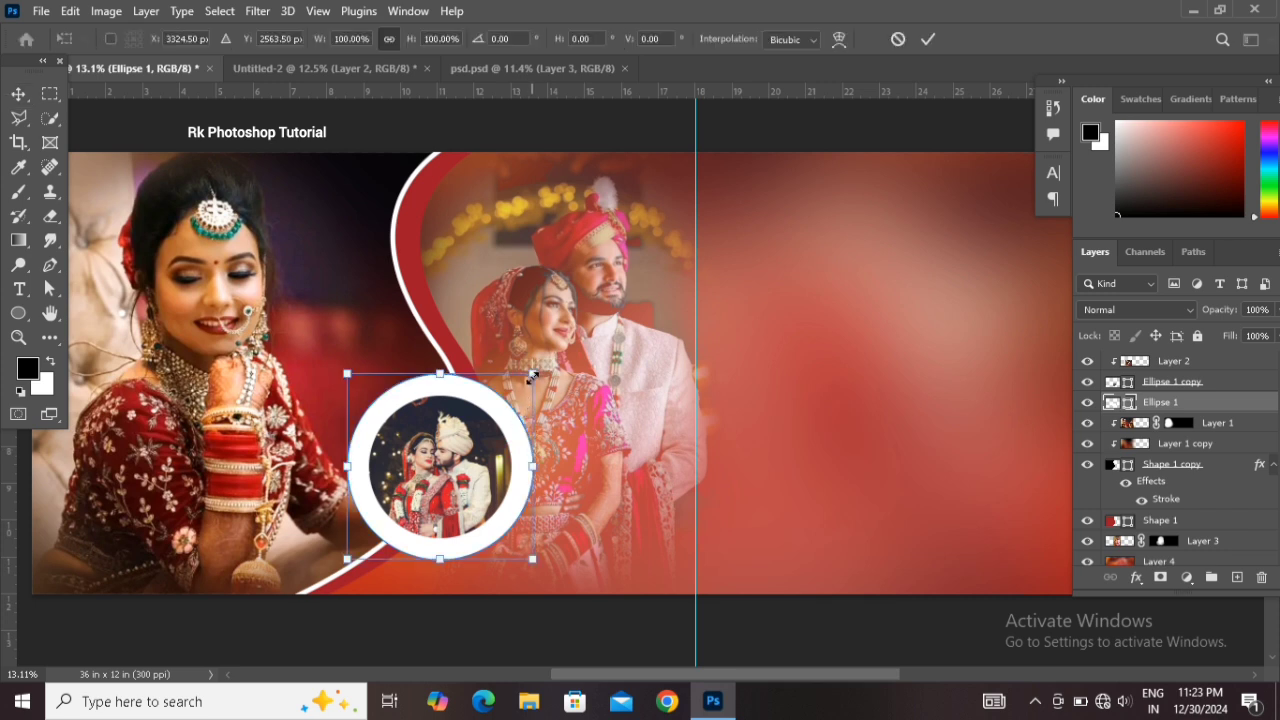
mouse_move(532, 376)
left_mouse_down()
mouse_move(518, 384)
mouse_move(528, 377)
left_mouse_up()
key("Return")
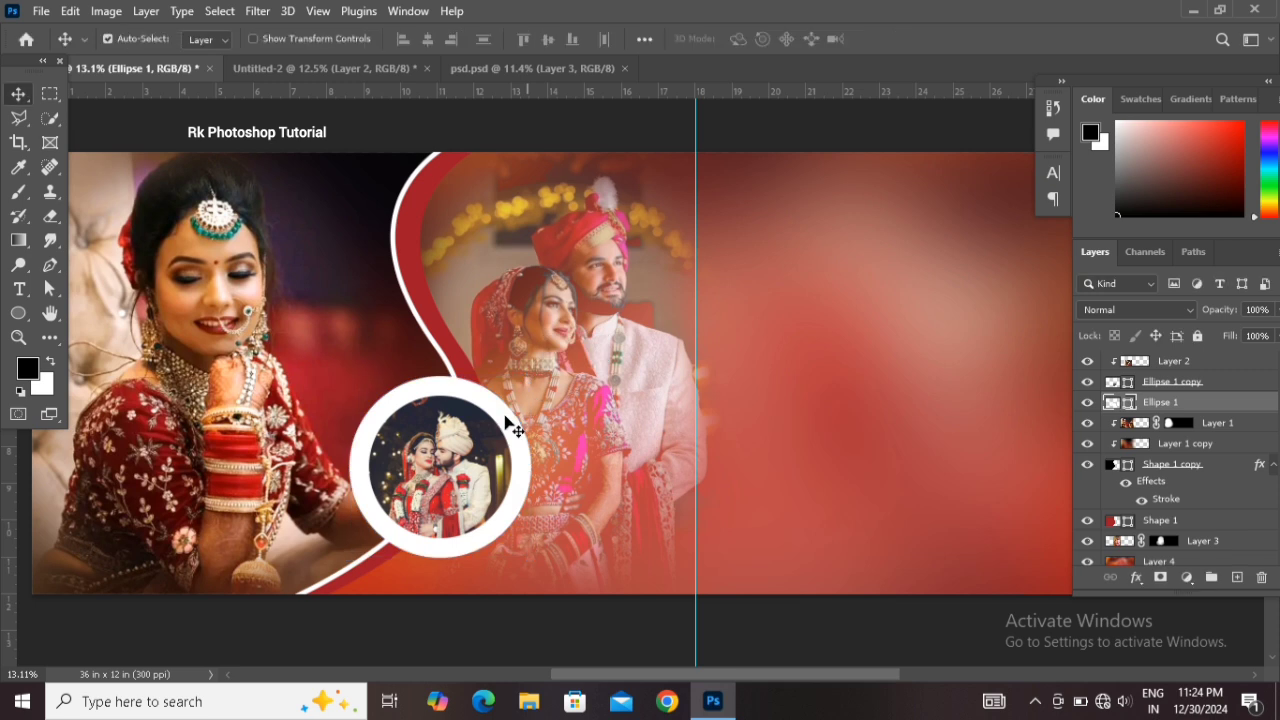
Delete the white ring's left anchor point with the Direct Selection tool to turn it into a half ring
left_click(45, 289)
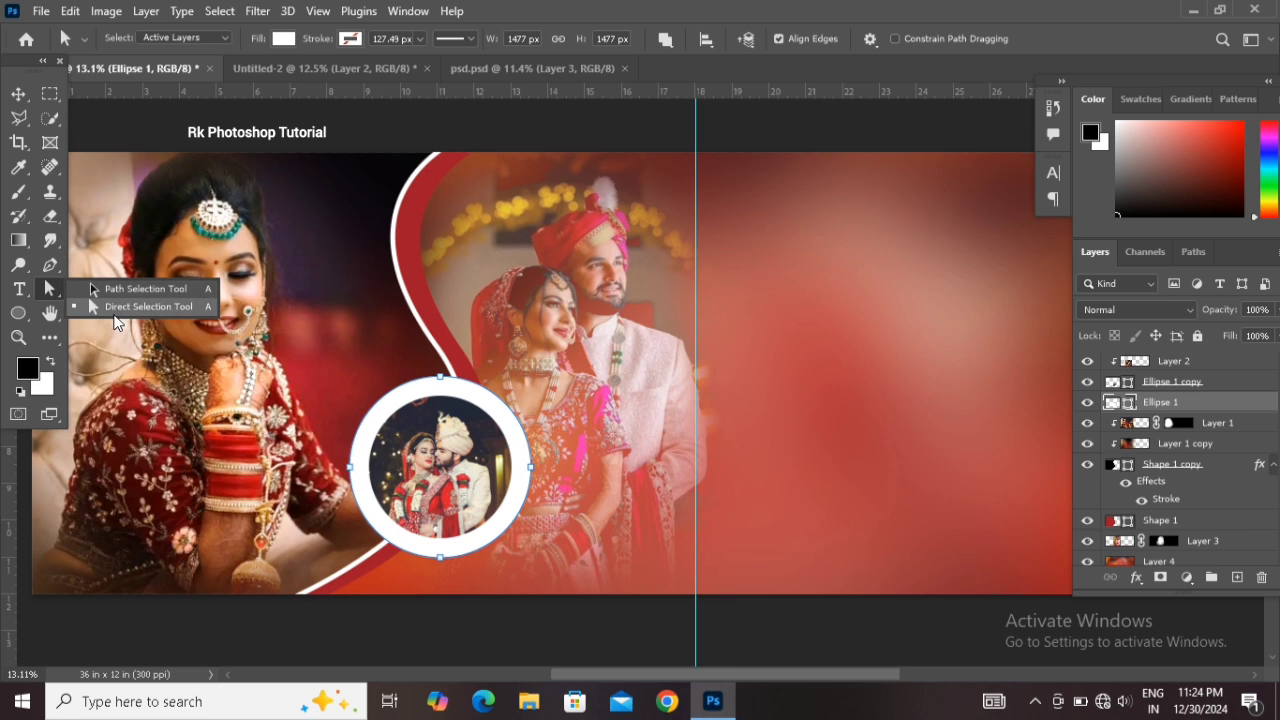
left_click(115, 307)
left_click(350, 497)
scroll(348, 497, "down", 1)
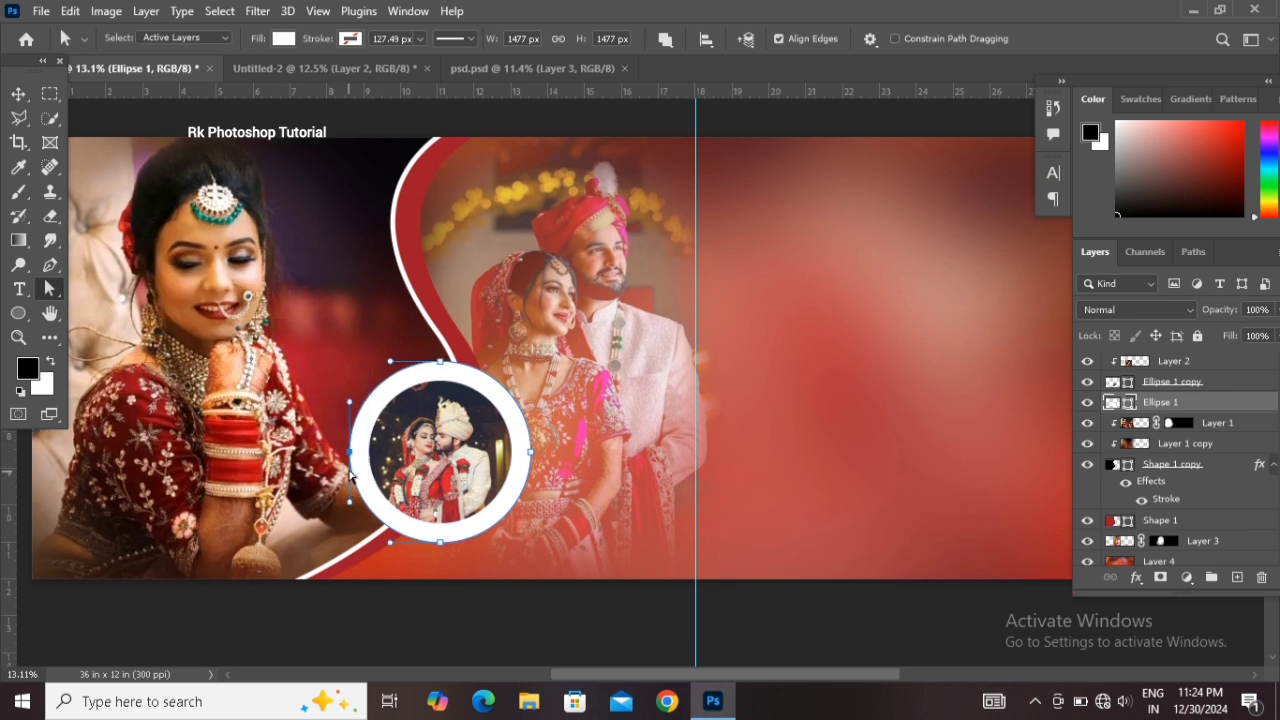
left_click_drag(349, 456, 348, 458)
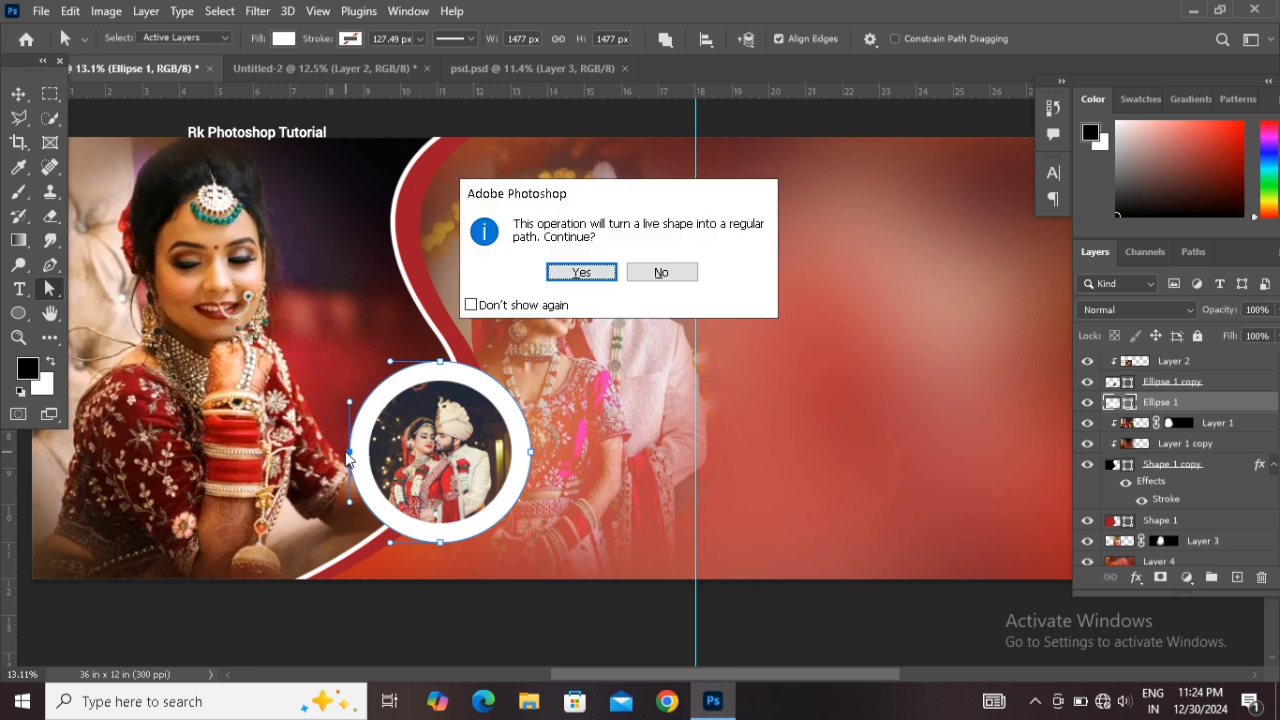
left_click(580, 274)
key("Delete")
left_click(18, 94)
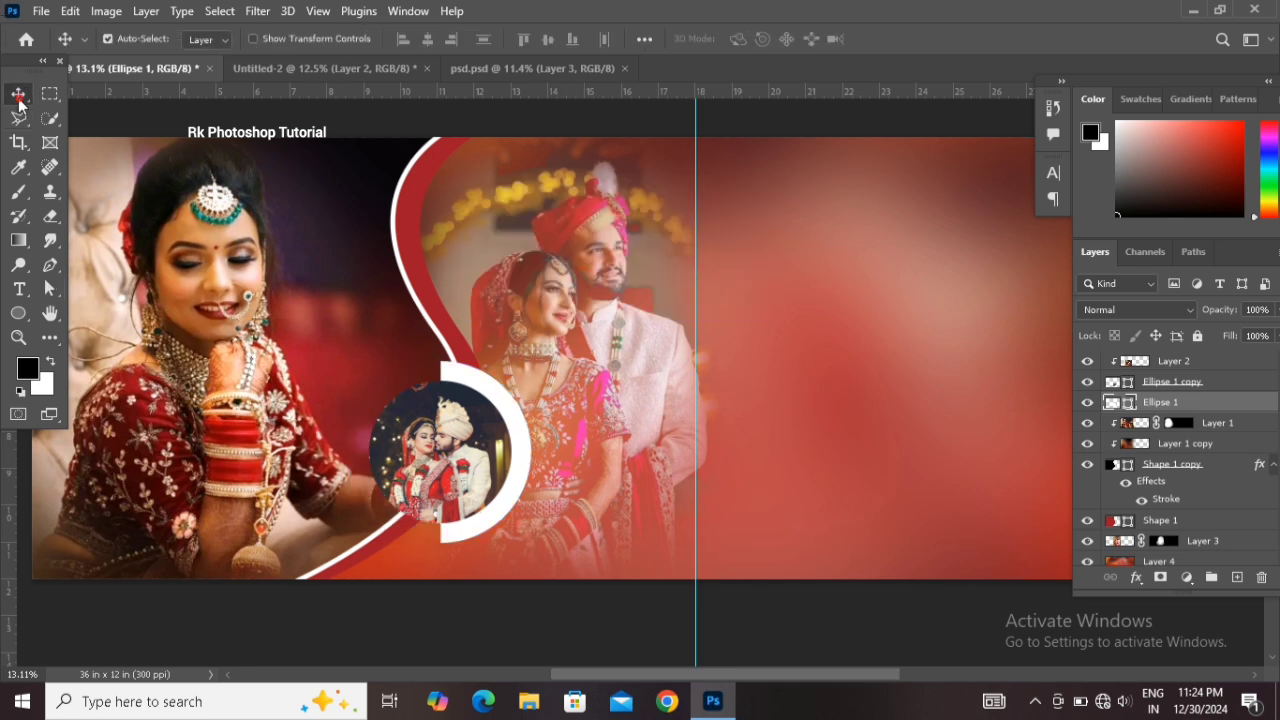
Add a Stroke layer style to the Ellipse 1 copy layer framing the circular couple photo
left_click(462, 455)
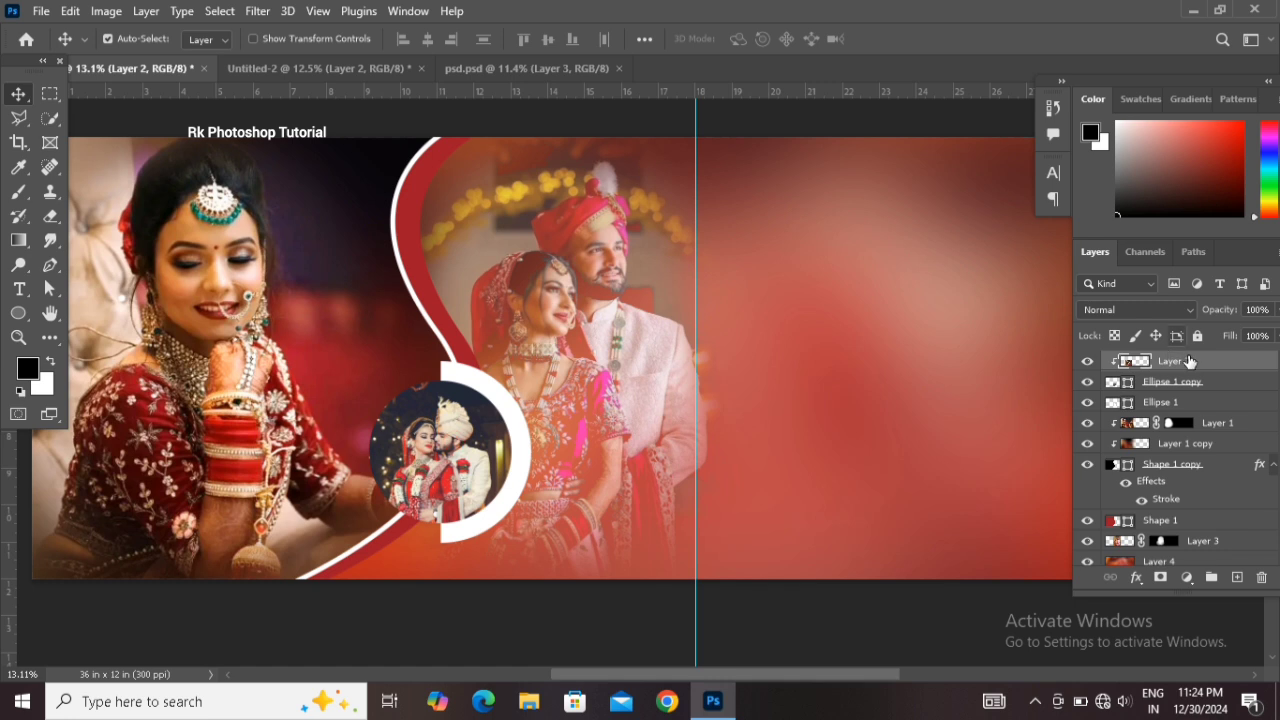
left_click(1238, 389)
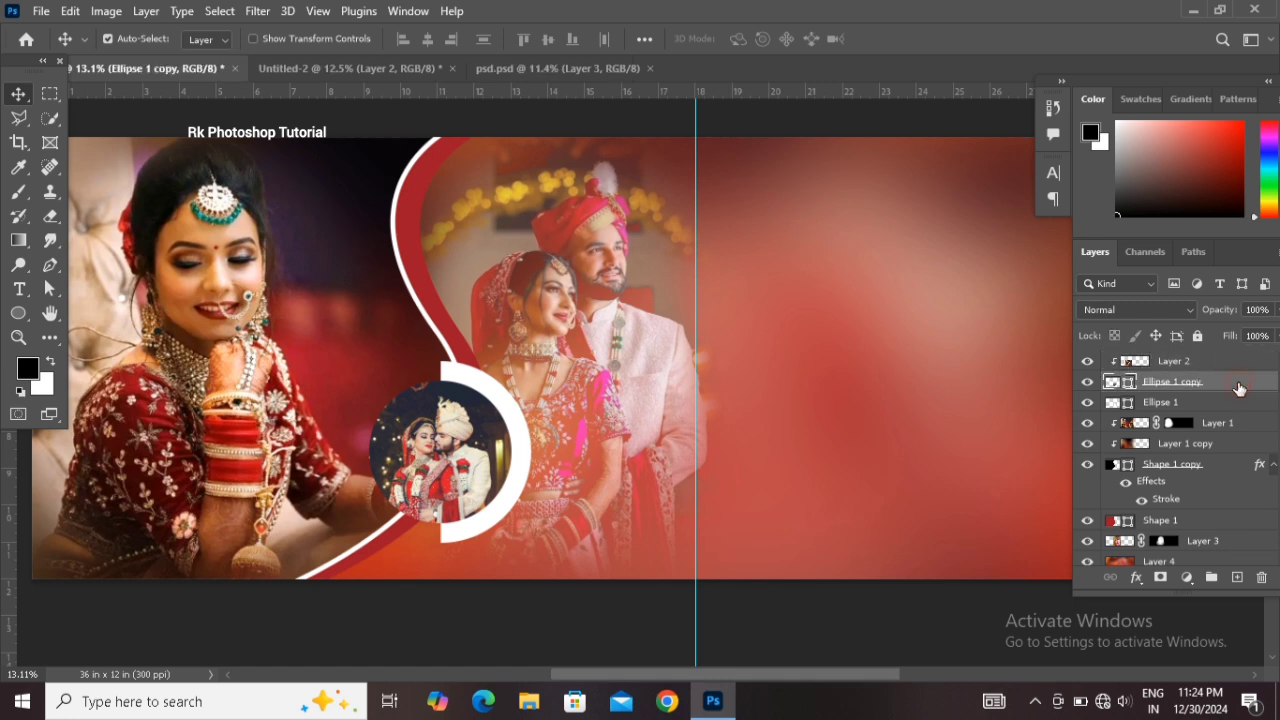
double_click(1226, 388)
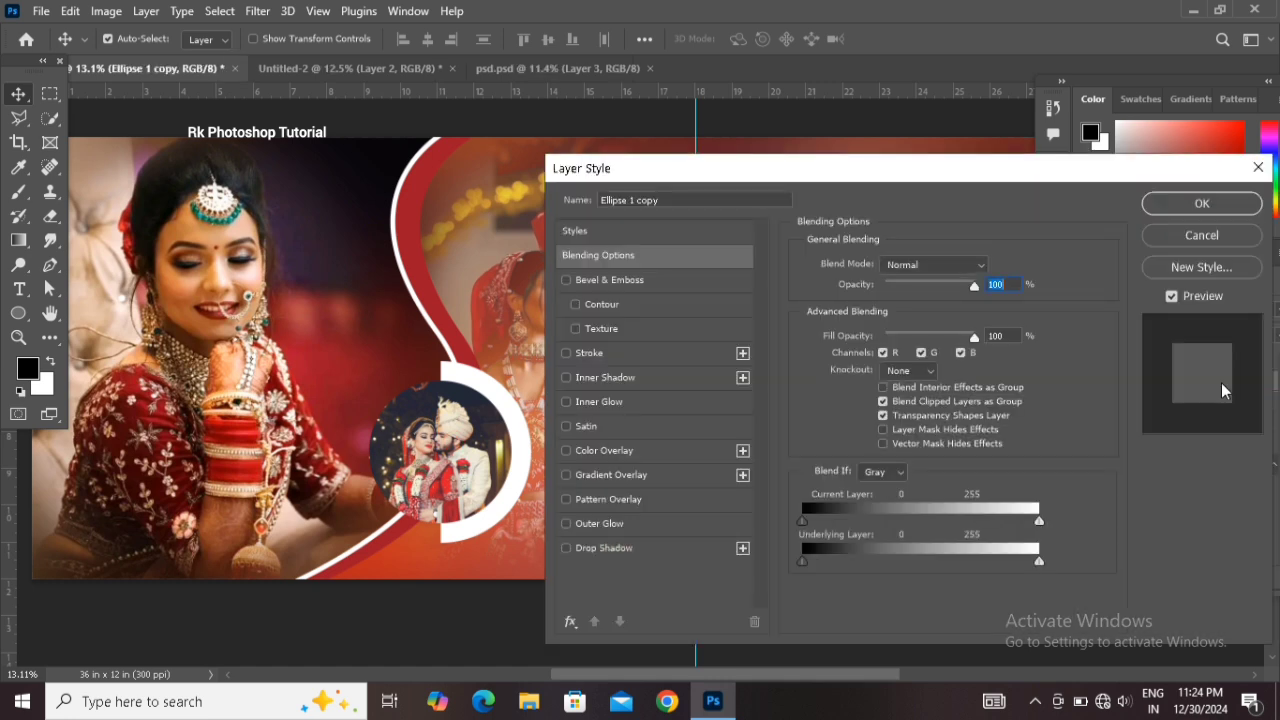
left_click(690, 355)
left_click(1158, 204)
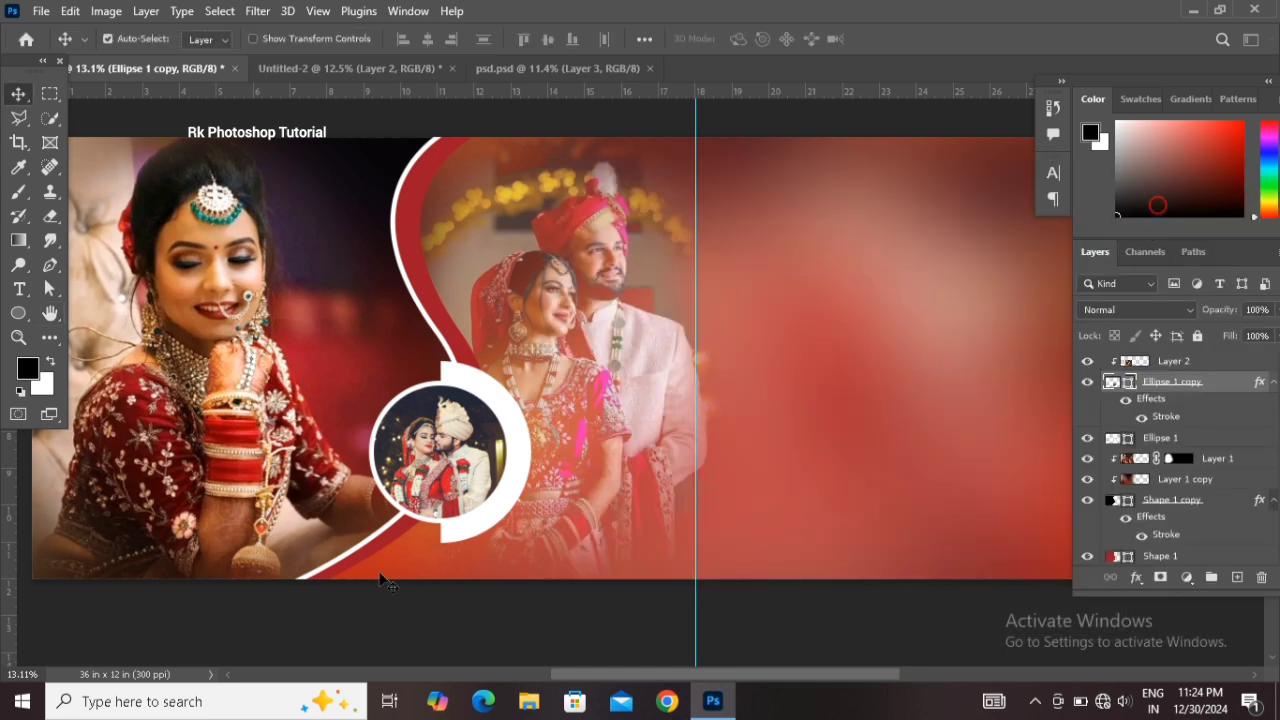
Drag the 'Wedding moments' text from the psd.psd document into the banner
left_click_drag(499, 455, 527, 471)
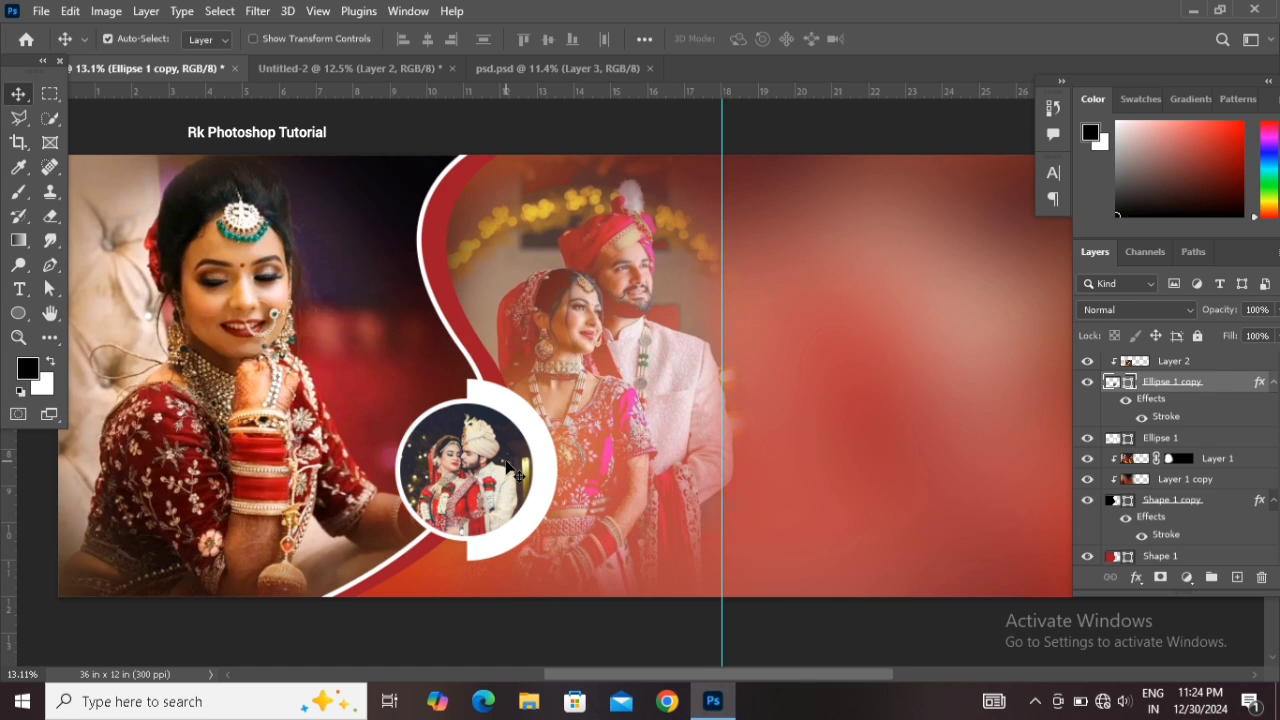
left_click(506, 463)
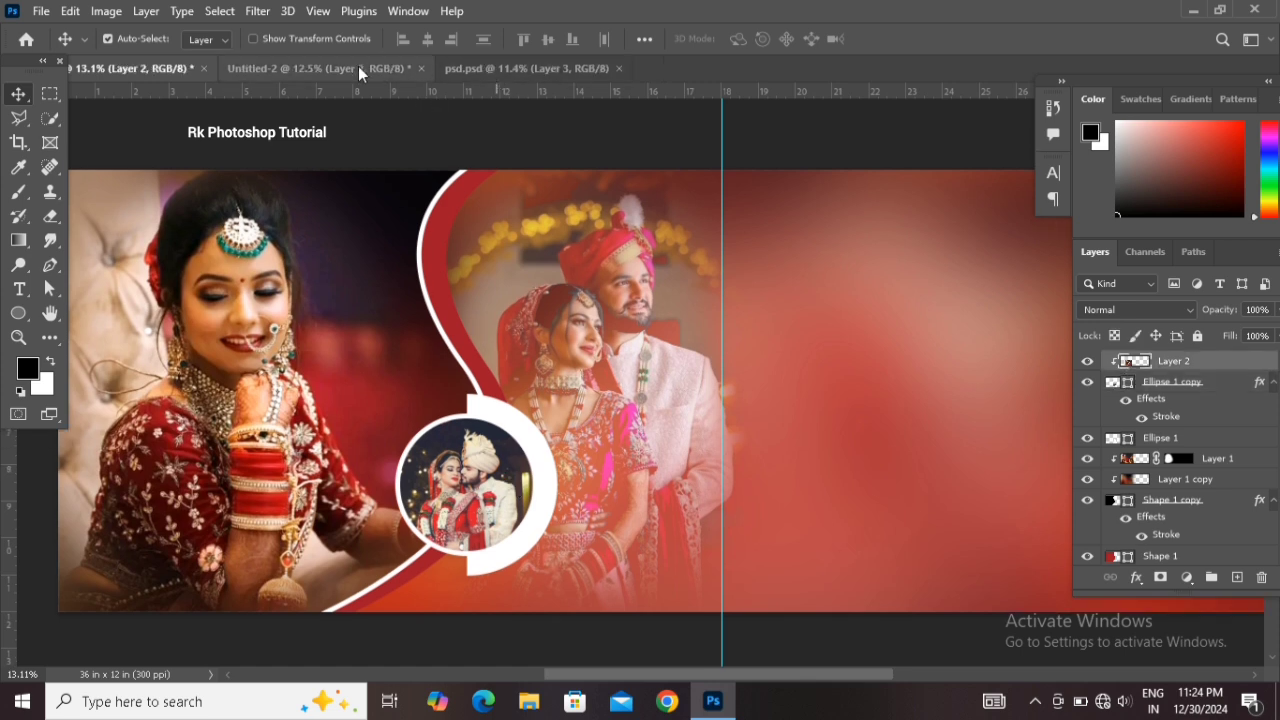
left_click(509, 69)
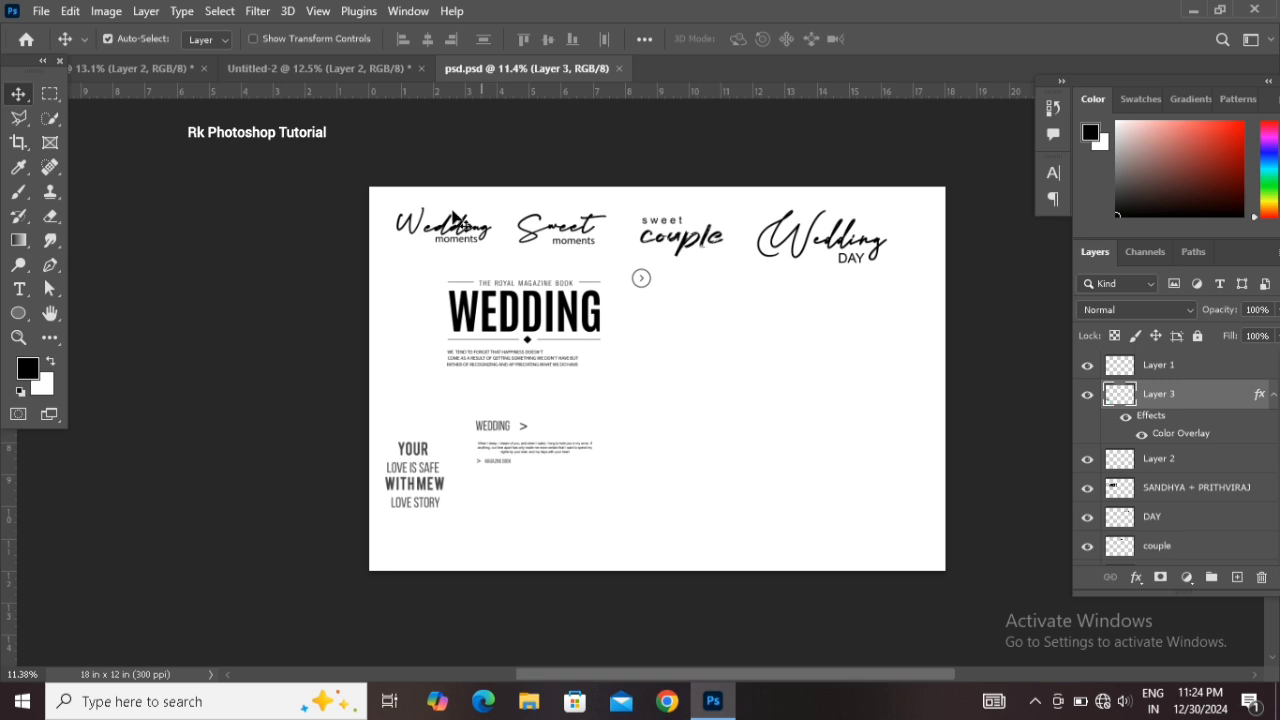
left_click_drag(488, 240, 474, 436)
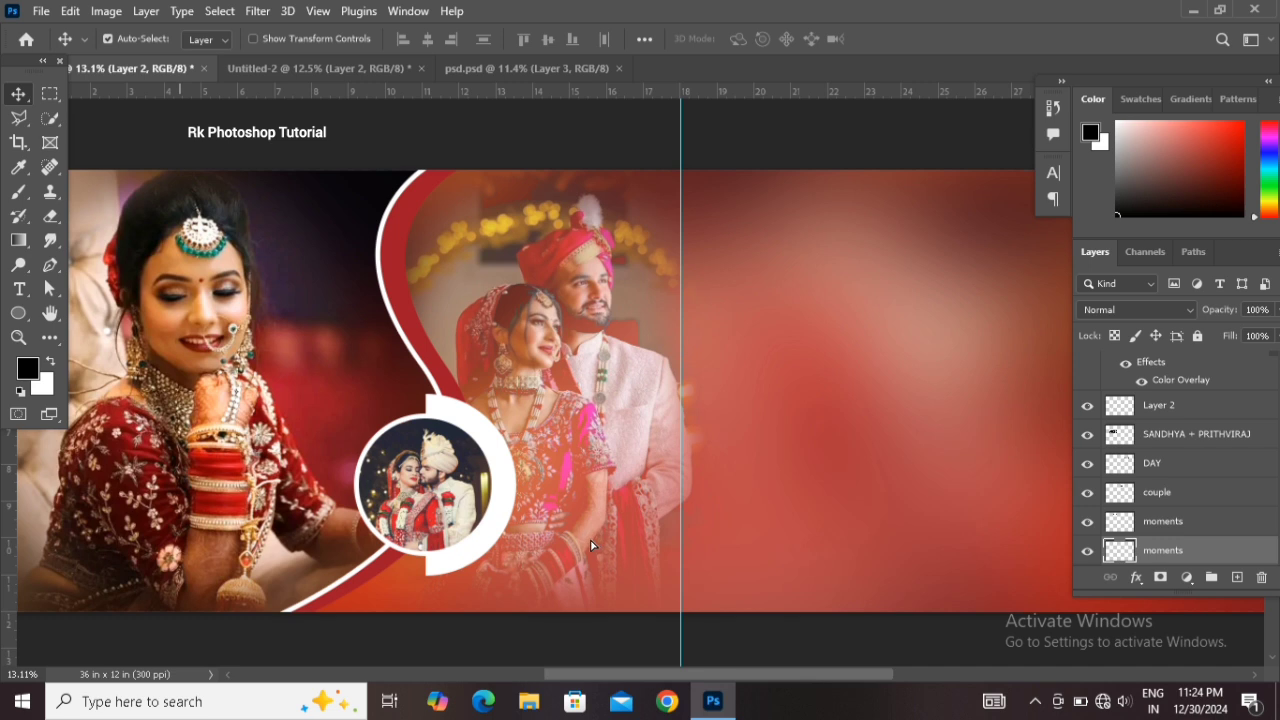
Move and scale the Wedding moments text to sit beside the half ring, below the couple photo
left_click_drag(590, 545, 655, 471)
scroll(590, 540, "down", 1)
key("ctrl+t")
mouse_move(624, 515)
left_mouse_down()
mouse_move(608, 521)
mouse_move(636, 515)
mouse_move(628, 507)
mouse_move(647, 521)
left_mouse_up()
key("Return")
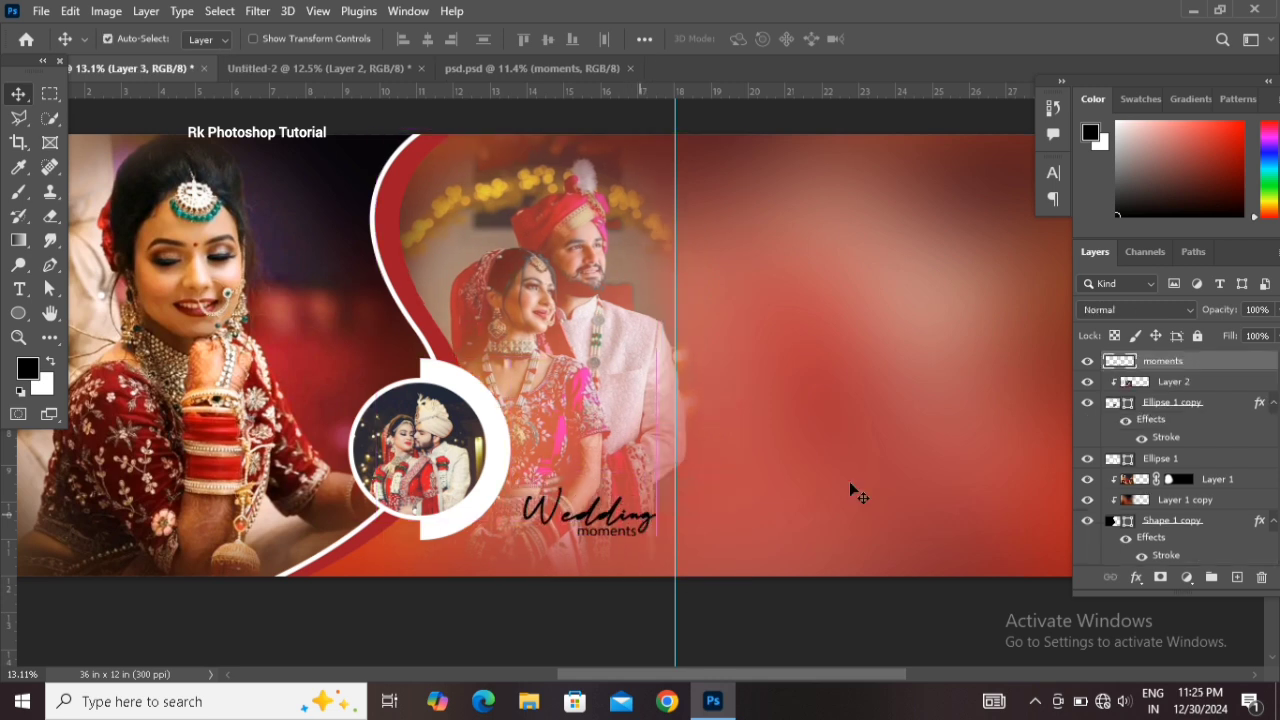
key("shift+Left")
key("shift+Left")
key("shift+Left")
key("shift+Left")
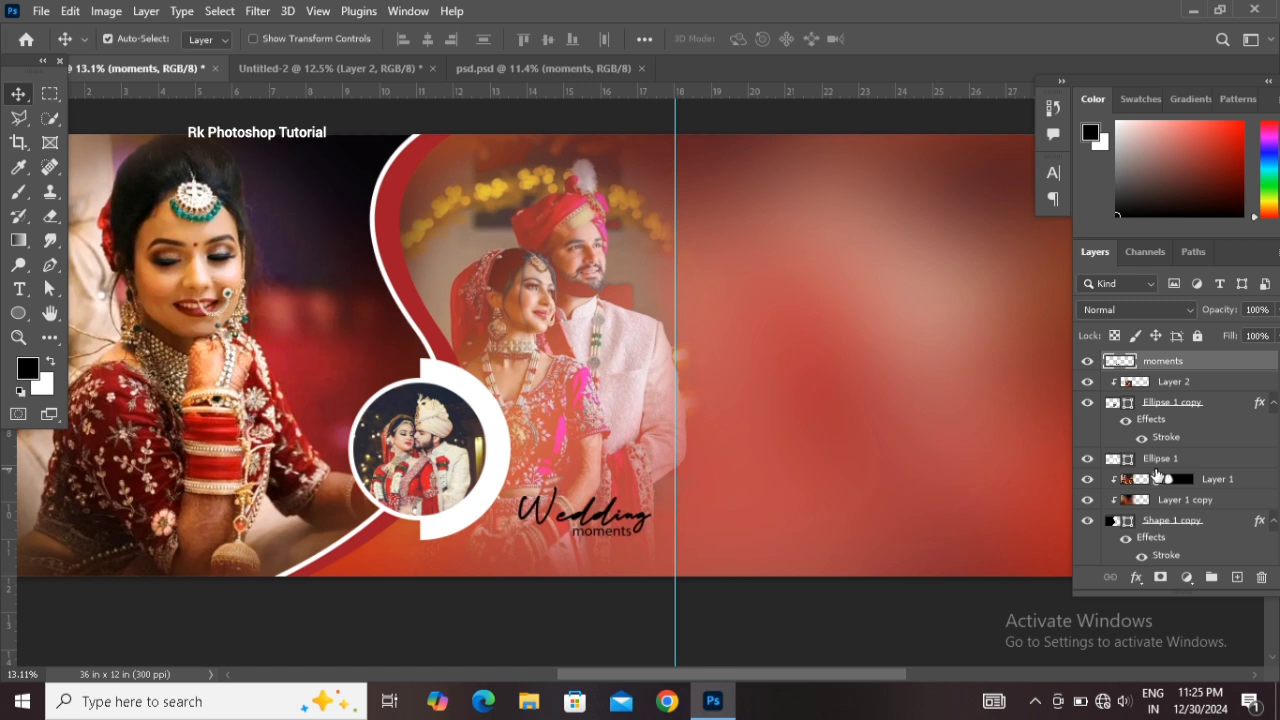
Lower the half ring's opacity to 36%
left_click(497, 463)
left_click_drag(1217, 314, 1157, 313)
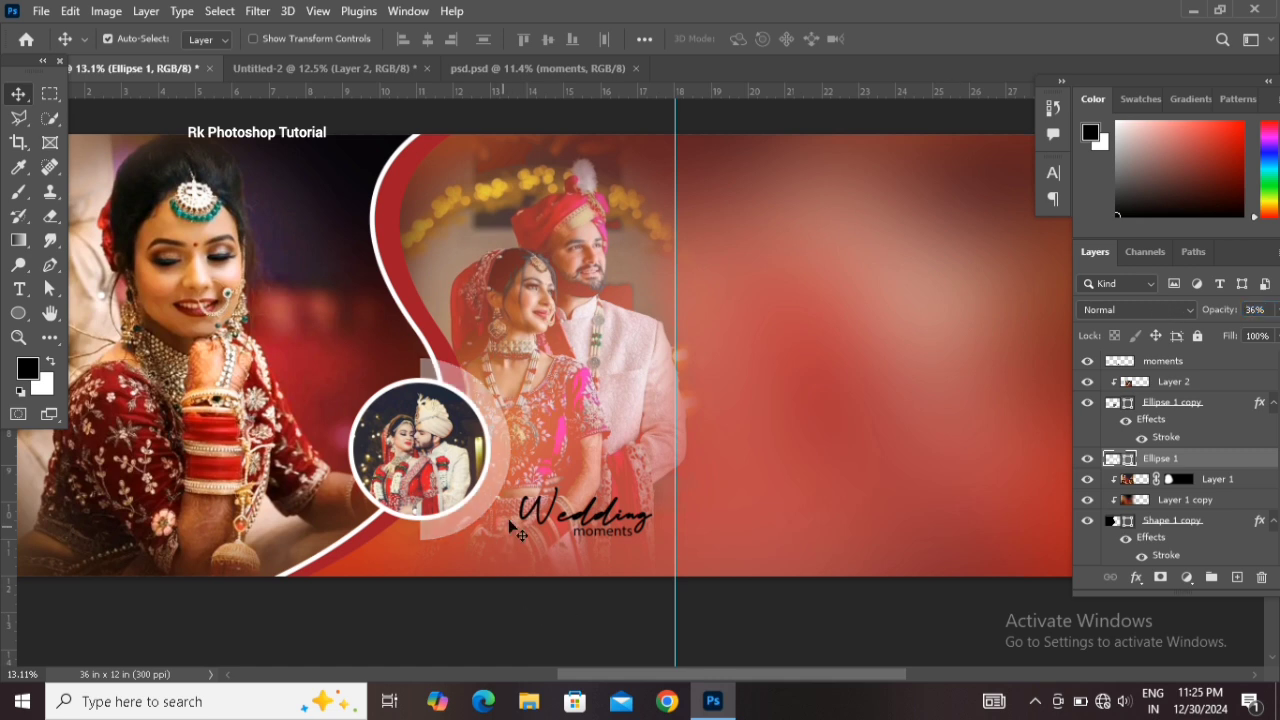
Make the Wedding moments text white with Hue/Saturation lightness +100
left_click(1216, 366)
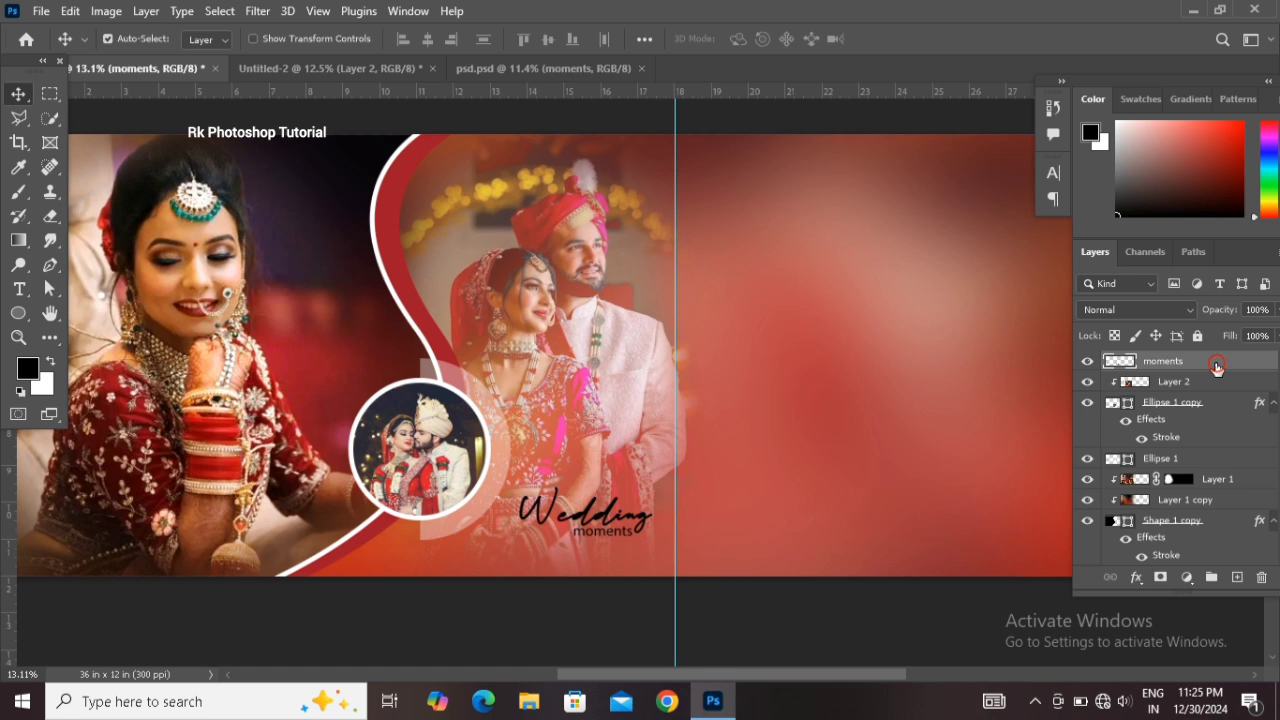
key("ctrl+u")
left_click_drag(806, 340, 945, 338)
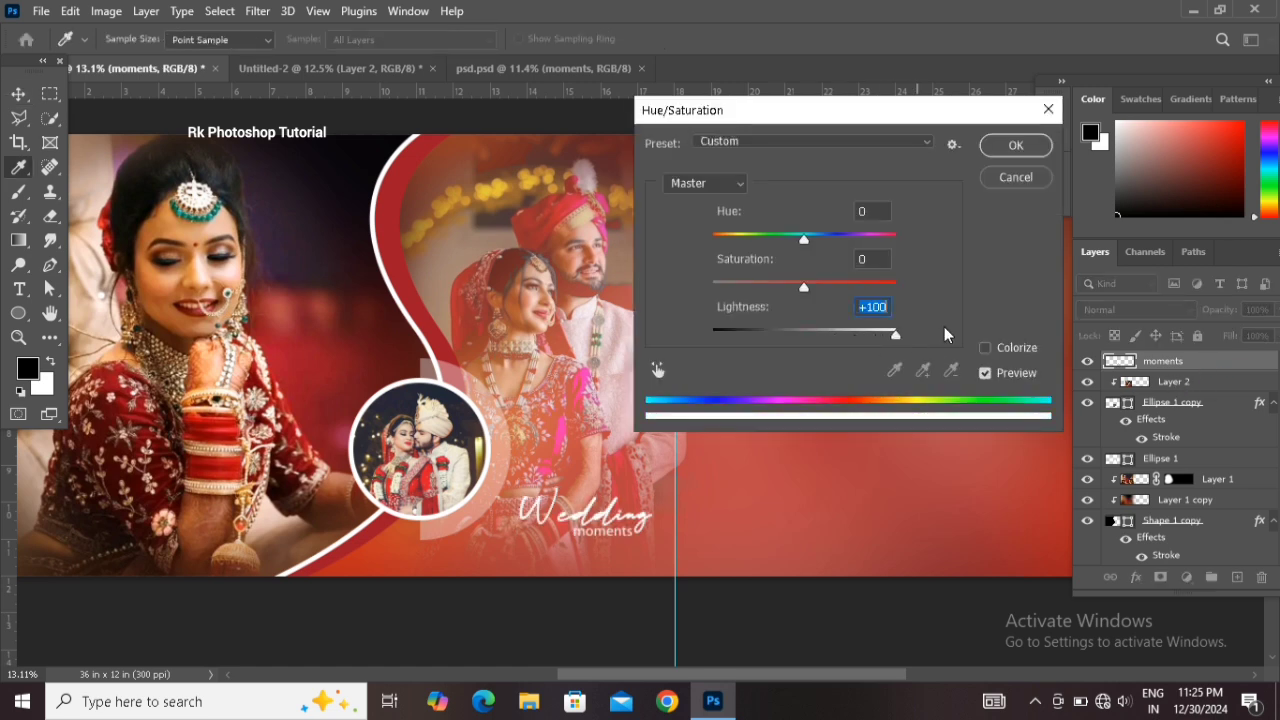
left_click(1016, 146)
Bring the embracing couple photo from the Untitled-2 document into the banner
scroll(689, 407, "up", 2)
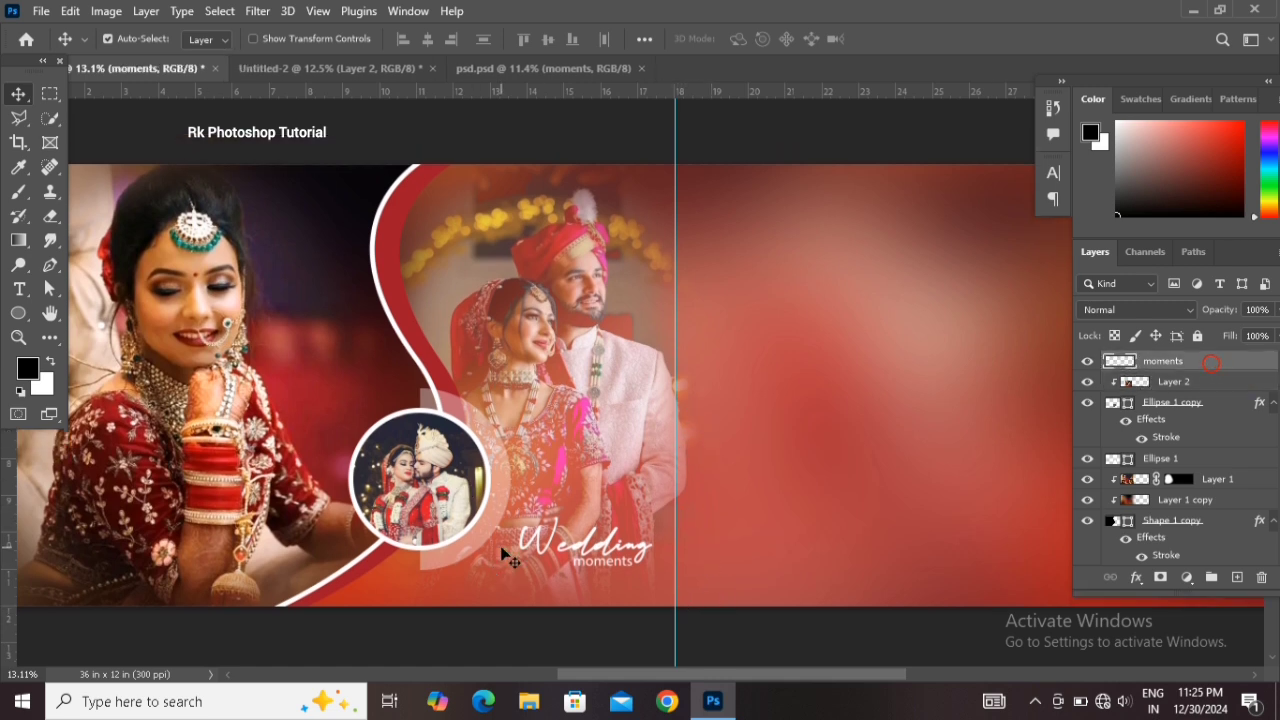
scroll(638, 675, "left", 2)
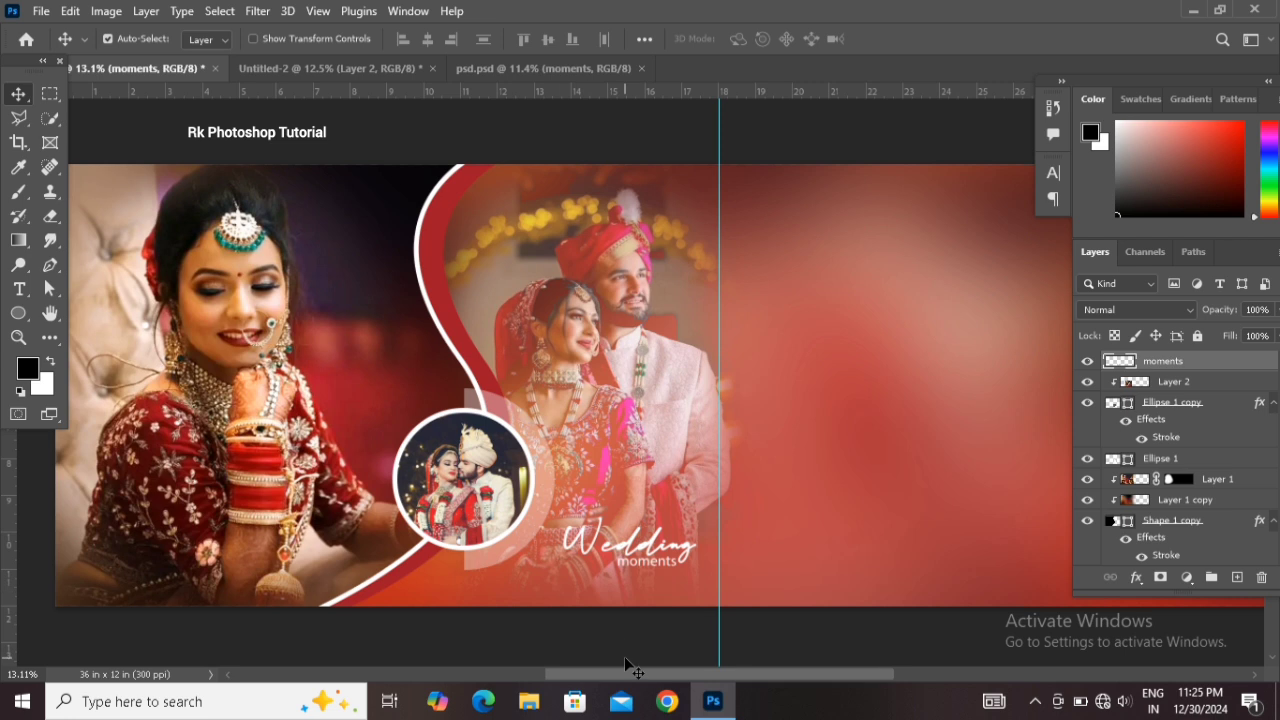
scroll(638, 680, "left", 2)
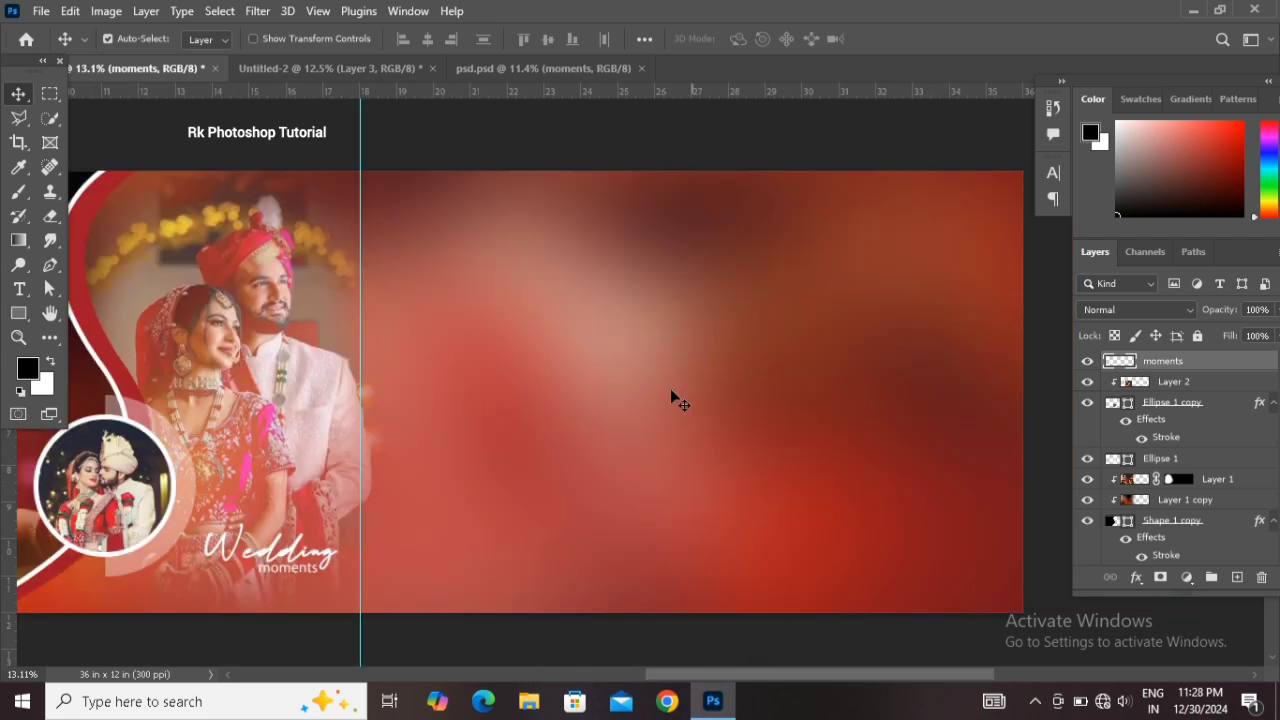
left_click(352, 68)
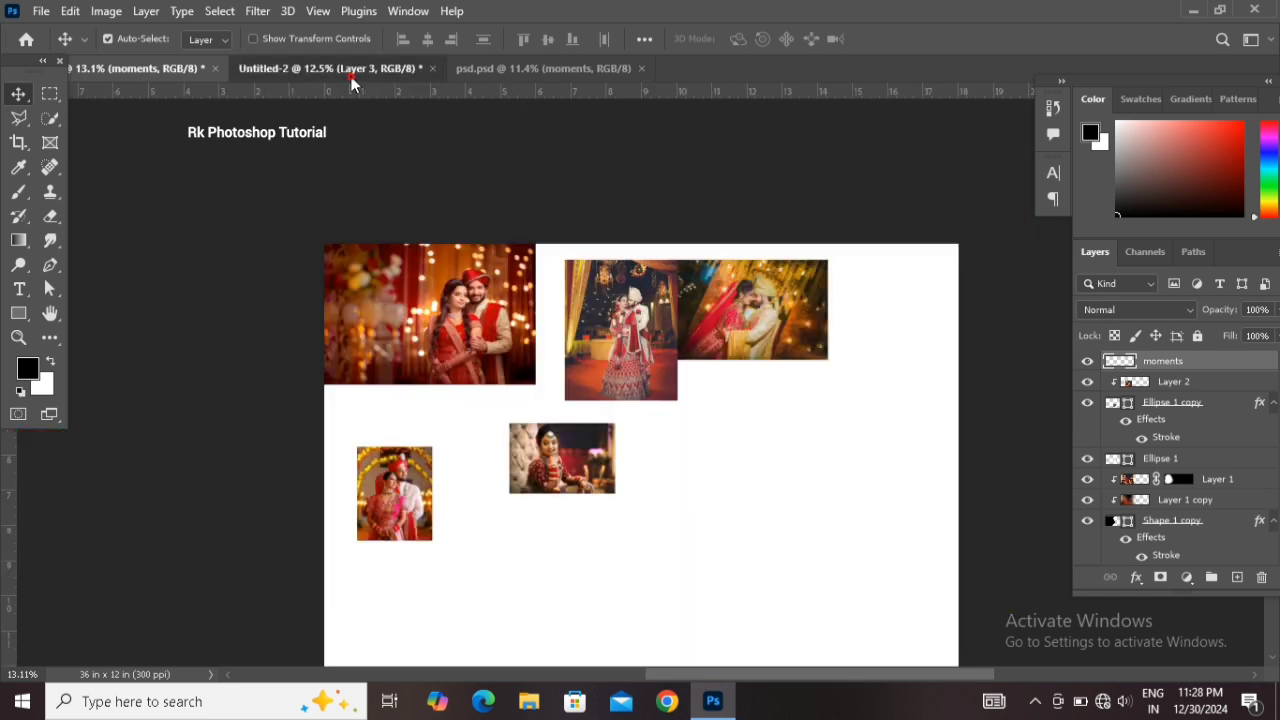
left_click_drag(748, 305, 266, 143)
left_click_drag(727, 397, 729, 393)
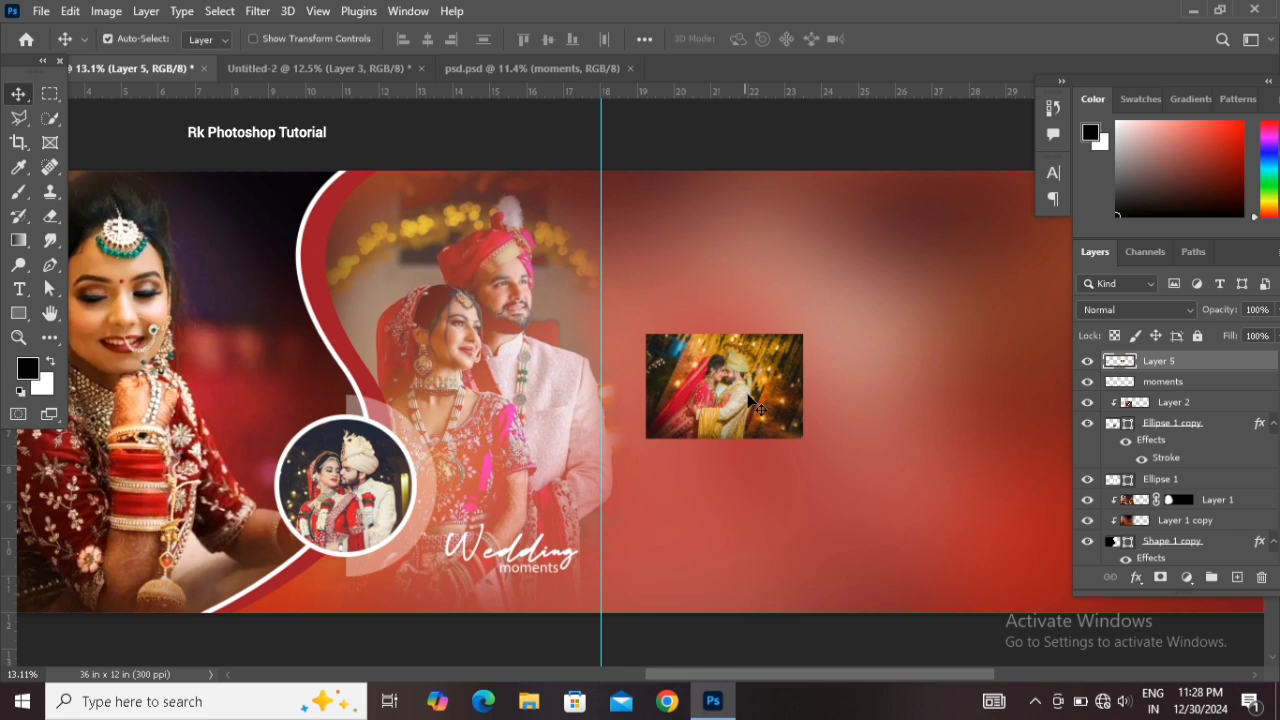
Move and enlarge the new couple photo to cover the banner's right half
left_click_drag(843, 400, 786, 581)
key("ctrl+t")
left_click_drag(430, 455, 710, 435)
left_click(707, 429)
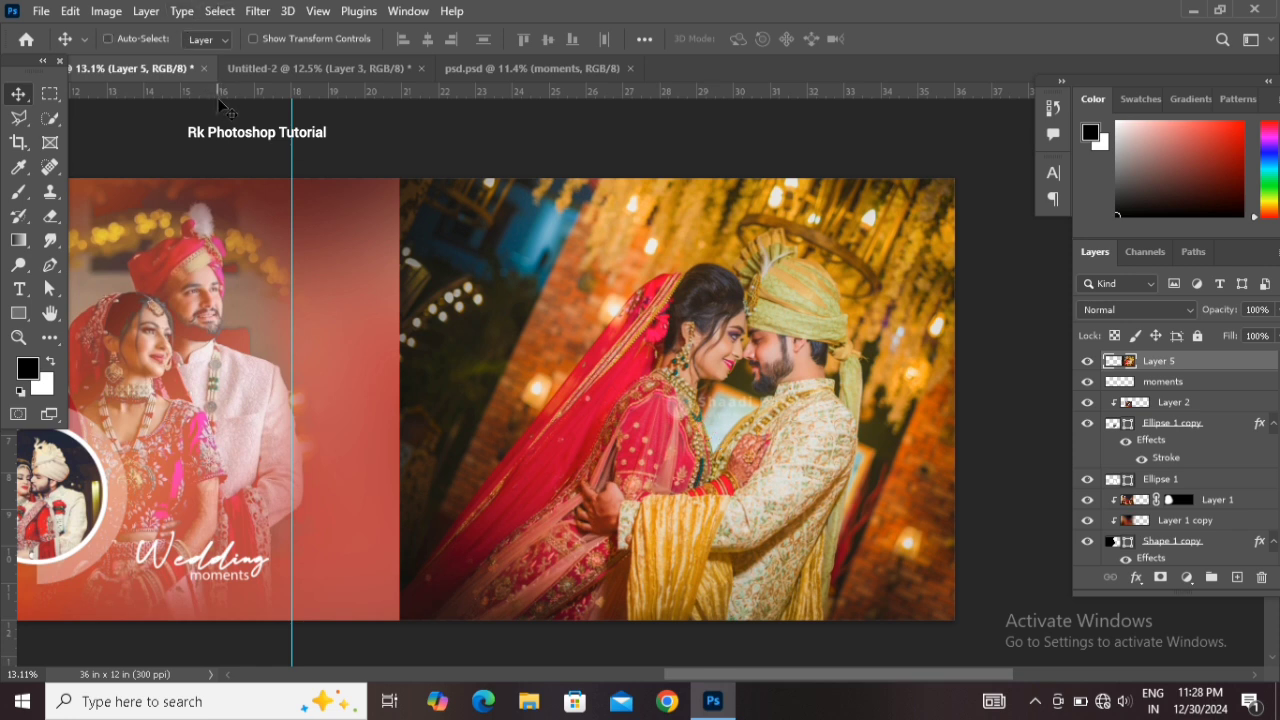
Apply Levels to the new couple photo, raising the black input to 15 and pulling the white input slightly down
key("ctrl+l")
left_click_drag(802, 72, 1060, 62)
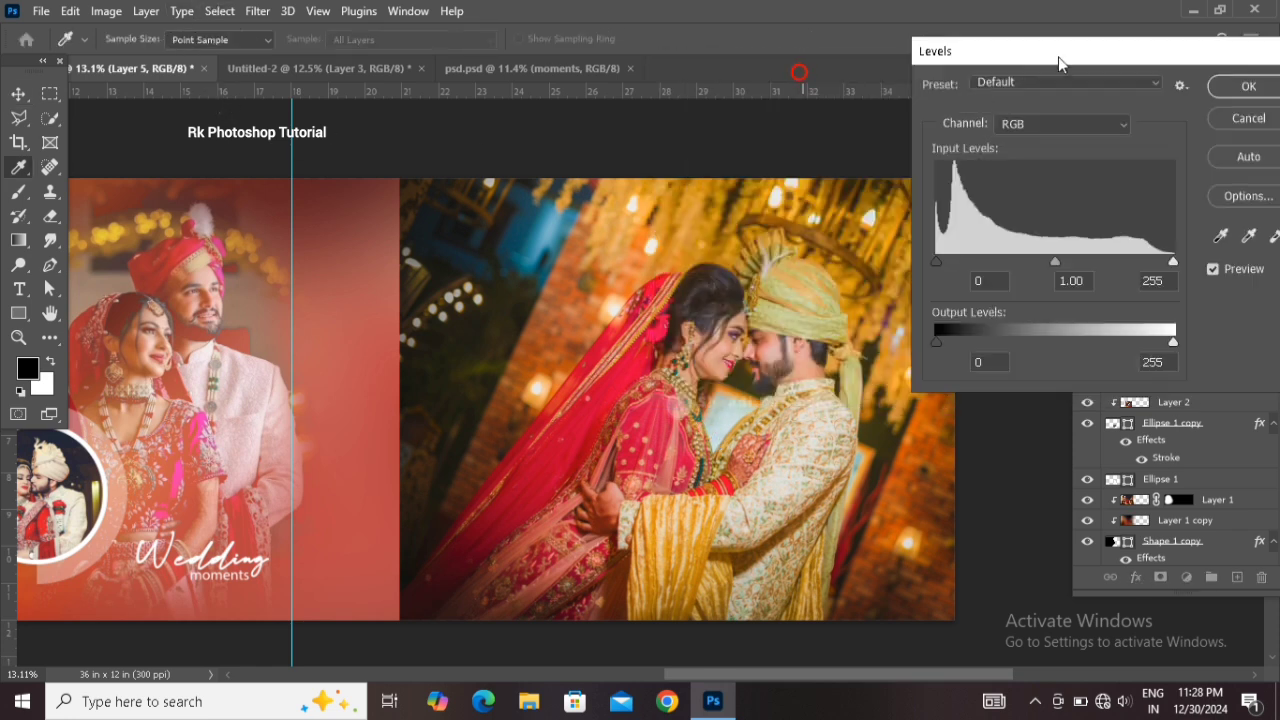
left_click_drag(938, 262, 950, 262)
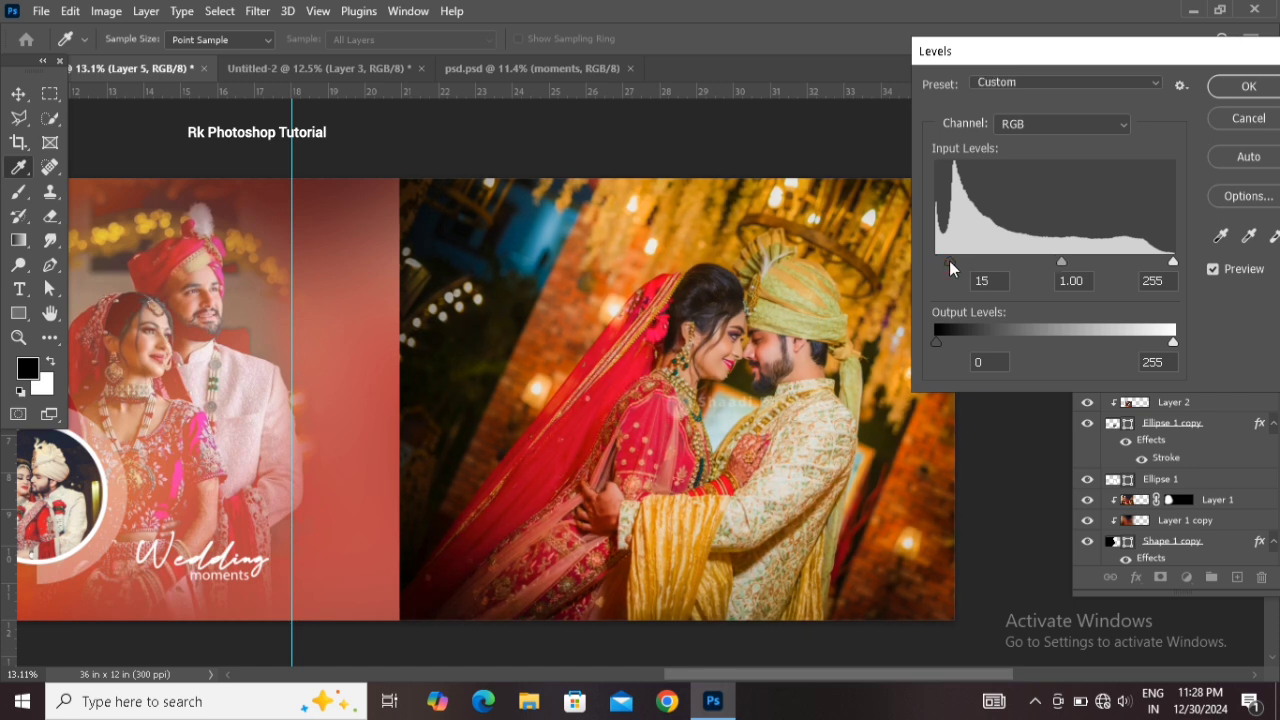
left_click_drag(1171, 264, 1158, 262)
left_click(1264, 89)
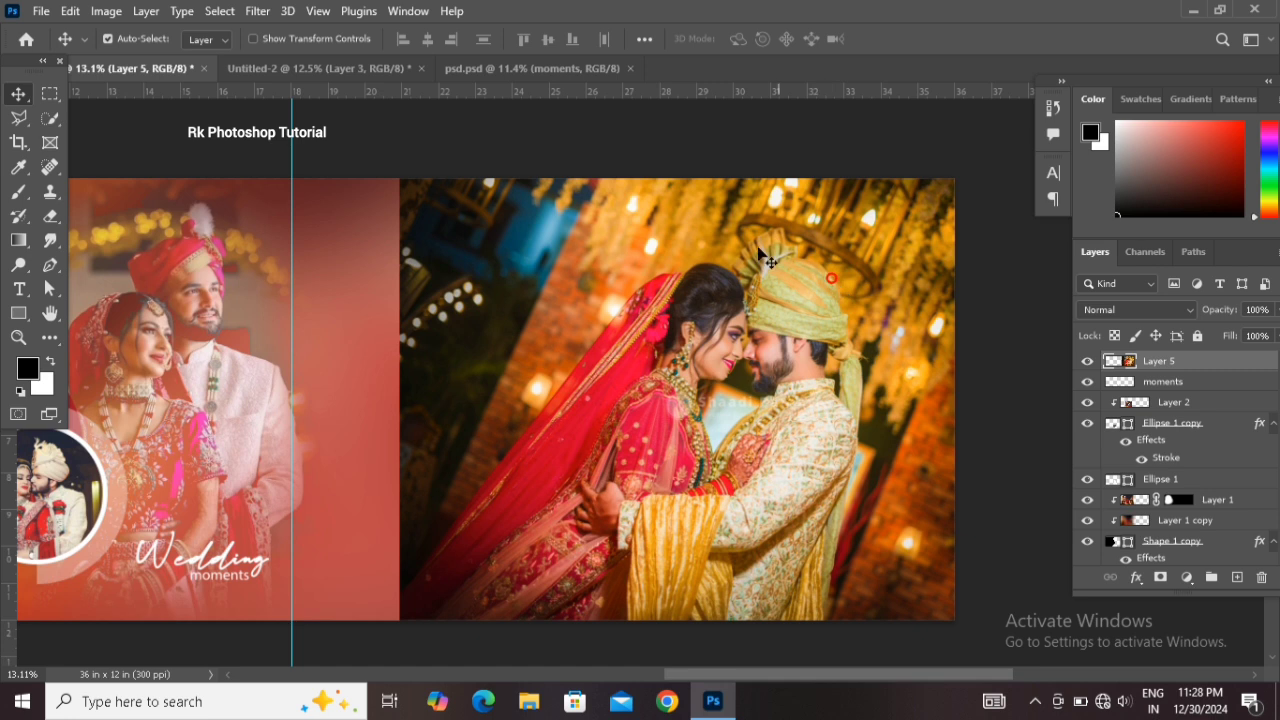
Add a Hide All layer mask to the new couple photo
left_click(148, 12)
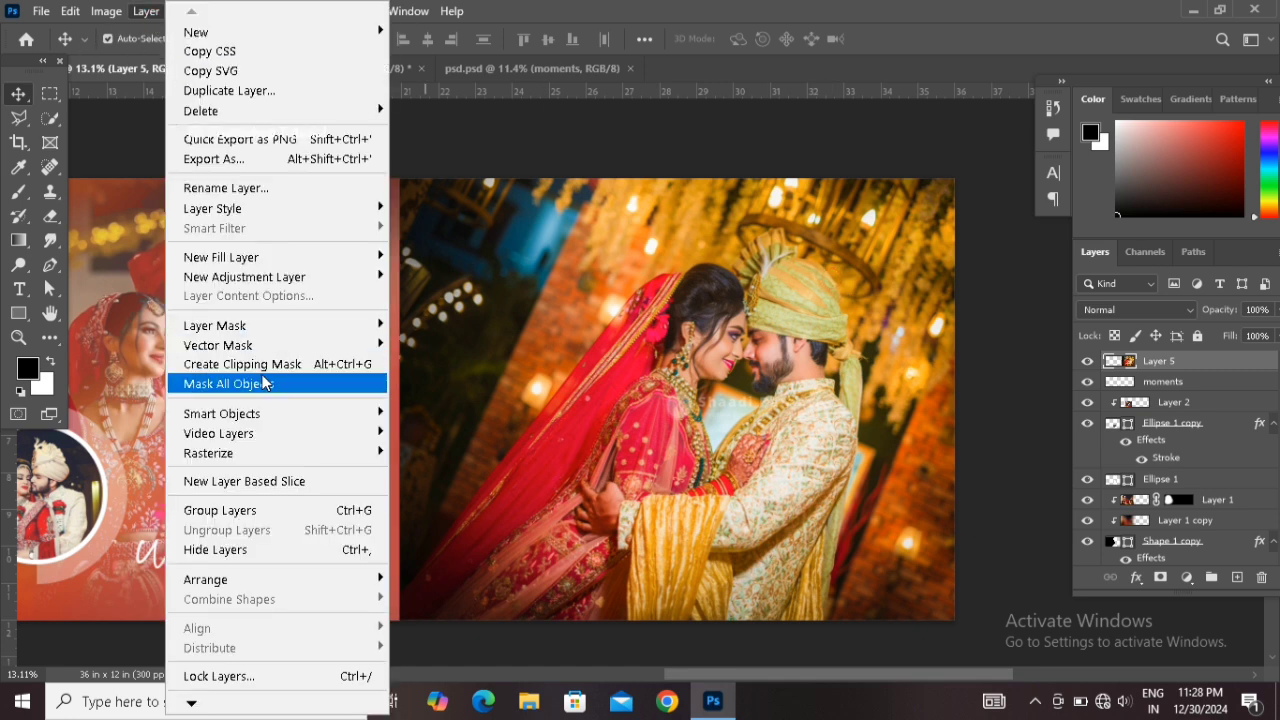
mouse_move(366, 335)
left_click(424, 344)
Paint white on the mask with a large soft brush at 34% opacity to reveal the couple
key("b")
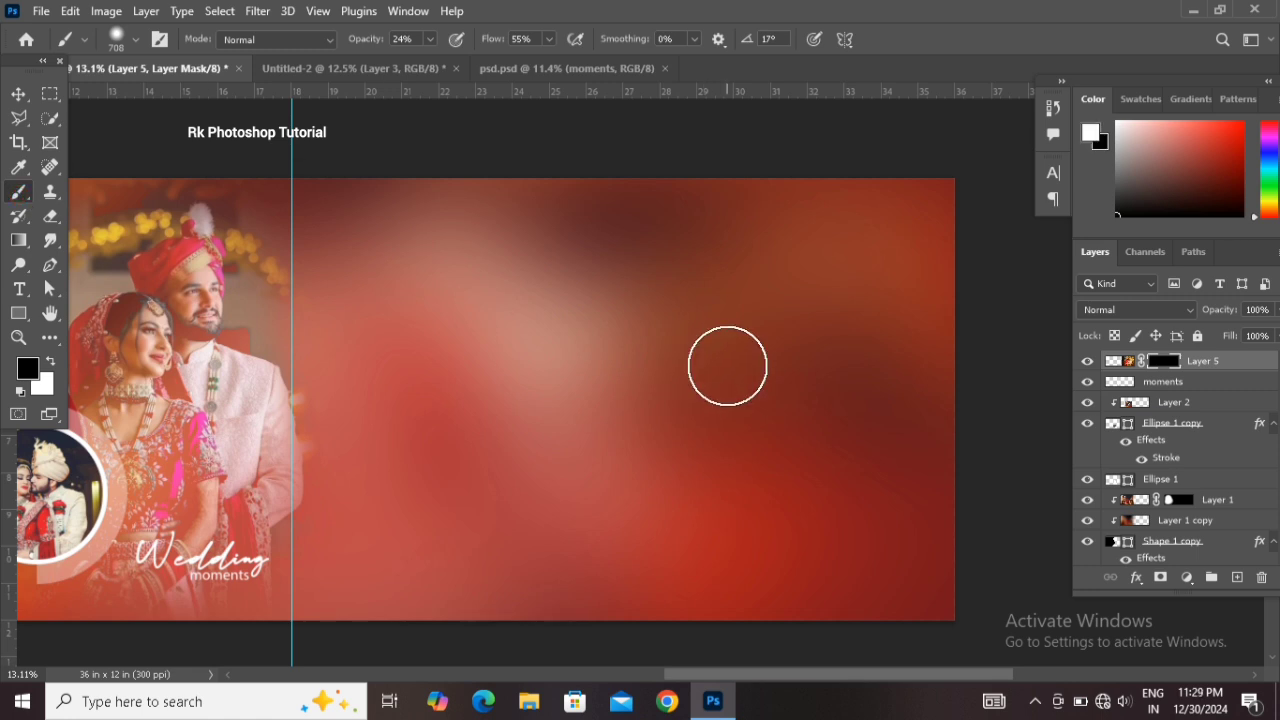
key("x")
mouse_move(728, 366)
left_mouse_down()
mouse_move(828, 408)
mouse_move(757, 352)
left_mouse_up()
left_click_drag(390, 40, 410, 40)
left_click(763, 344)
mouse_move(763, 344)
left_mouse_down()
mouse_move(760, 416)
mouse_move(664, 276)
mouse_move(640, 377)
mouse_move(656, 437)
mouse_move(701, 471)
mouse_move(811, 485)
mouse_move(817, 271)
mouse_move(847, 241)
left_mouse_up()
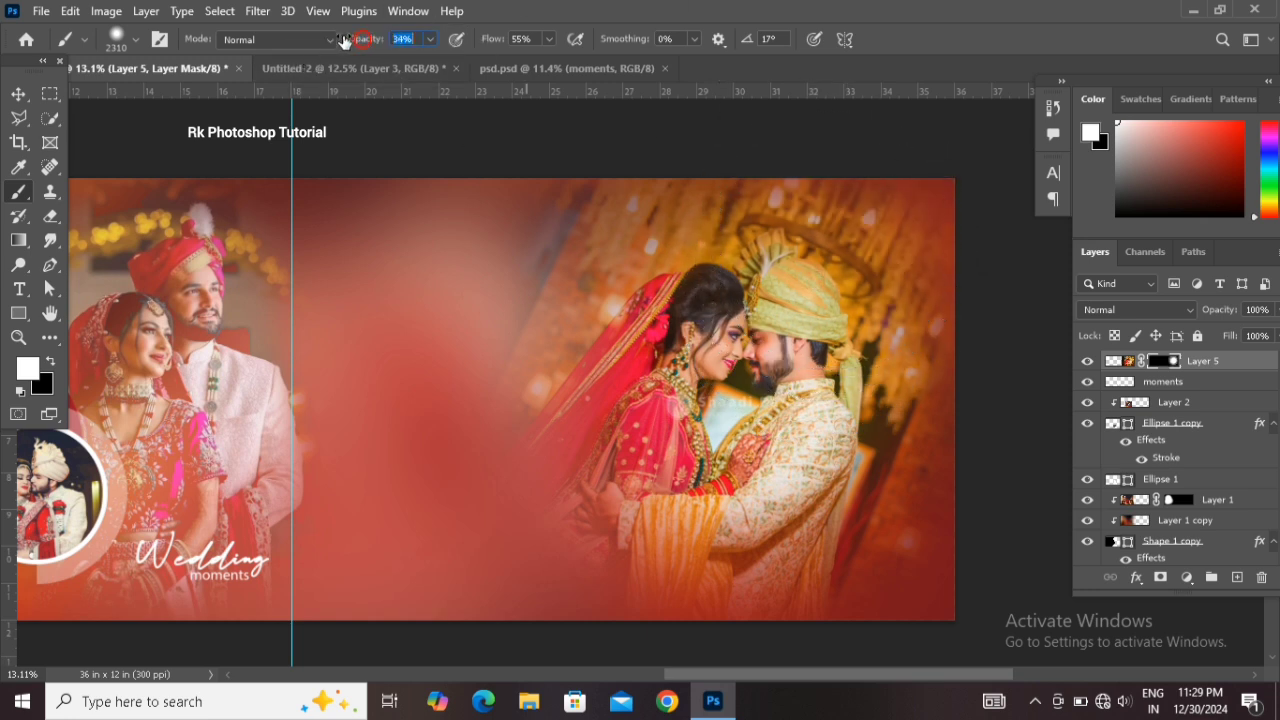
mouse_move(892, 228)
left_mouse_down()
mouse_move(905, 281)
mouse_move(875, 531)
mouse_move(893, 531)
mouse_move(589, 531)
mouse_move(596, 285)
mouse_move(594, 518)
left_mouse_up()
Refine the mask by painting black over the left edge and white back over the couple at 35% opacity
key("x")
left_click(583, 205)
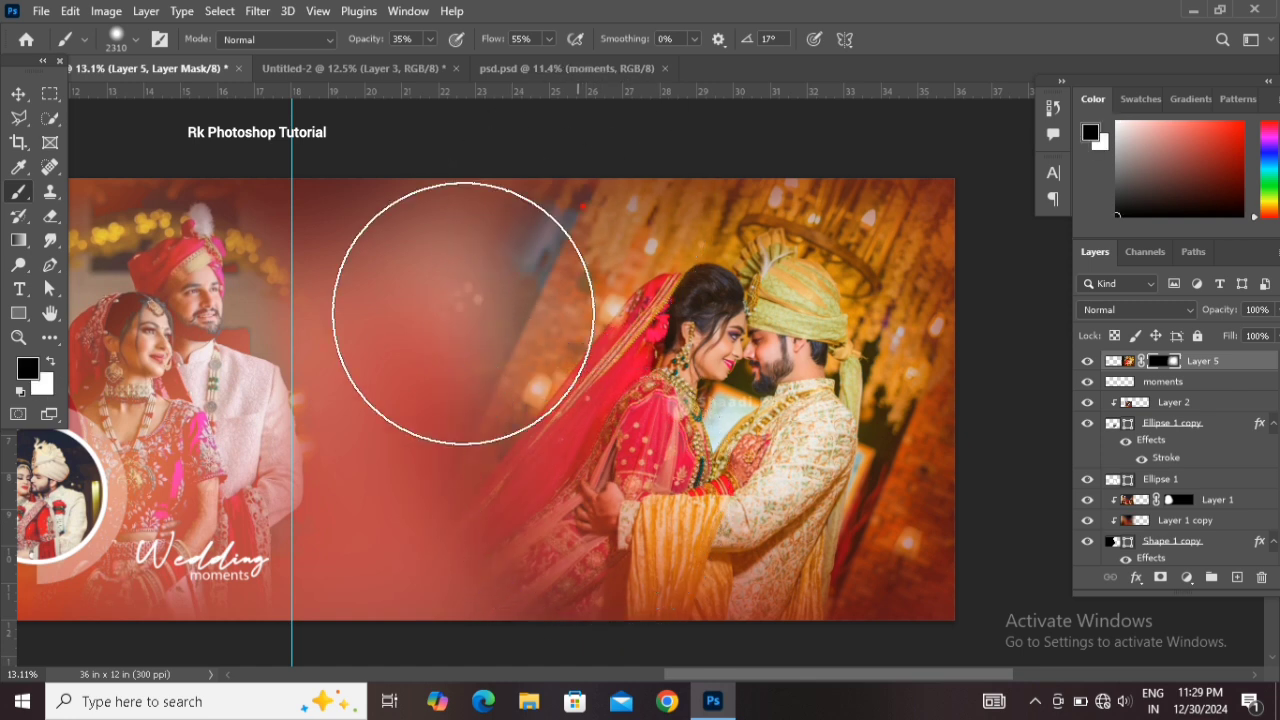
left_click(511, 185)
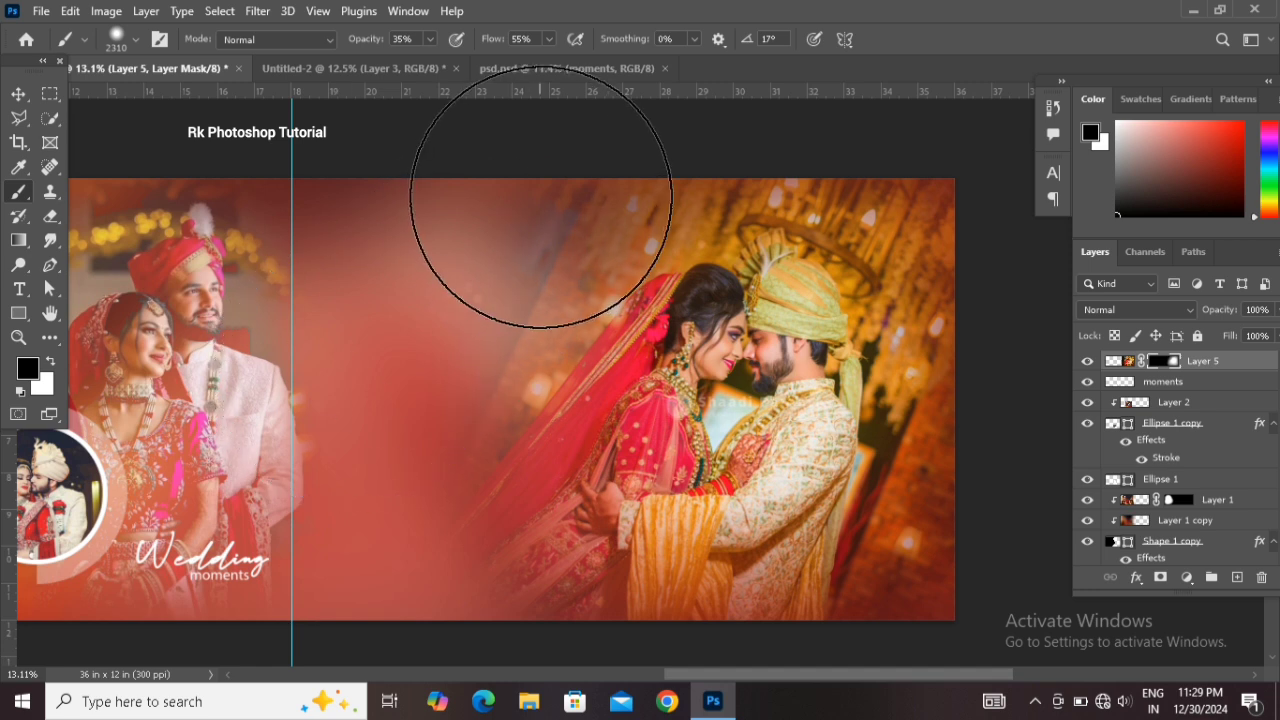
key("x")
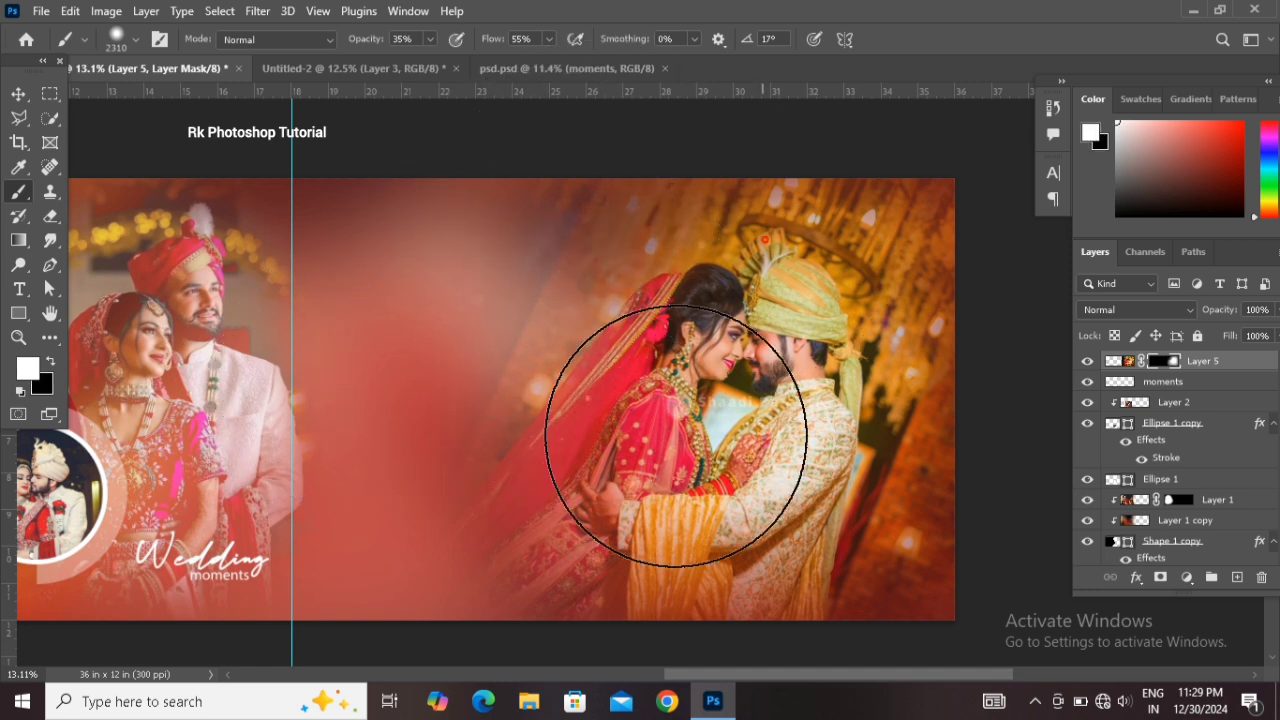
left_click_drag(776, 412, 686, 390)
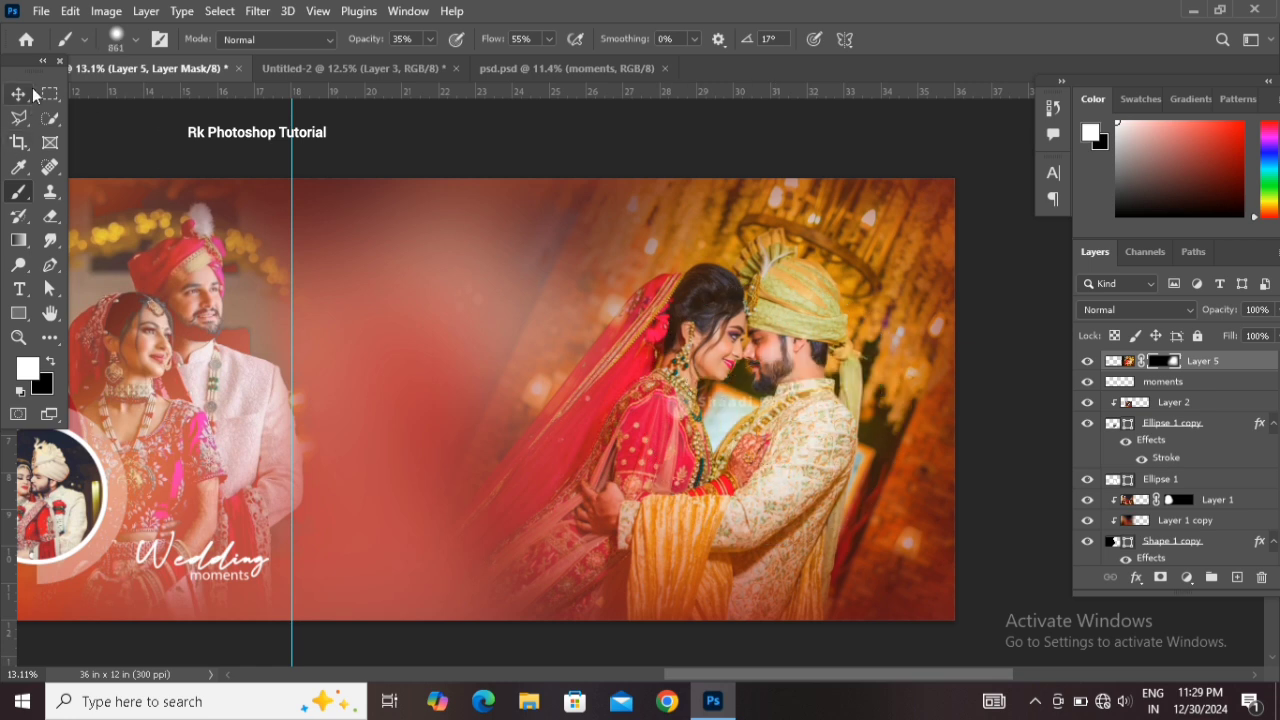
Draw a white rectangle about 1290 × 1767 px in the middle of the banner and move it slightly down
left_click(18, 95)
left_click_drag(481, 405, 567, 401)
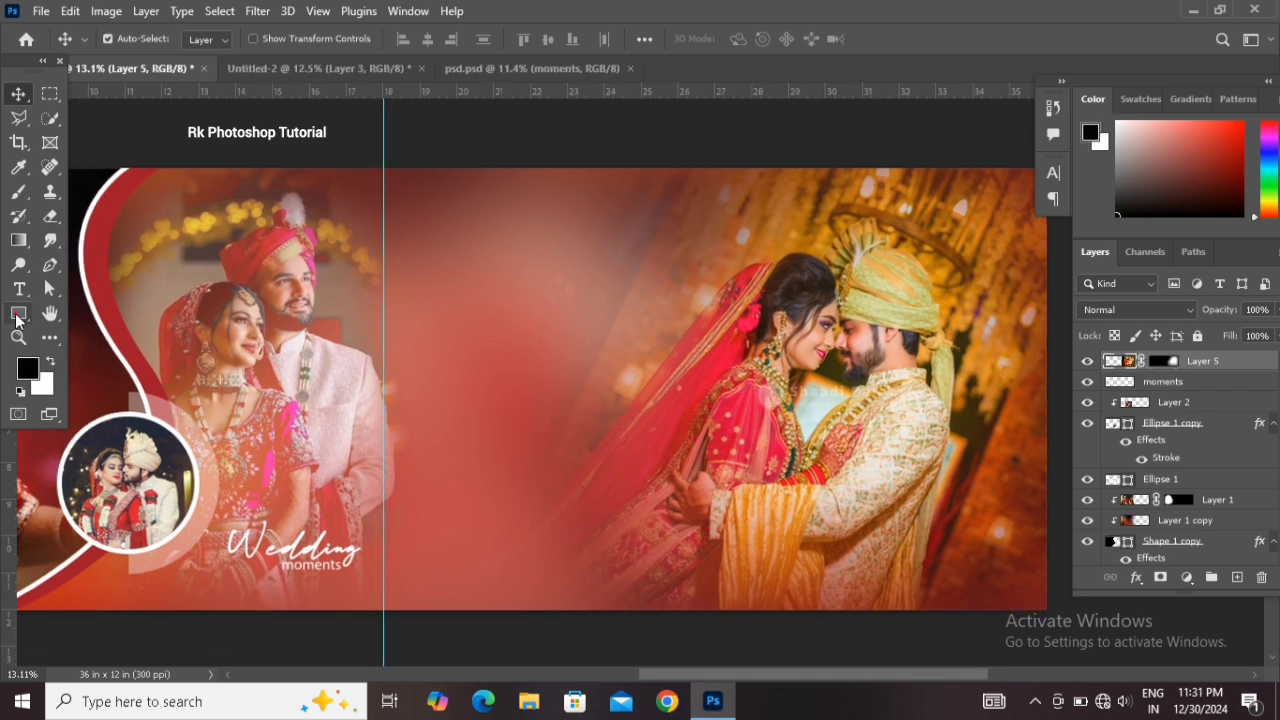
left_click(15, 314)
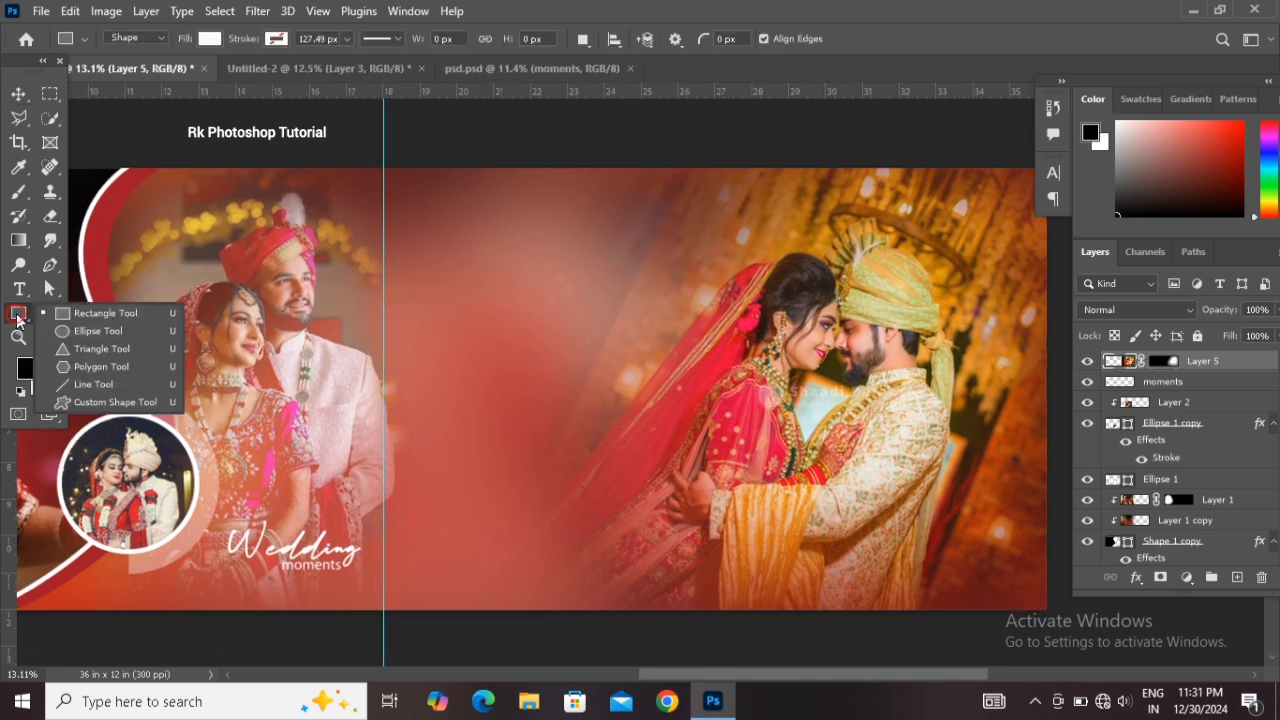
left_click(57, 316)
left_click_drag(428, 257, 586, 472)
left_click(928, 187)
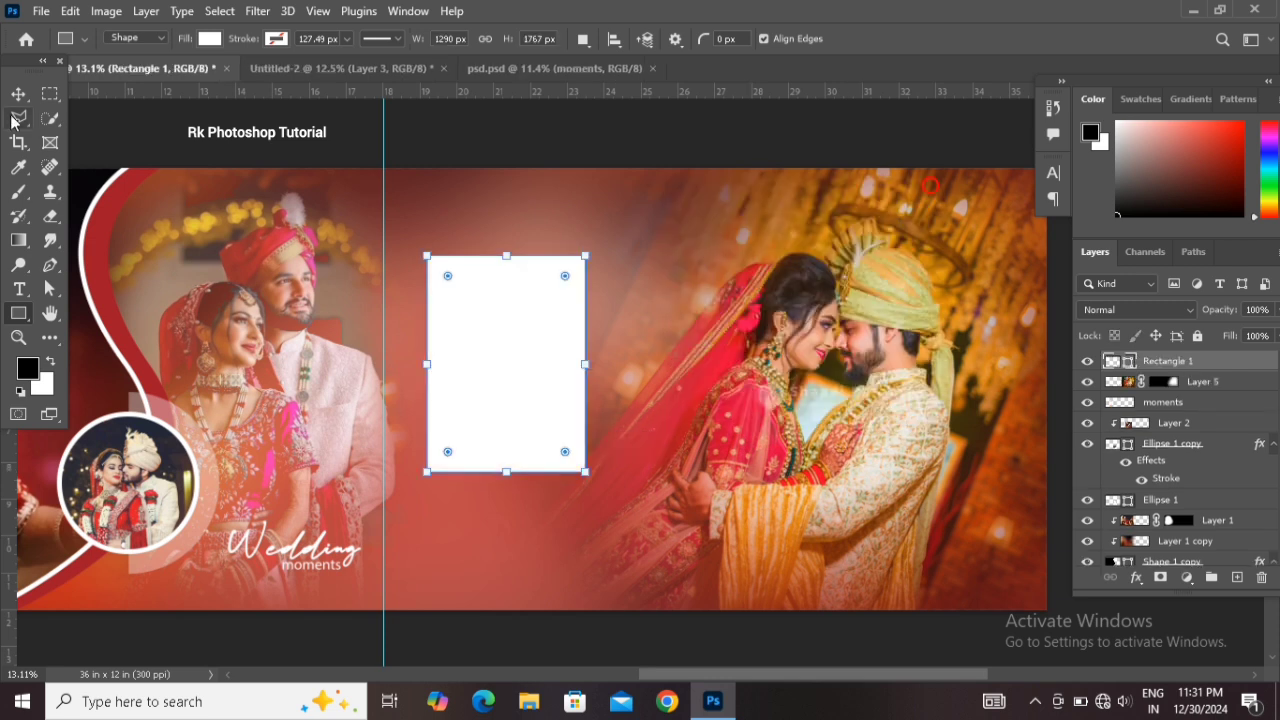
left_click(19, 93)
left_click_drag(495, 412, 504, 455)
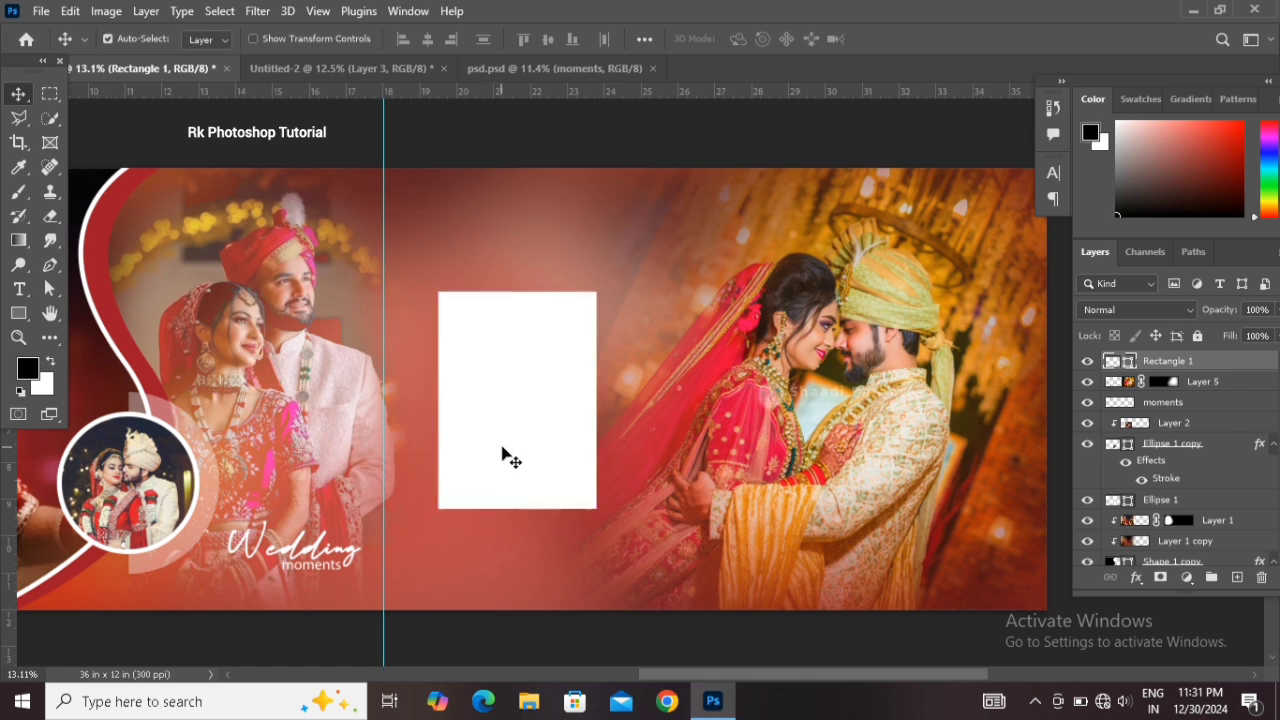
Draw a larger rectangle about 1687 × 2073 px behind the white one and lower its opacity to 17%
left_click(1228, 384)
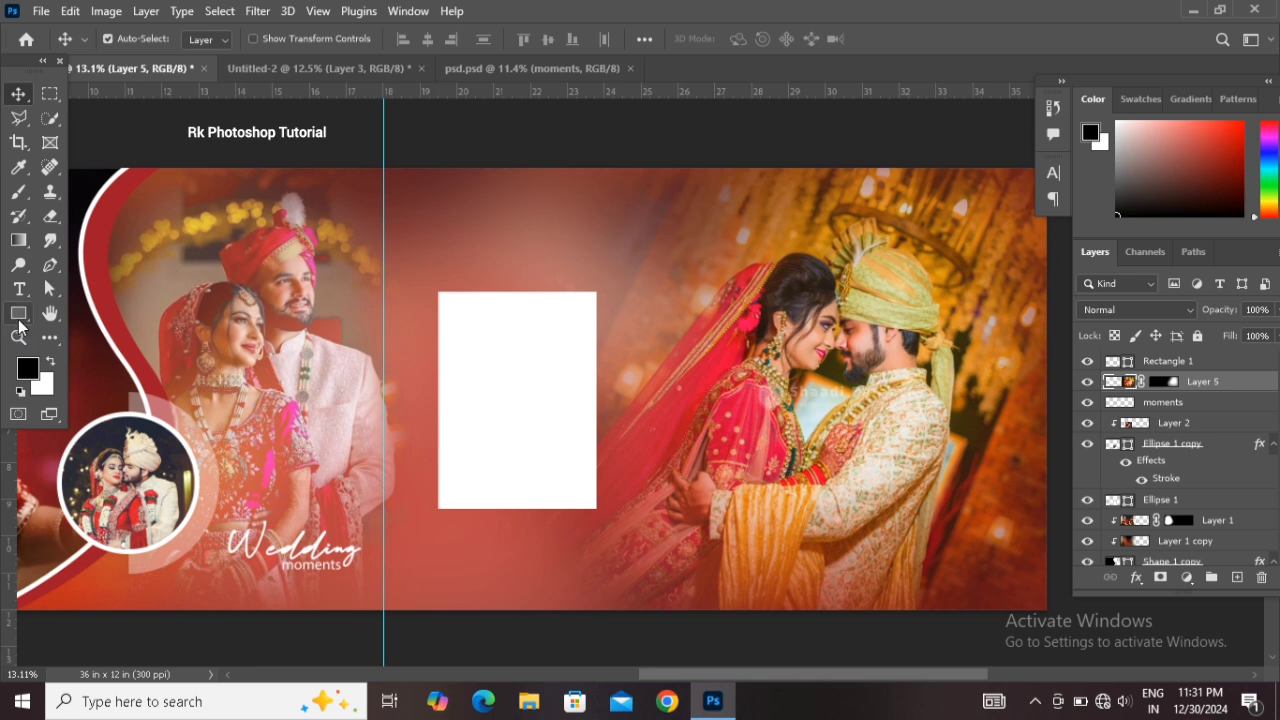
right_click(20, 314)
left_click(95, 313)
left_click_drag(406, 276, 613, 531)
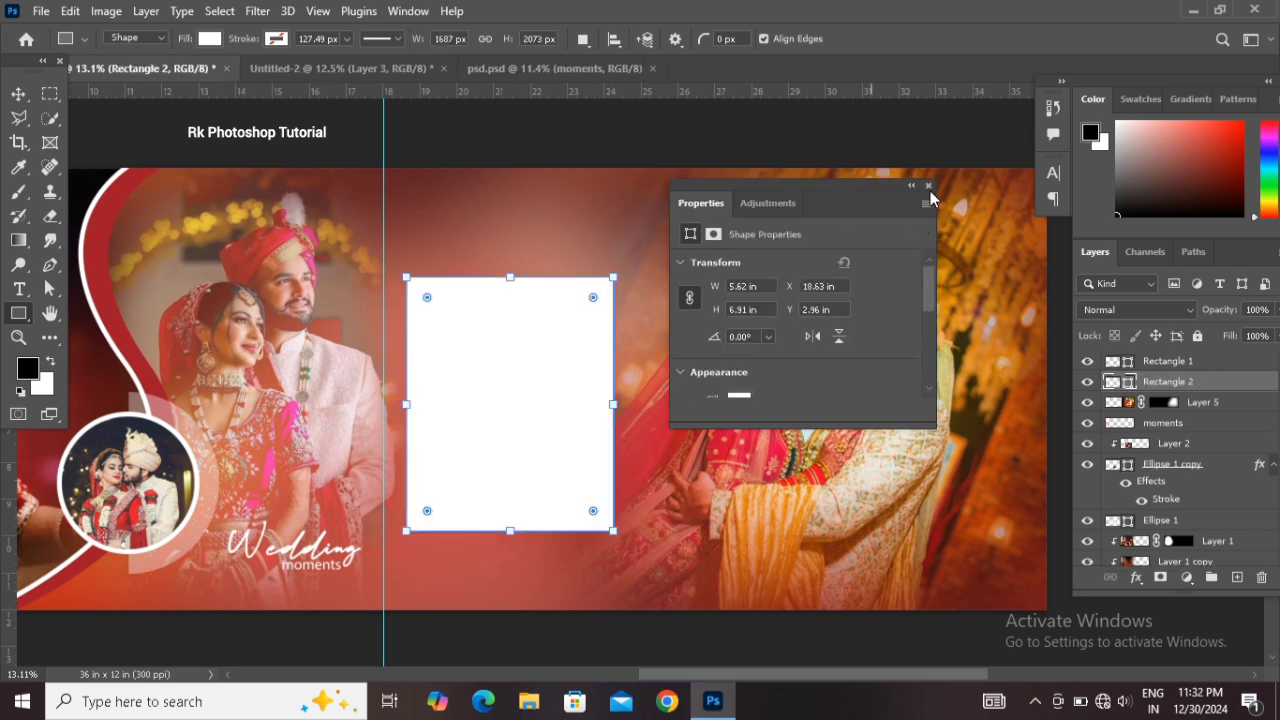
left_click(928, 186)
key("v")
left_click_drag(1200, 316, 1143, 319)
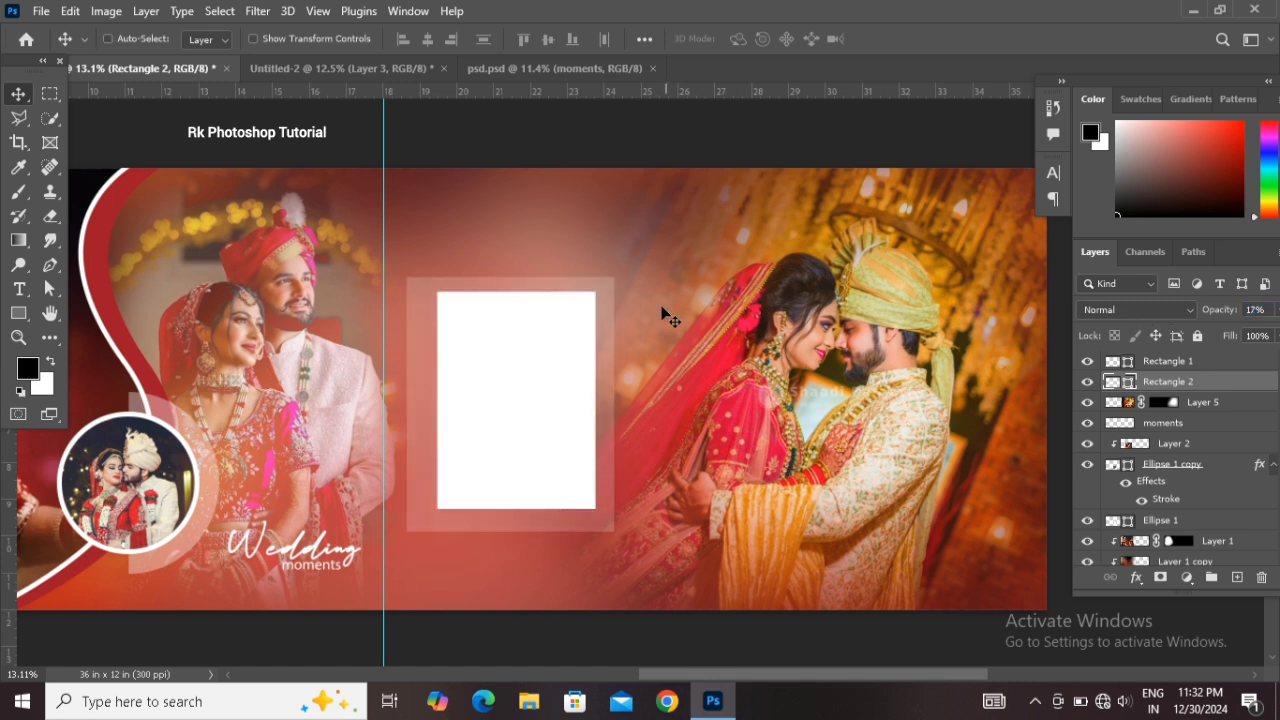
Widen the translucent rectangle to about 113% width with Free Transform
key("ctrl+t")
left_click_drag(488, 410, 472, 406)
left_click_drag(590, 400, 616, 401)
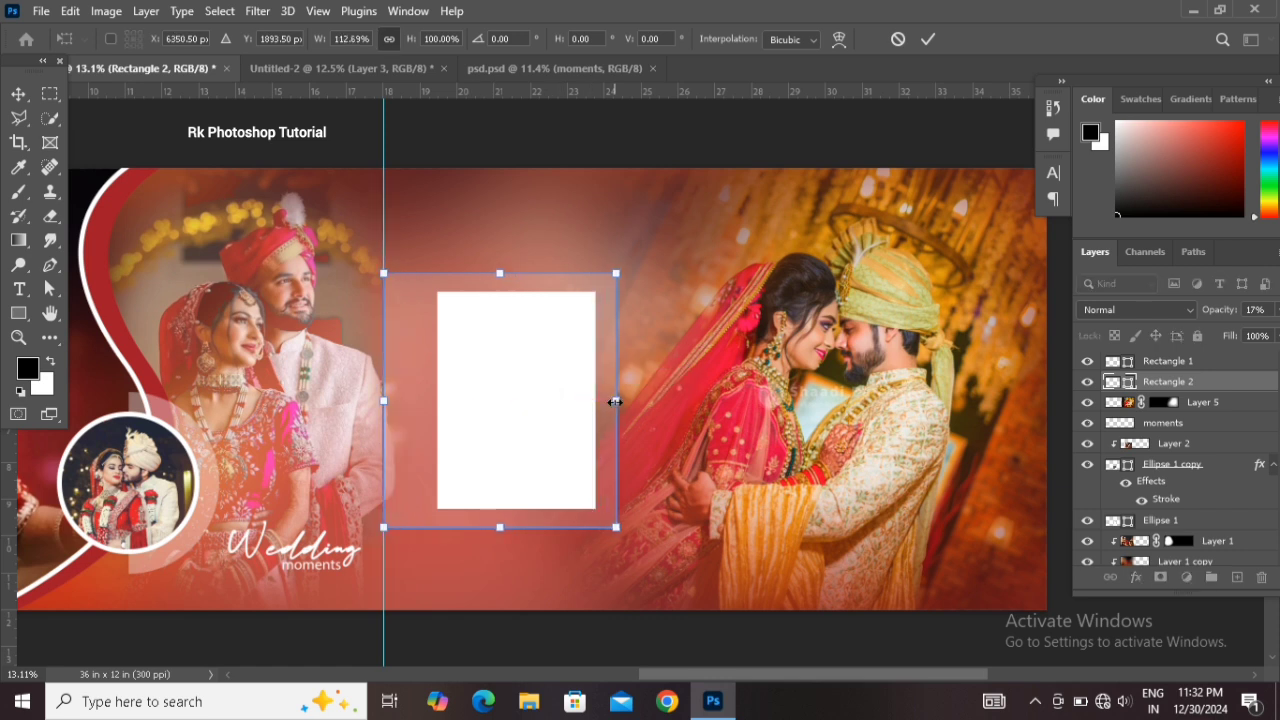
key("Return")
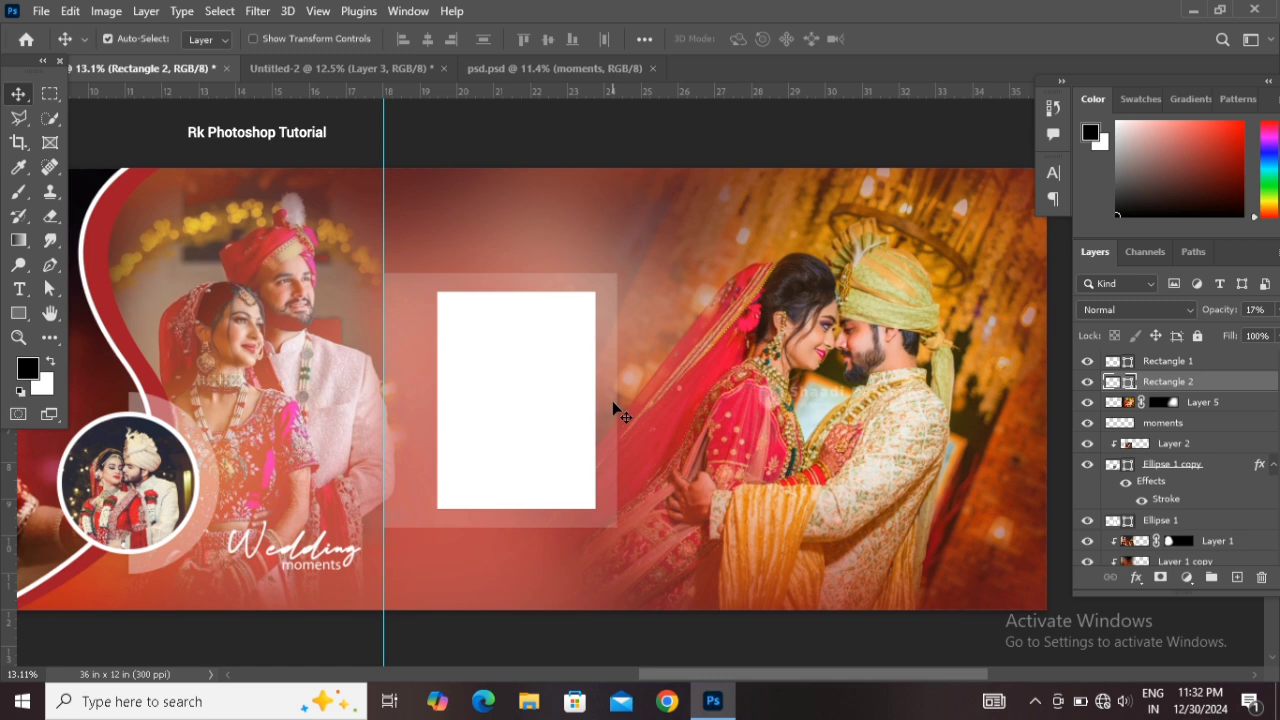
Add a layer mask to the translucent rectangle and brush black over its right side to fade it into the couple photo
left_click(1160, 578)
left_click(50, 363)
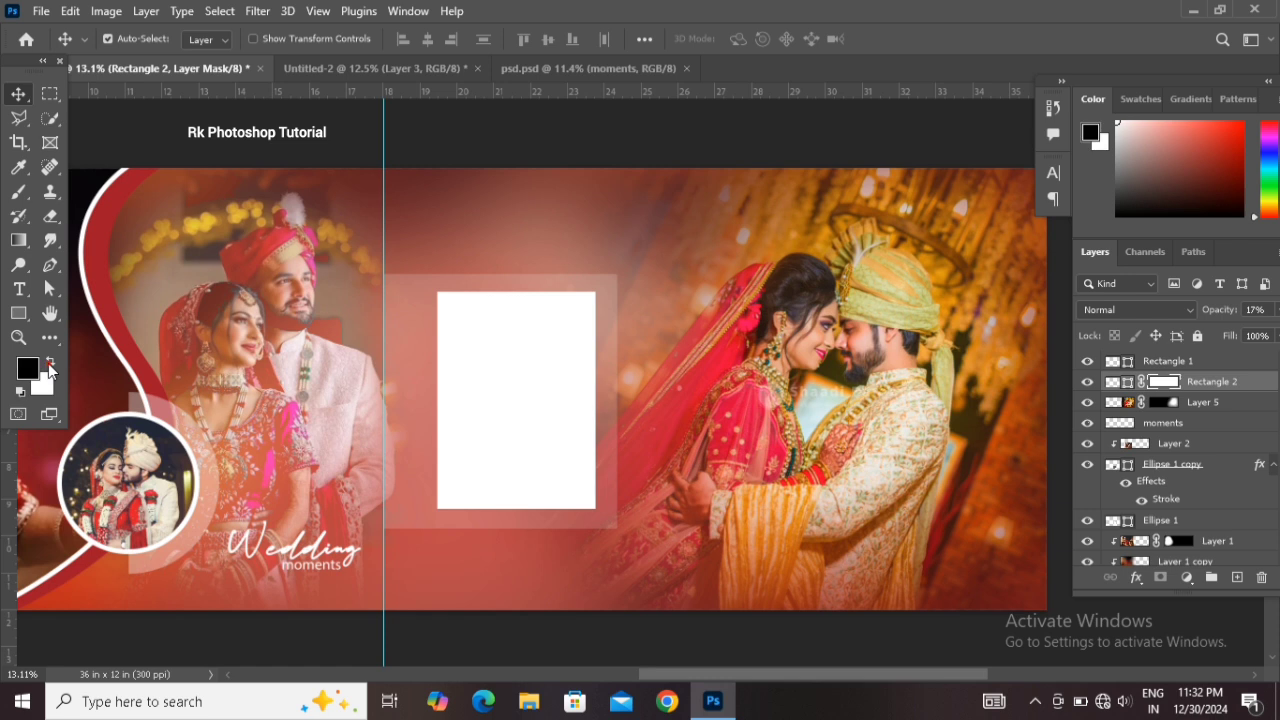
left_click(18, 192)
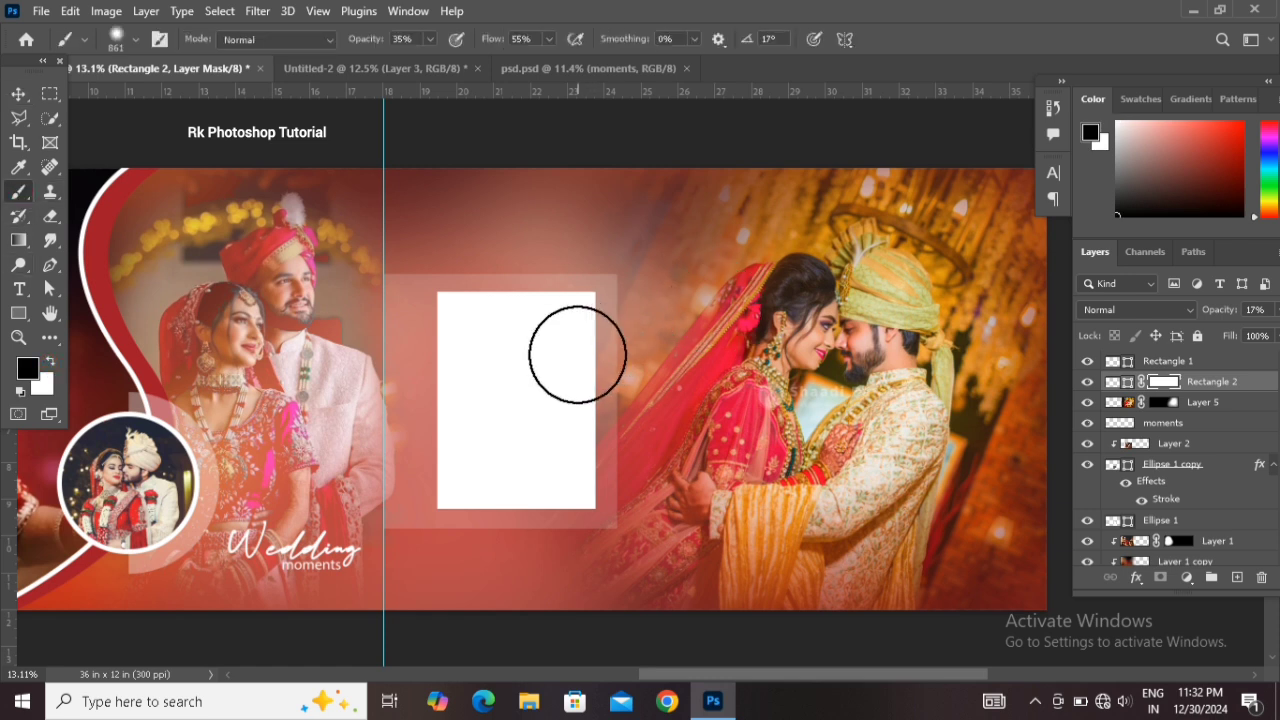
left_click_drag(578, 357, 626, 358)
left_click_drag(590, 276, 592, 386)
left_click_drag(583, 268, 592, 418)
mouse_move(583, 334)
left_mouse_down()
mouse_move(592, 383)
mouse_move(580, 315)
mouse_move(596, 408)
left_mouse_up()
left_click_drag(592, 293, 602, 430)
mouse_move(592, 338)
left_mouse_down()
mouse_move(610, 471)
mouse_move(624, 472)
left_mouse_up()
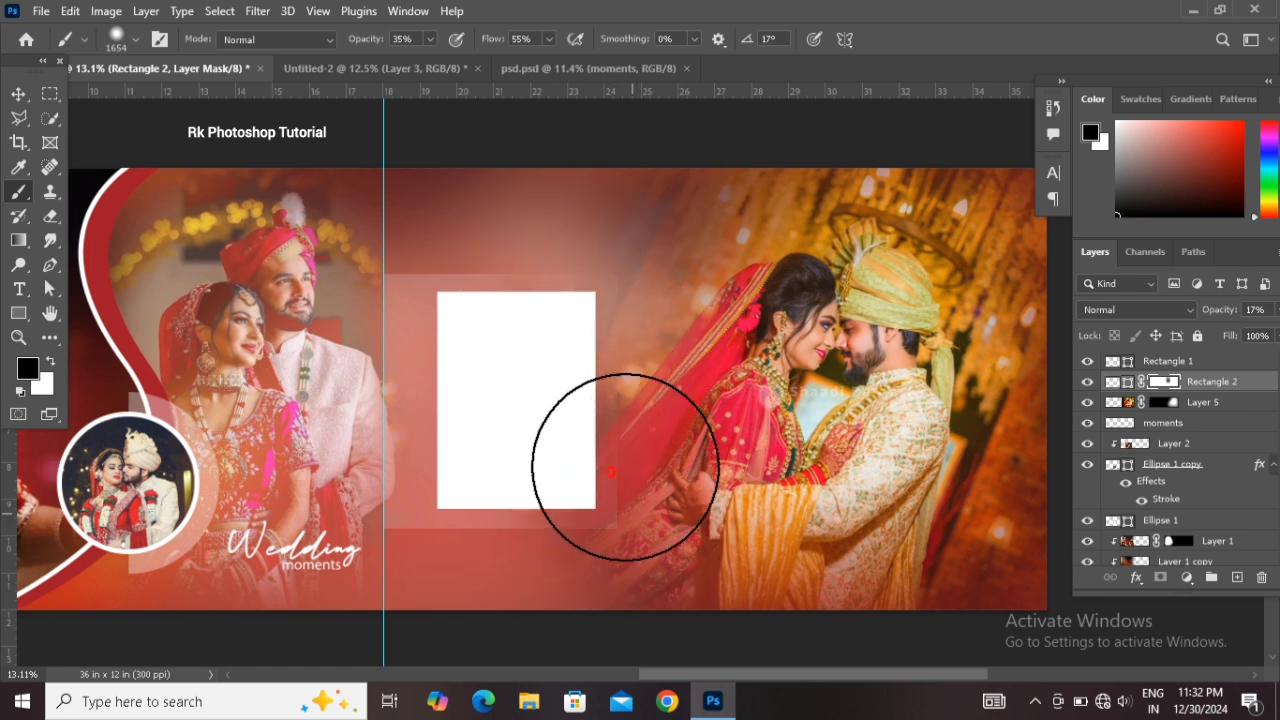
left_click_drag(574, 368, 578, 500)
mouse_move(563, 323)
left_mouse_down()
mouse_move(557, 277)
mouse_move(563, 537)
mouse_move(557, 525)
left_mouse_up()
mouse_move(560, 505)
left_mouse_down()
mouse_move(544, 538)
mouse_move(582, 491)
mouse_move(632, 500)
left_mouse_up()
left_click_drag(599, 445, 645, 382)
mouse_move(614, 282)
left_mouse_down()
mouse_move(633, 492)
mouse_move(654, 526)
left_mouse_up()
left_click(700, 475, "alt")
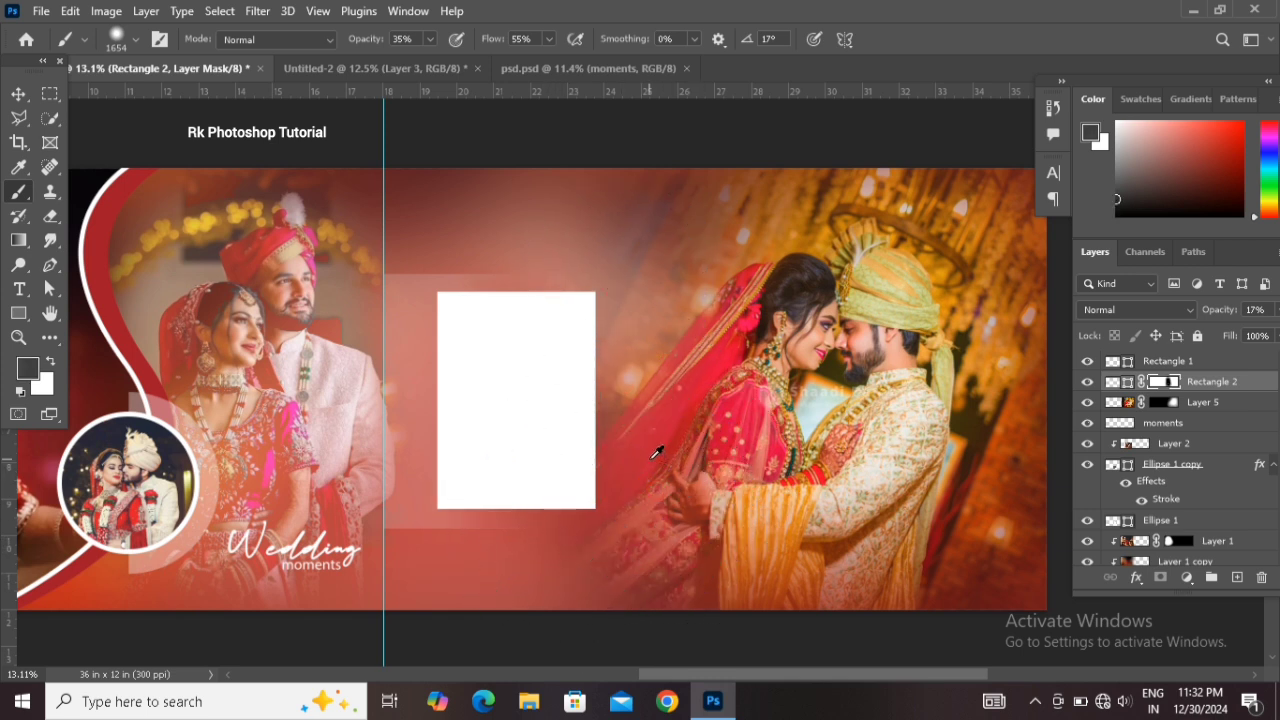
left_click_drag(649, 459, 594, 443)
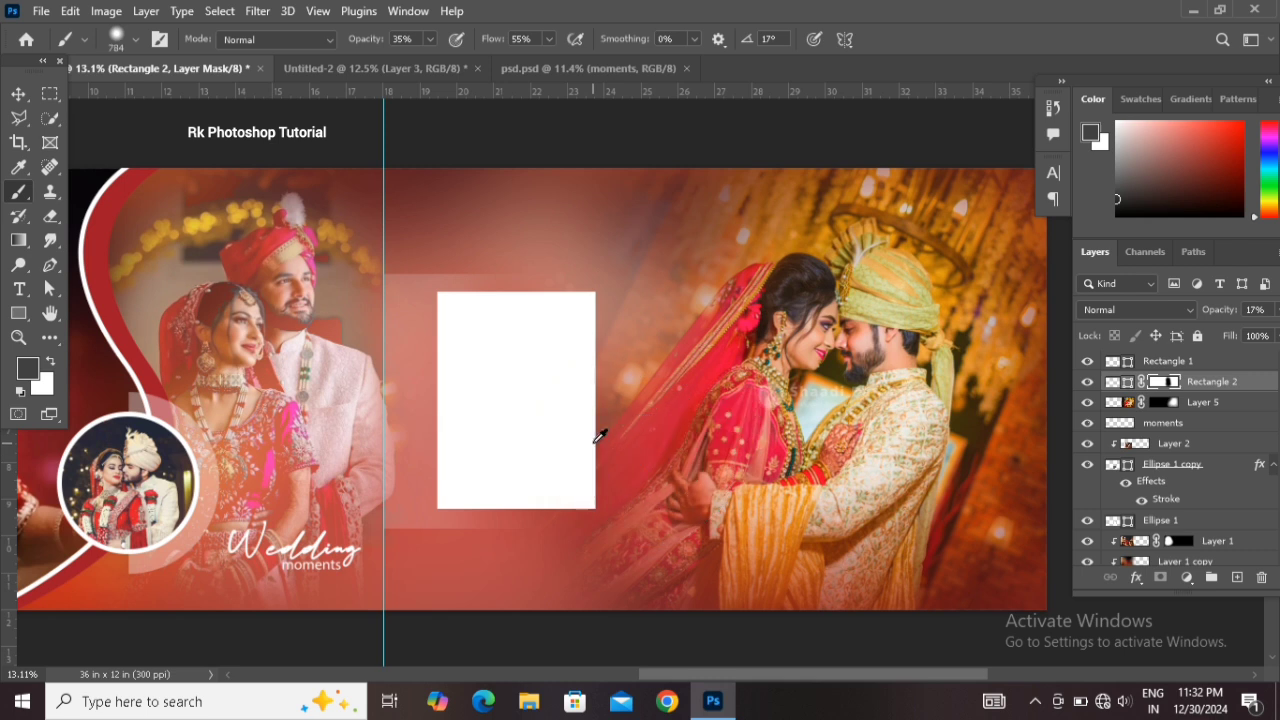
Bring the bride-and-groom photo from Untitled-2 into the banner and clip it to the white rectangle
left_click(19, 95)
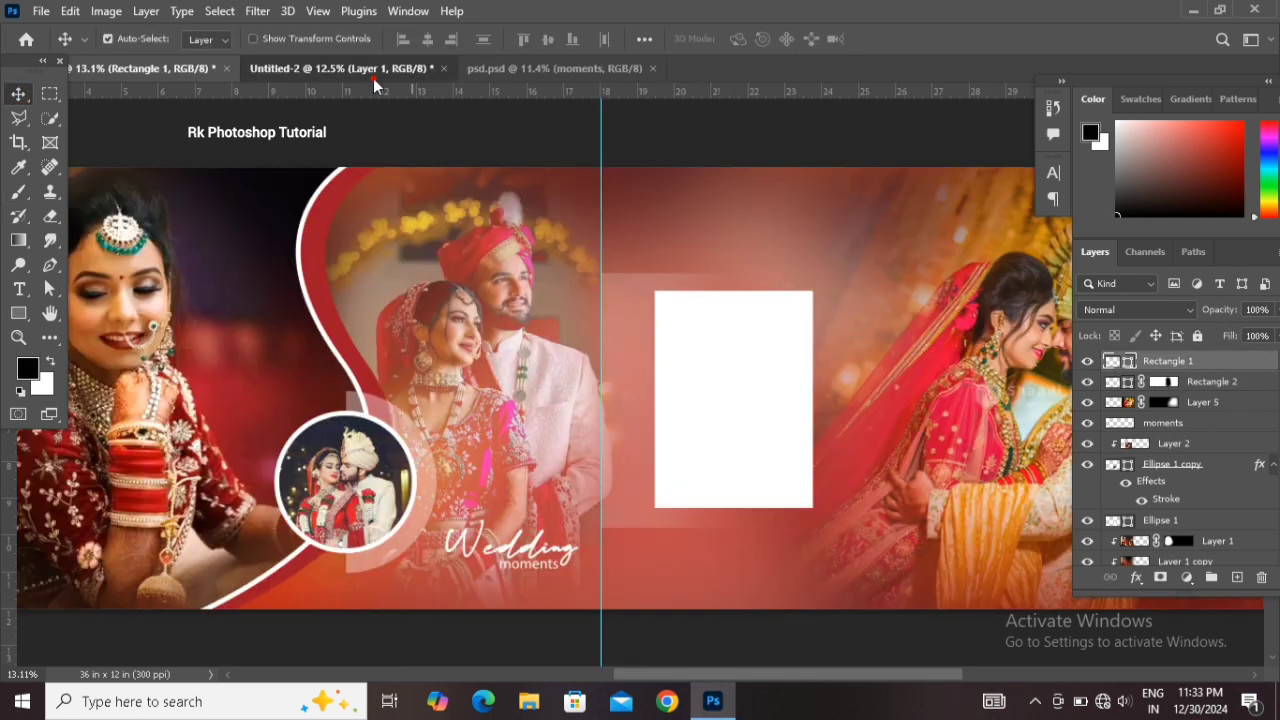
left_click(345, 68)
left_click_drag(583, 330, 610, 318)
left_click_drag(697, 405, 734, 416)
right_click(1222, 361)
left_click(1070, 386)
Scale the clipped photo to about 177% so it fills the rectangle frame
key("ctrl+t")
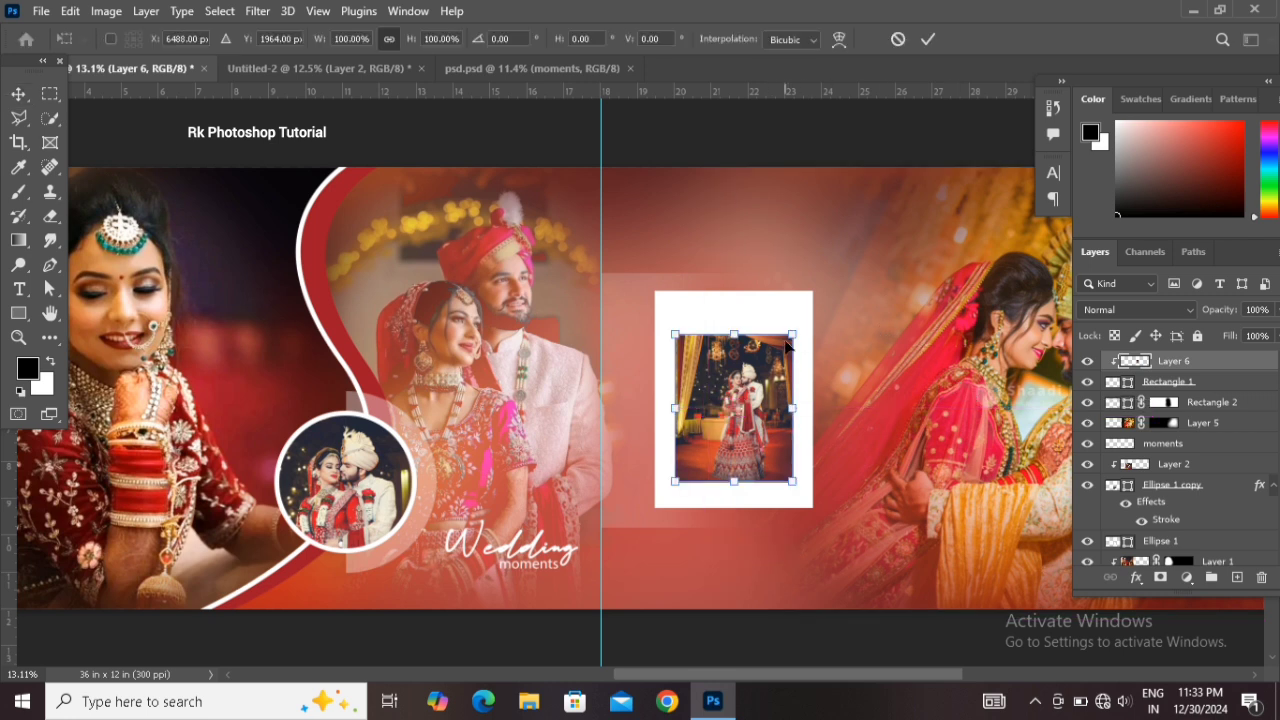
left_click_drag(794, 331, 875, 304)
mouse_move(788, 436)
left_mouse_down()
mouse_move(776, 418)
mouse_move(788, 442)
left_mouse_up()
key("Return")
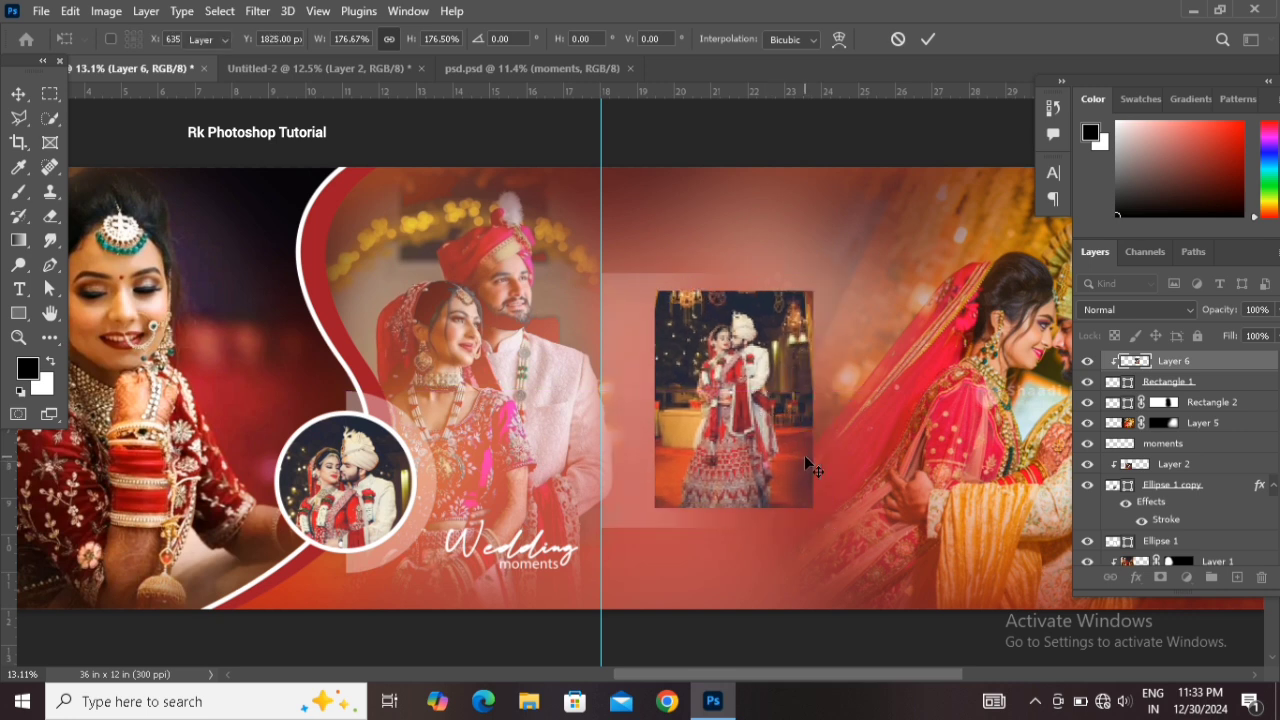
Give the white rectangle a 13 px white inside Stroke layer style
left_click(1243, 387)
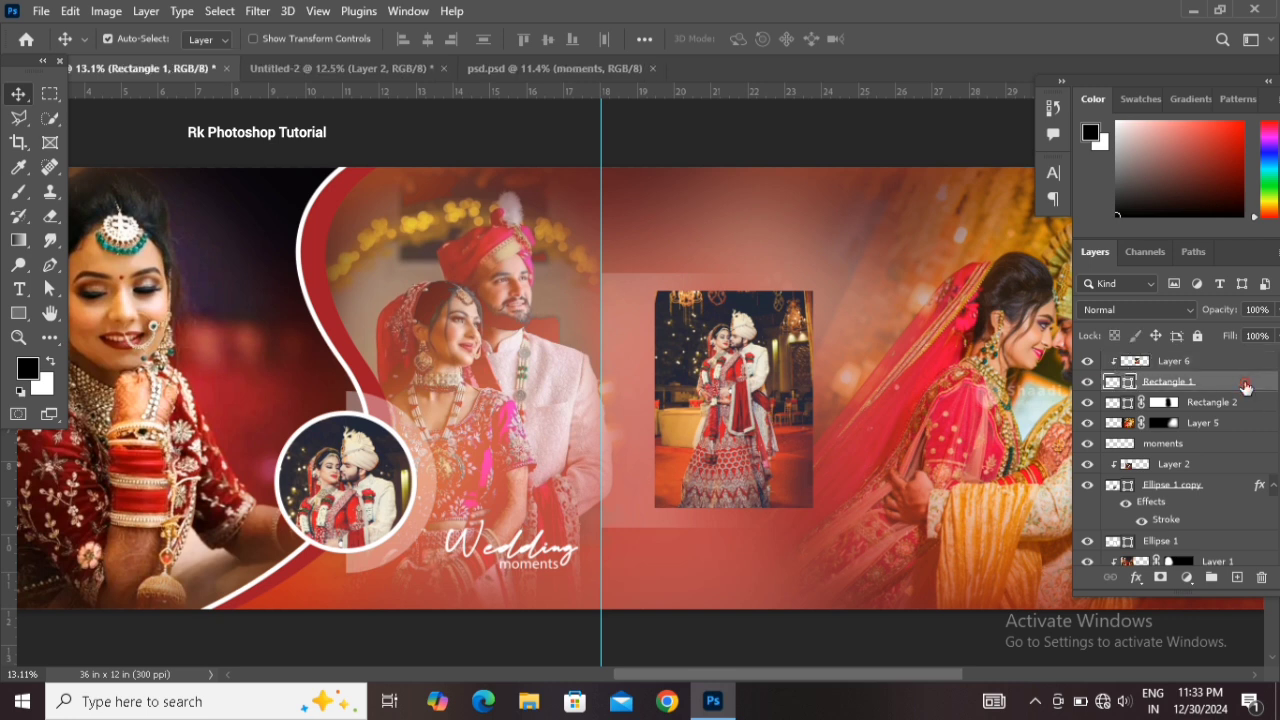
double_click(1237, 387)
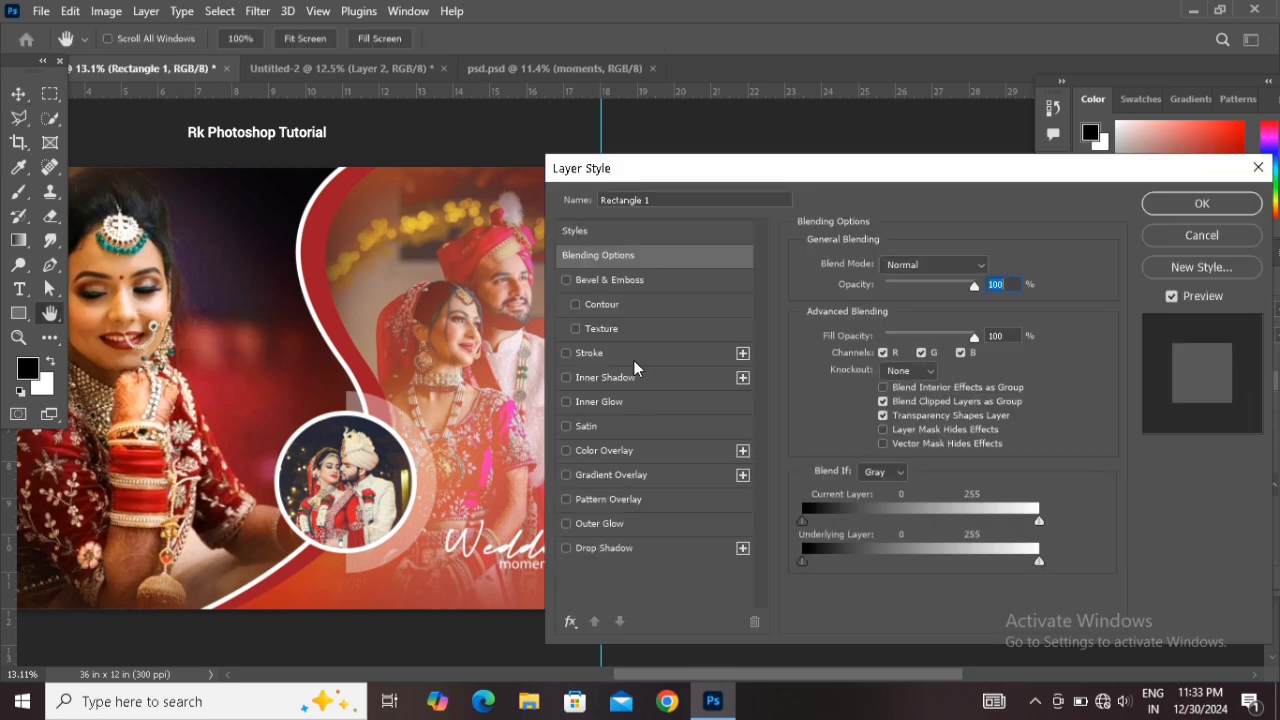
left_click(636, 356)
left_click_drag(762, 176, 901, 201)
left_click_drag(628, 678, 648, 678)
left_click_drag(1027, 289, 1018, 289)
left_click_drag(1044, 201, 909, 226)
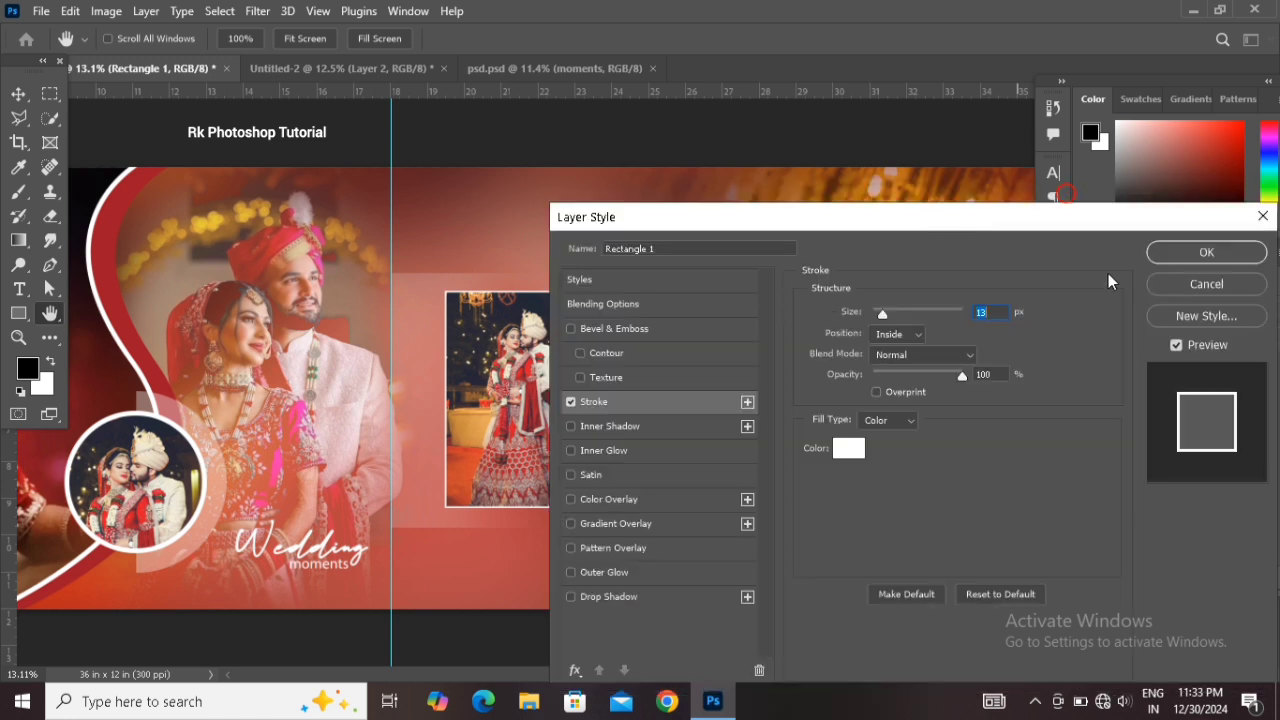
left_click(1195, 250)
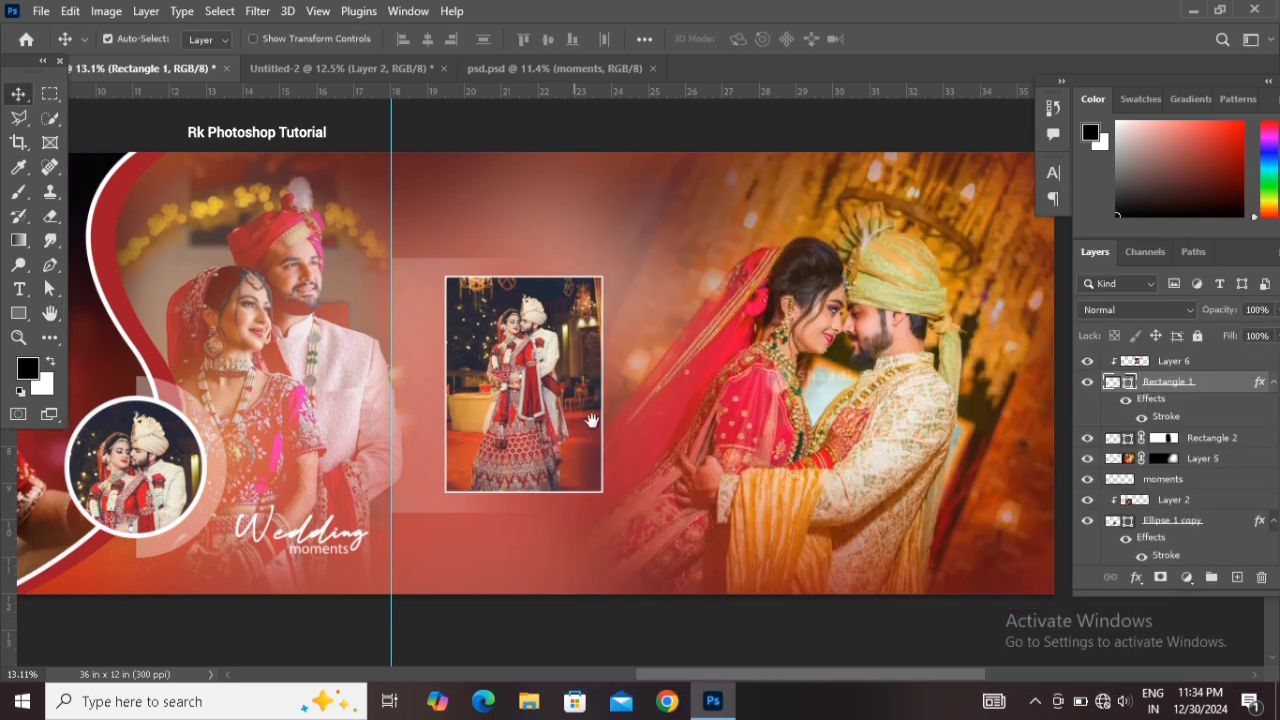
Bring the WEDDING text block from psd.psd into the banner and place it below the framed photo
left_click_drag(640, 420, 624, 403)
left_click(1210, 364)
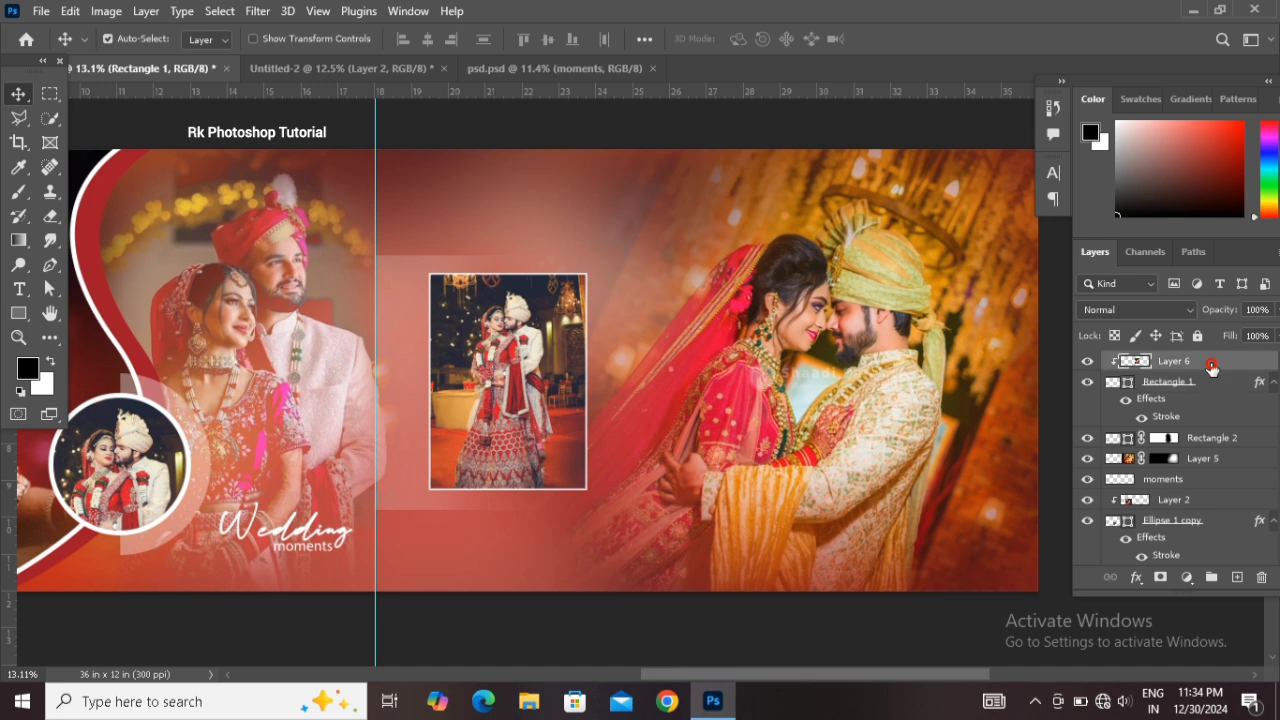
left_click_drag(1212, 368, 170, 122)
left_click(168, 70)
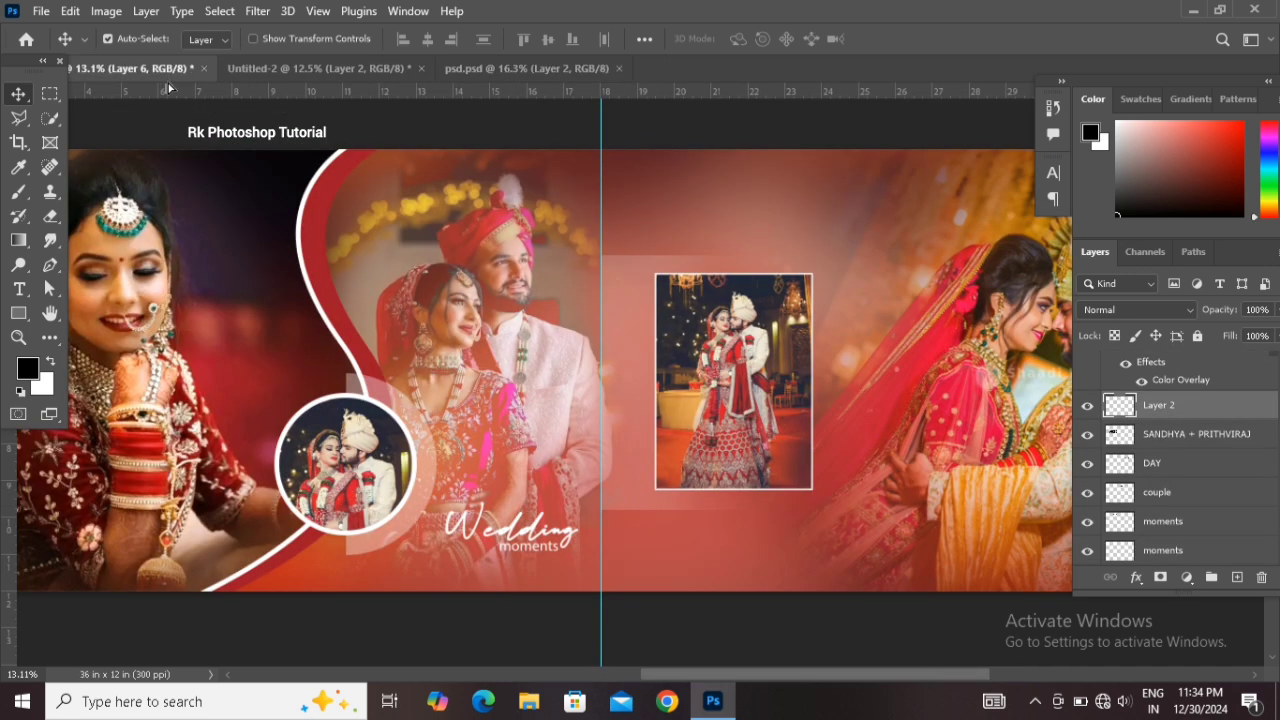
left_click_drag(738, 535, 745, 540)
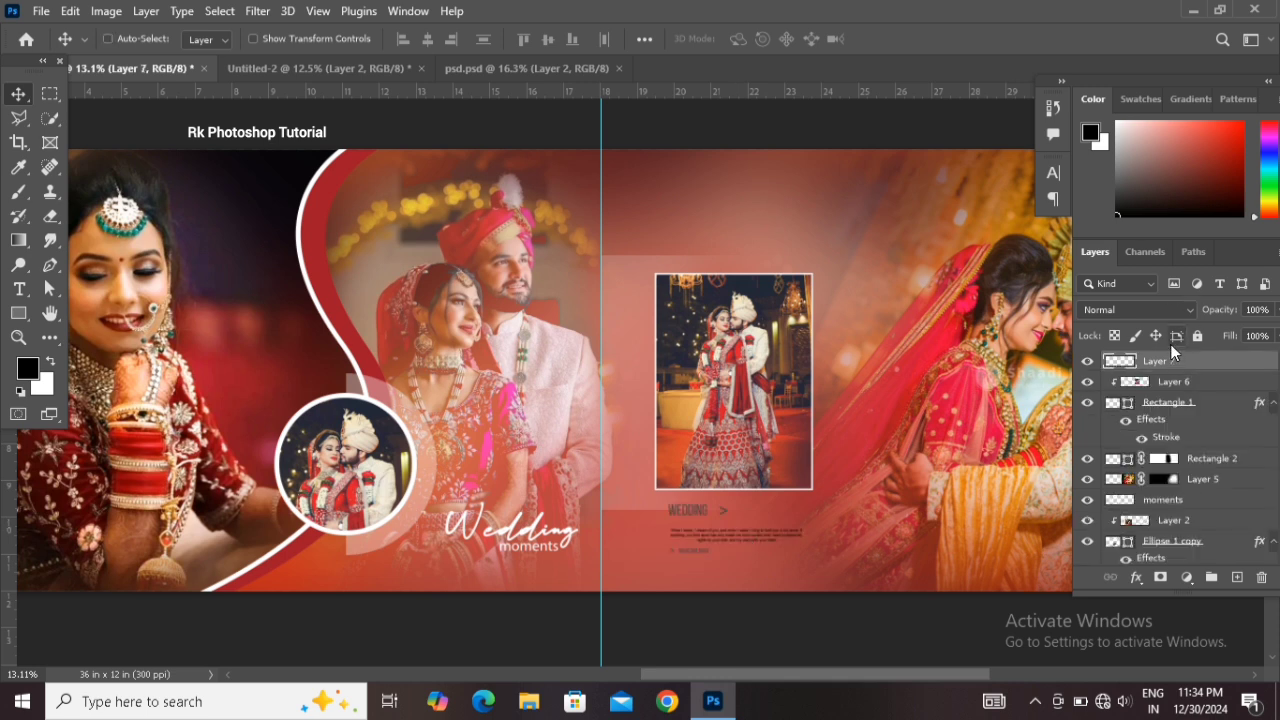
Make the WEDDING text block white with Hue/Saturation lightness +100
key("ctrl+u")
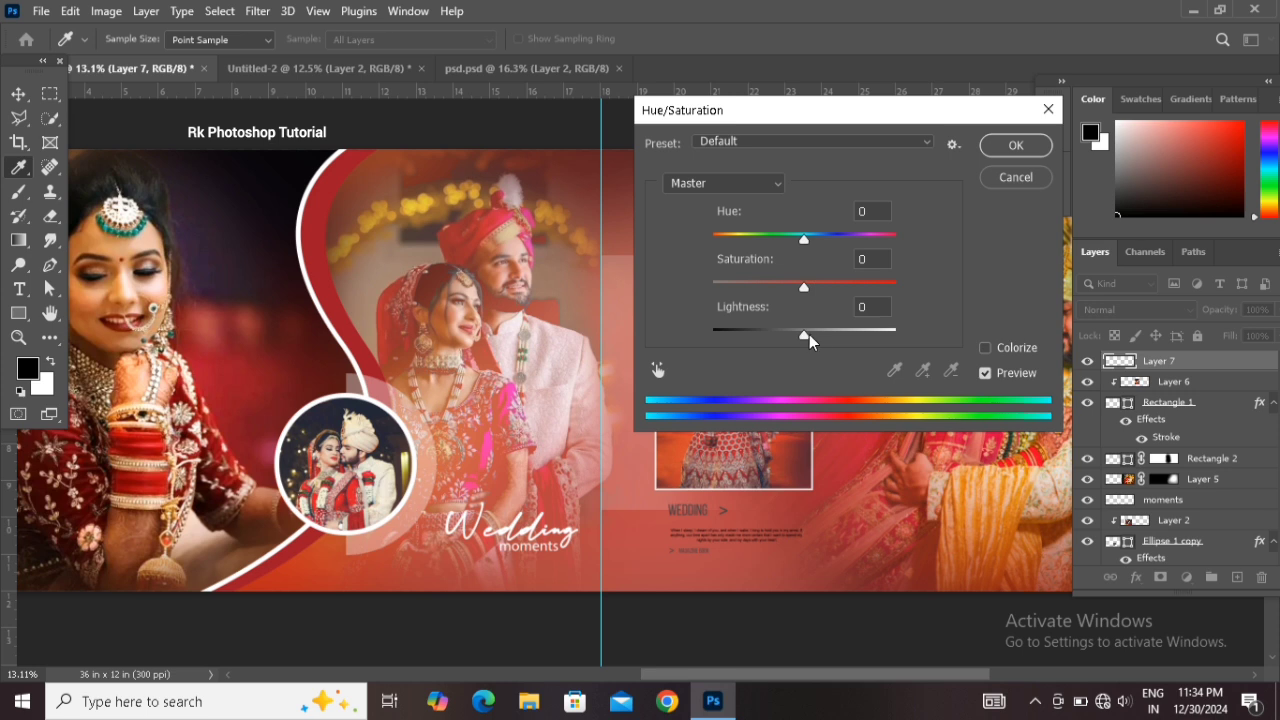
left_click_drag(805, 336, 1005, 336)
left_click(1015, 145)
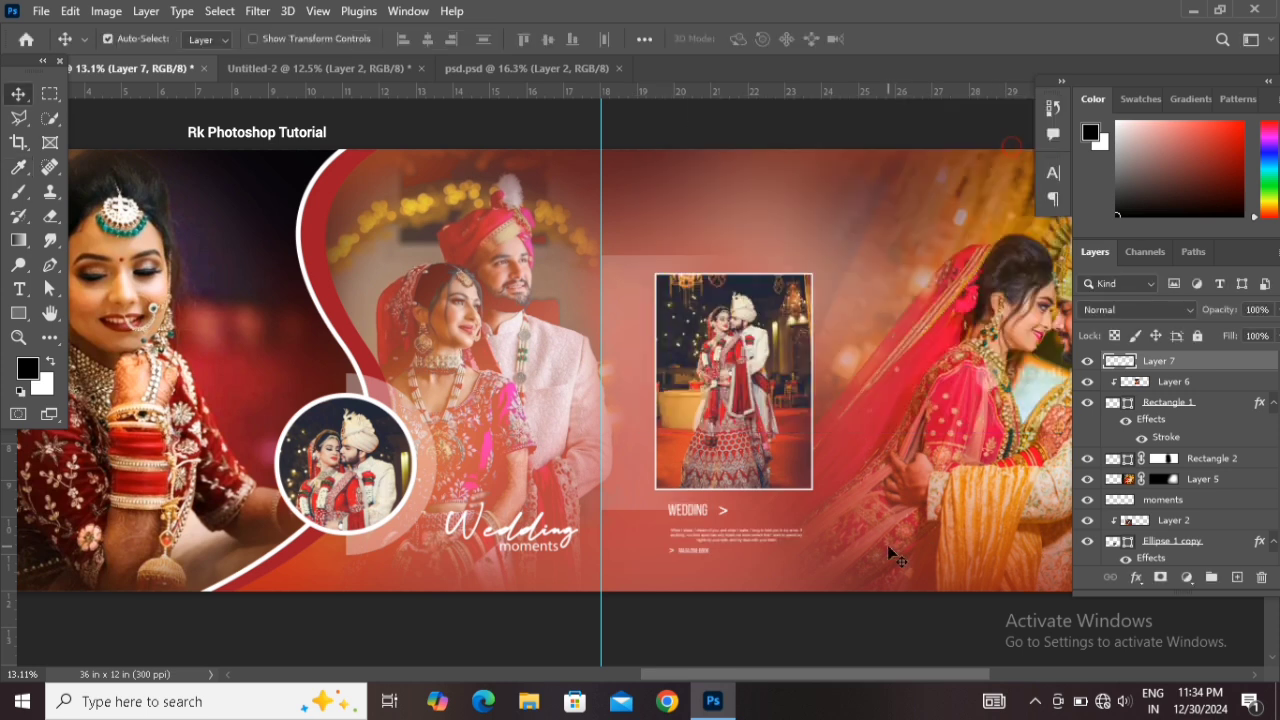
key("ctrl+t")
left_click_drag(744, 515, 741, 505)
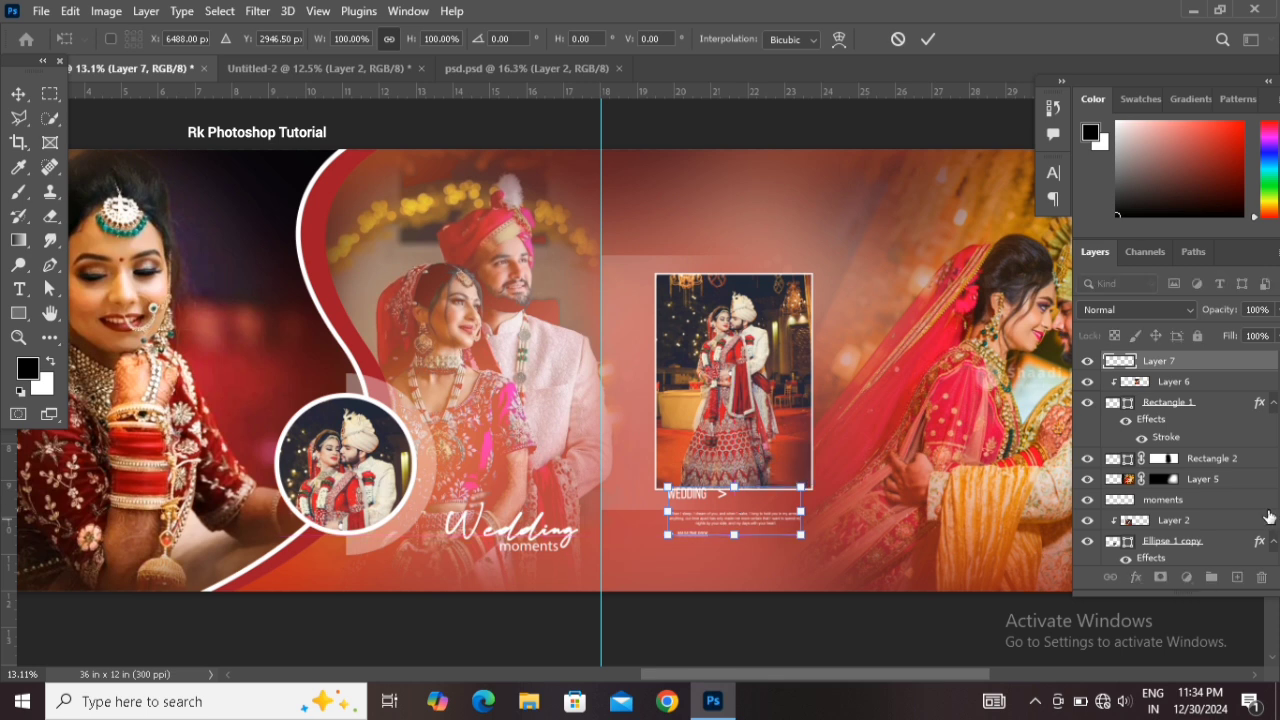
key("Return")
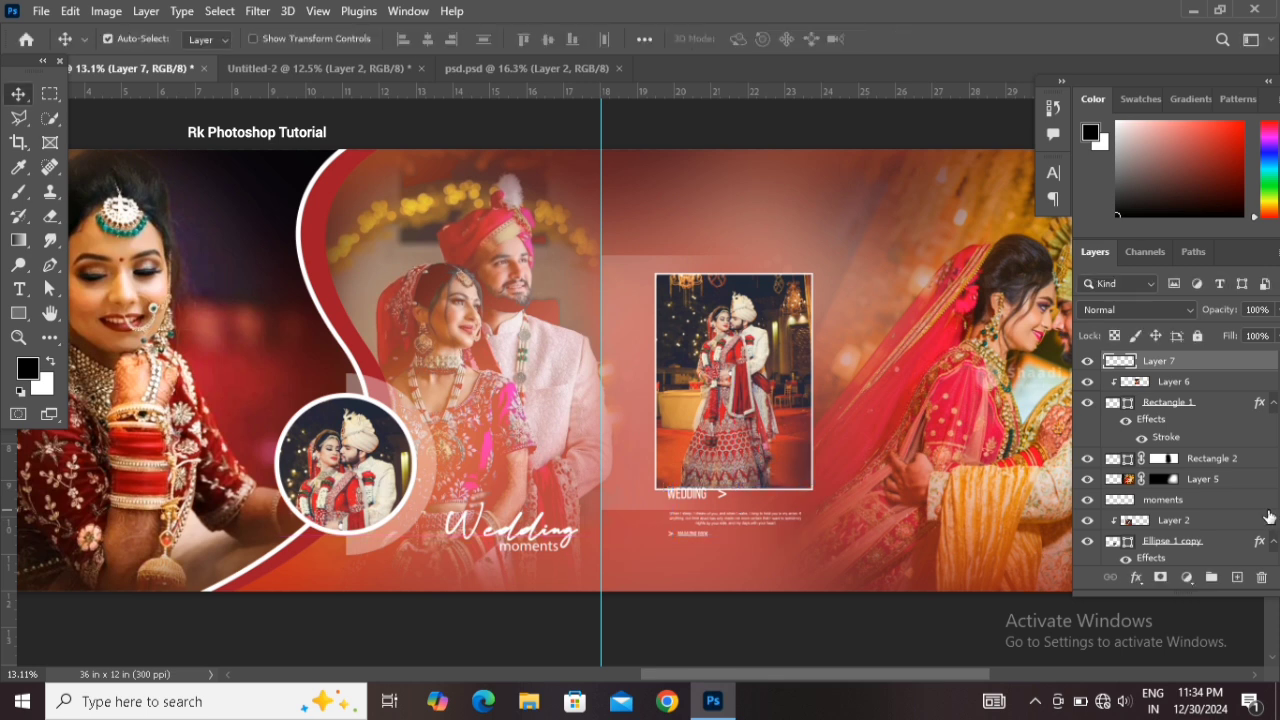
key("ctrl+z")
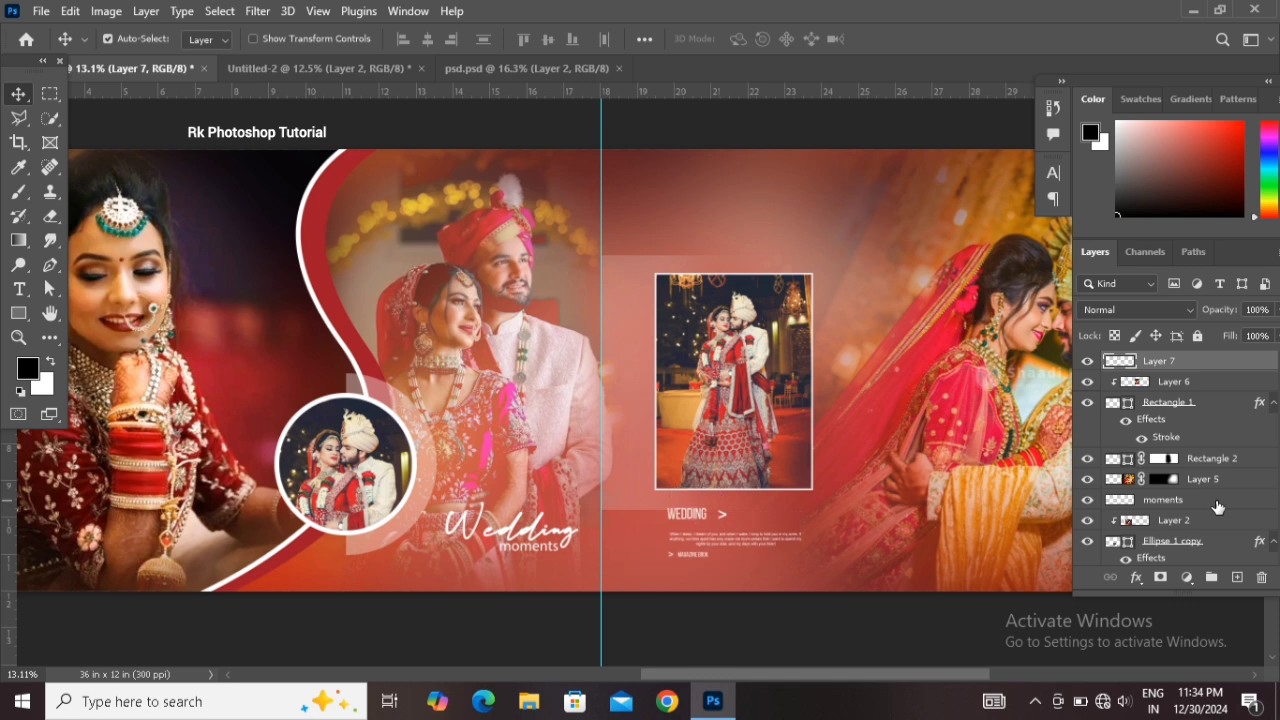
Bring the Sweet moments text from psd.psd into the banner and scale it to about 140% above the framed photo
left_click_drag(849, 406, 700, 440)
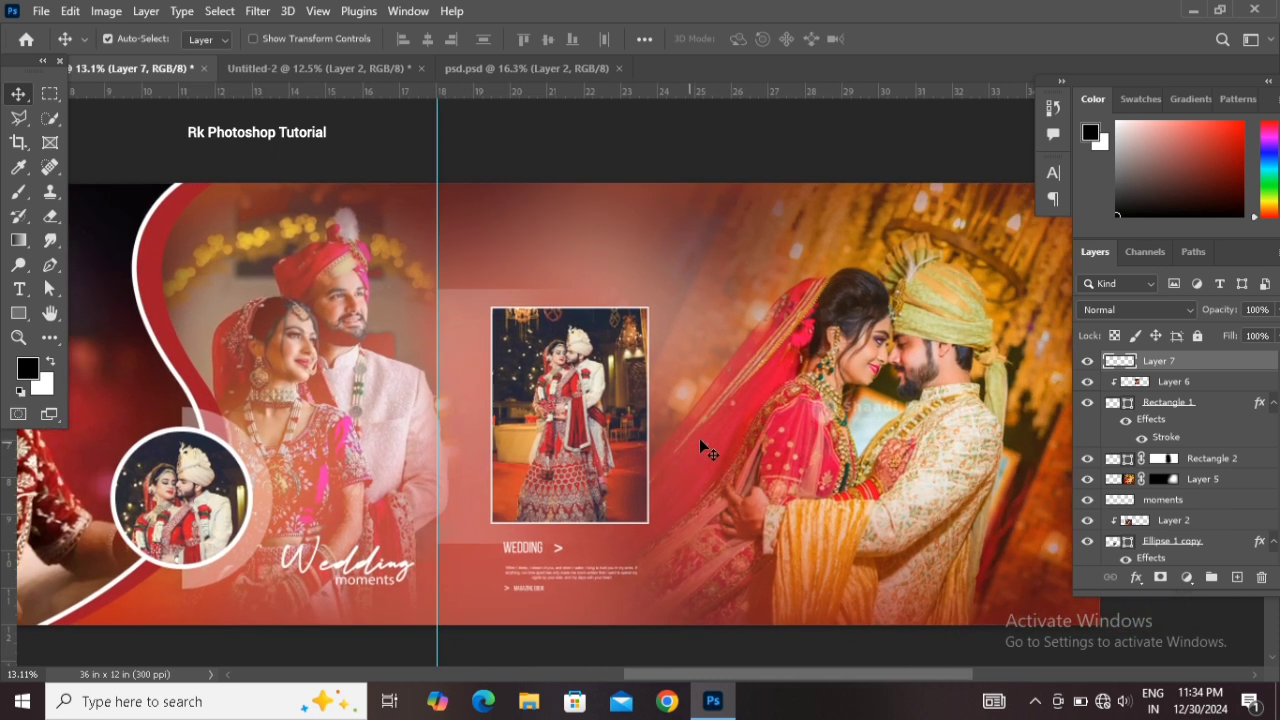
left_click(509, 70)
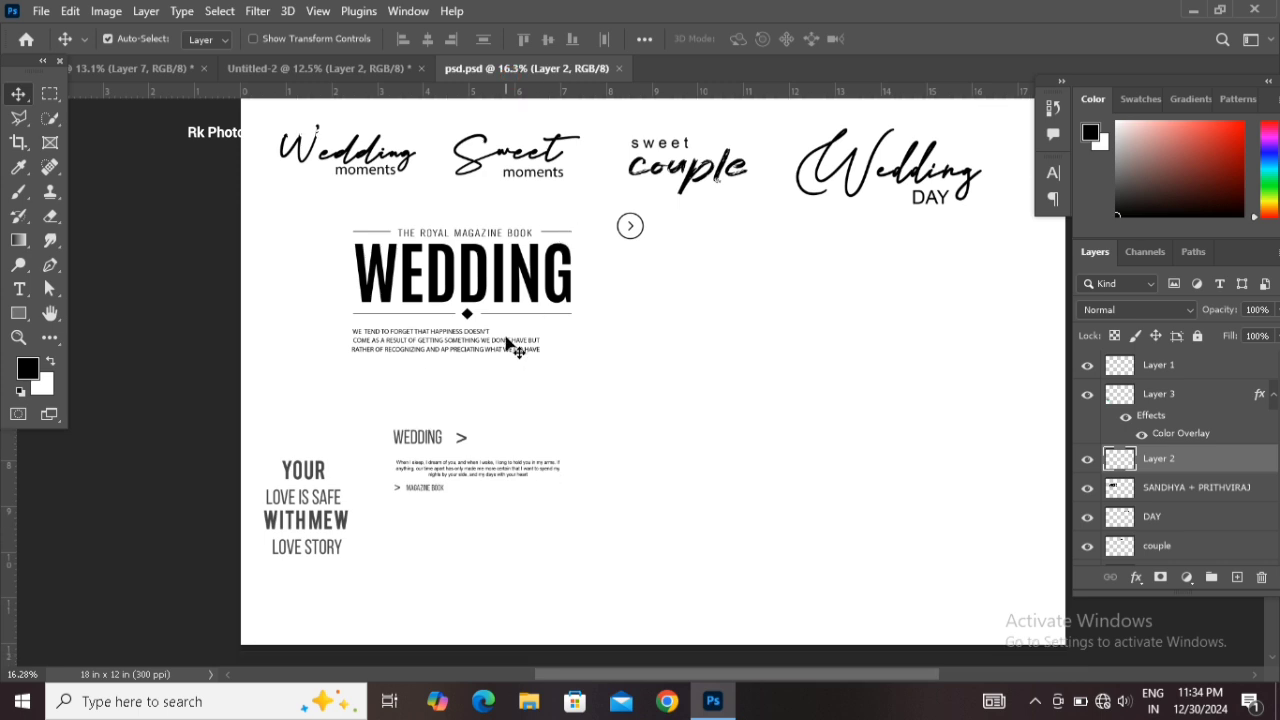
left_click_drag(570, 152, 431, 215)
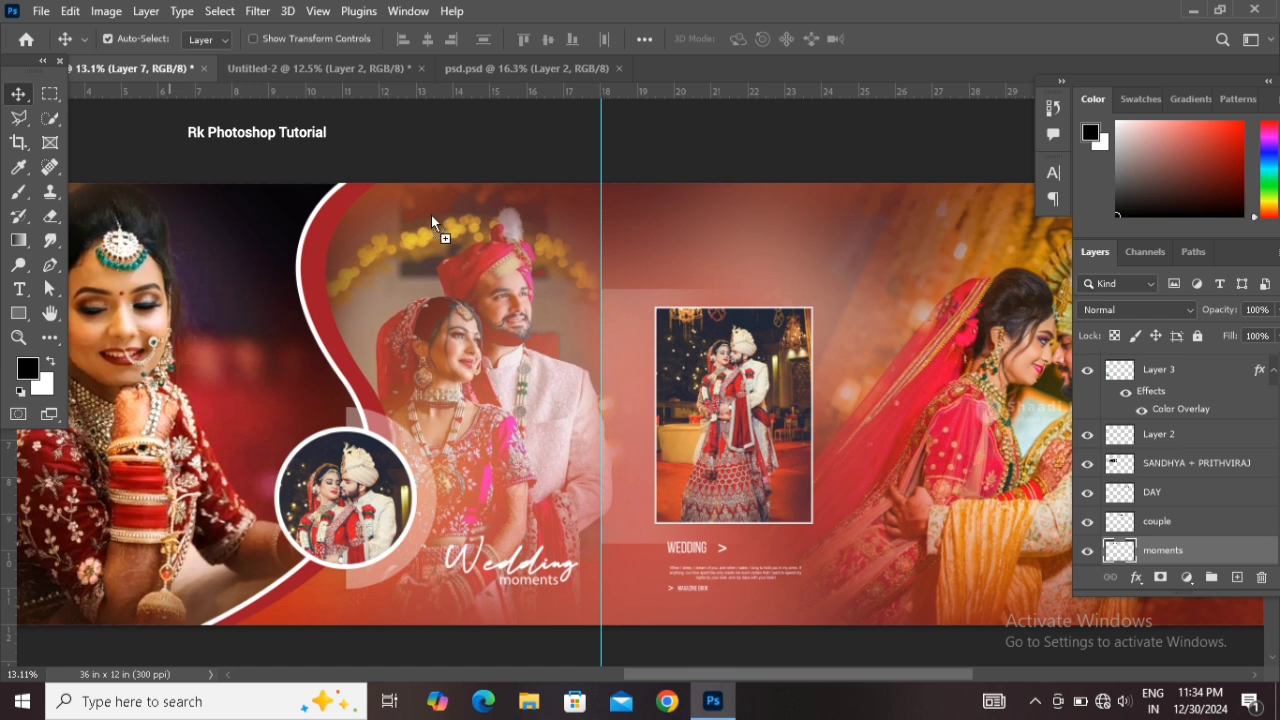
left_click_drag(806, 279, 818, 298)
key("ctrl+t")
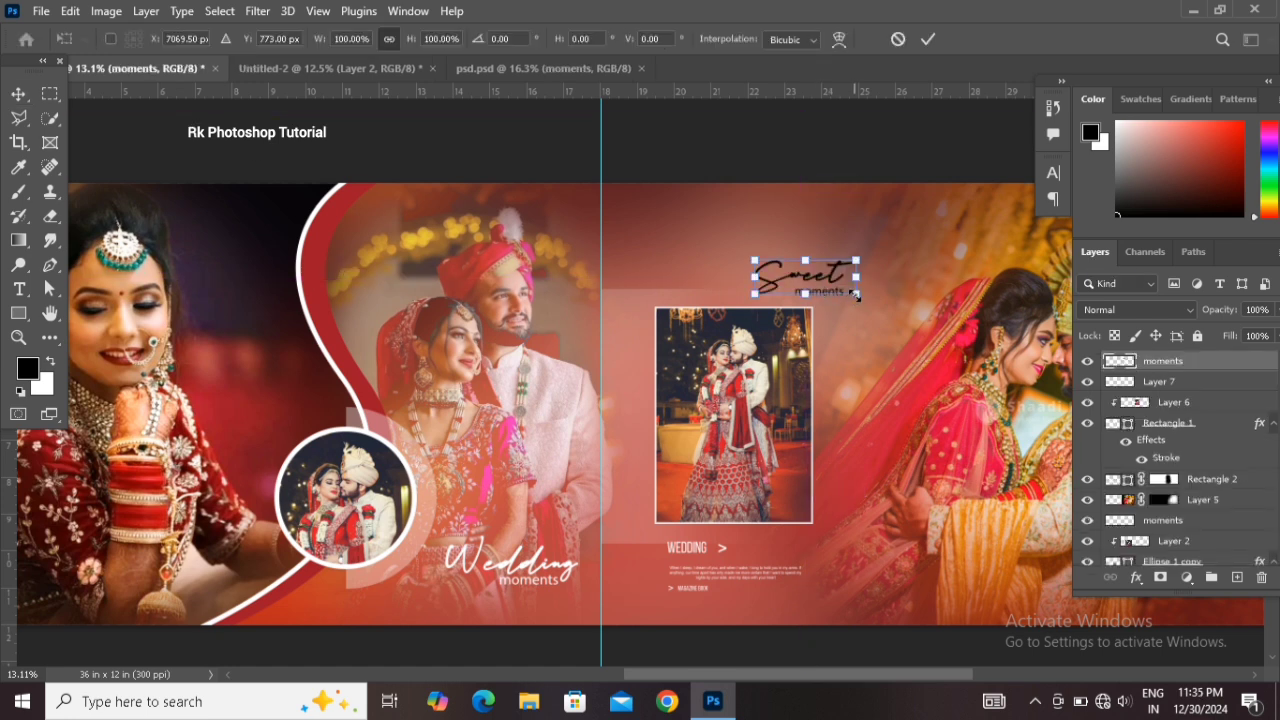
left_click_drag(855, 293, 766, 256)
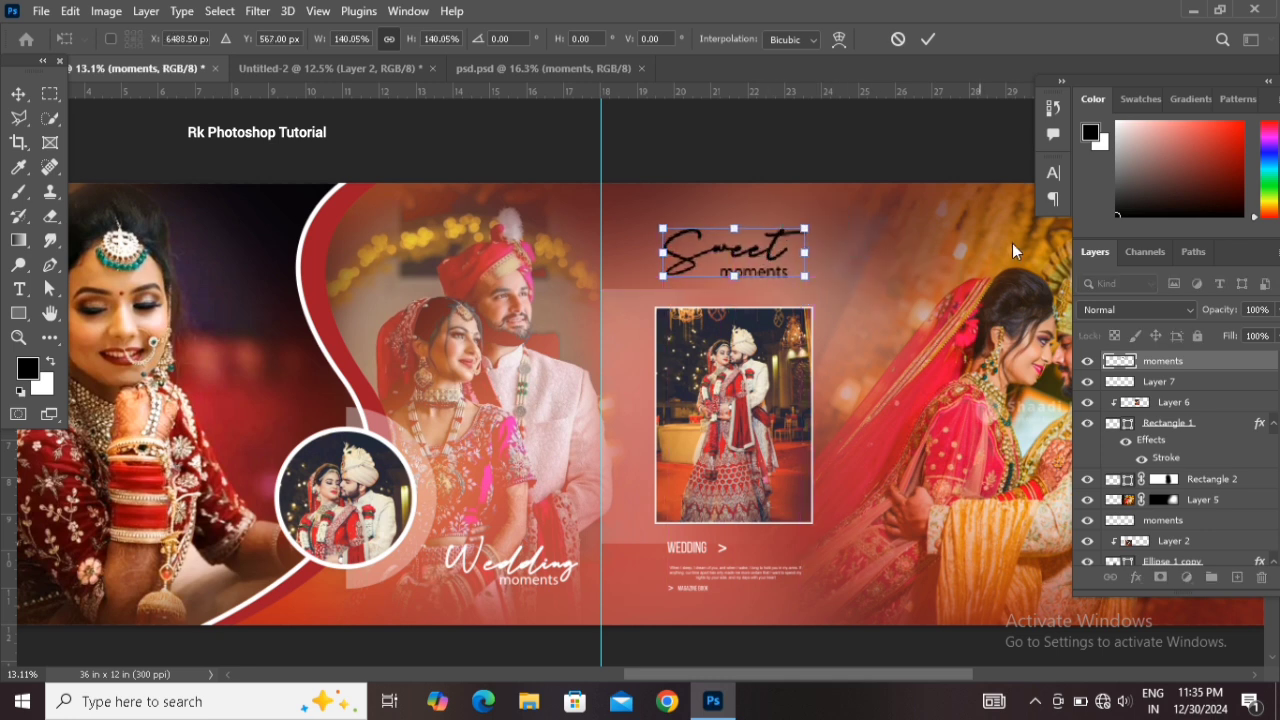
key("Return")
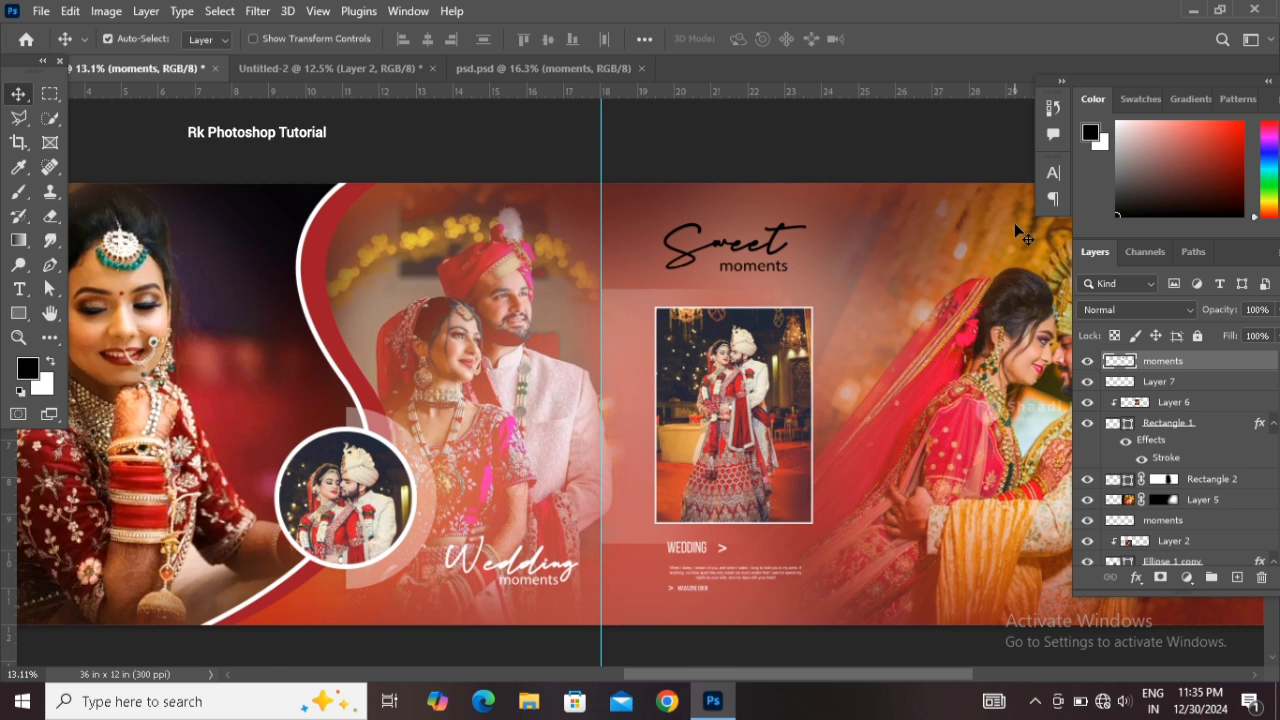
Make the Sweet moments text white with Hue/Saturation lightness at maximum
key("ctrl+u")
left_click_drag(811, 335, 986, 325)
left_click(1005, 151)
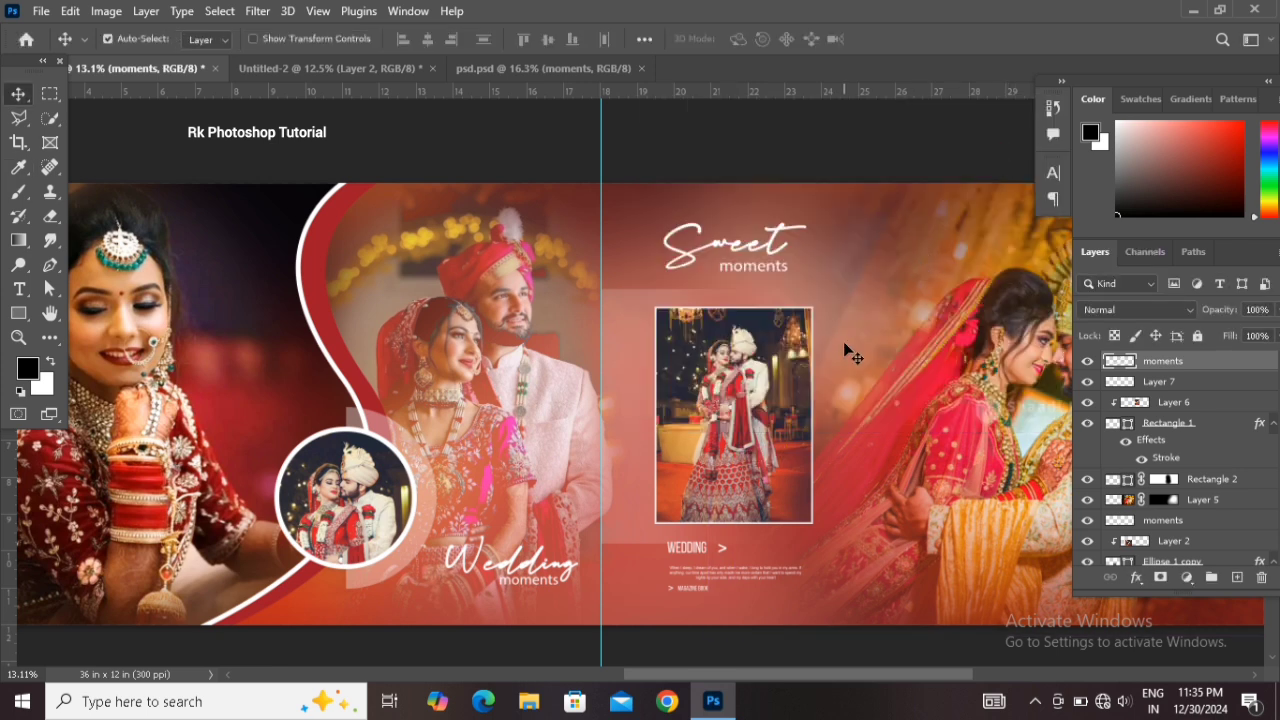
Scale the Sweet moments text down slightly above the framed photo
left_click_drag(851, 346, 644, 329)
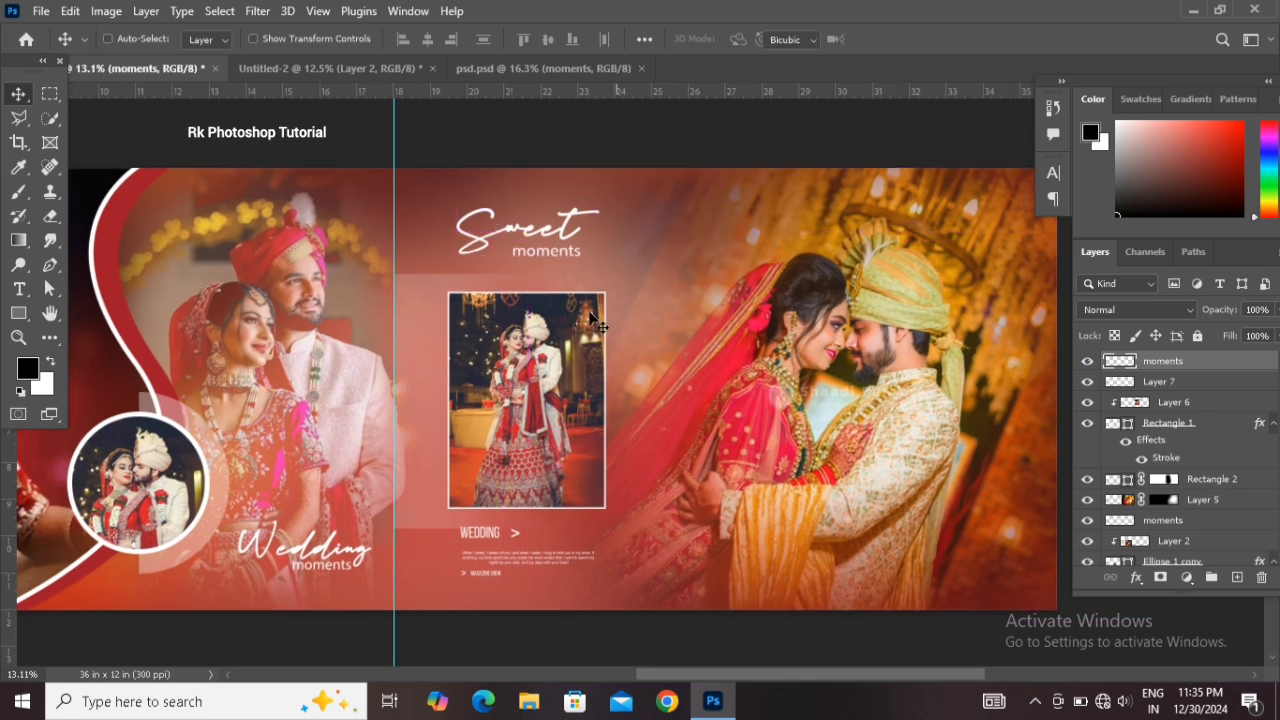
key("ctrl+t")
left_click_drag(596, 258, 584, 253)
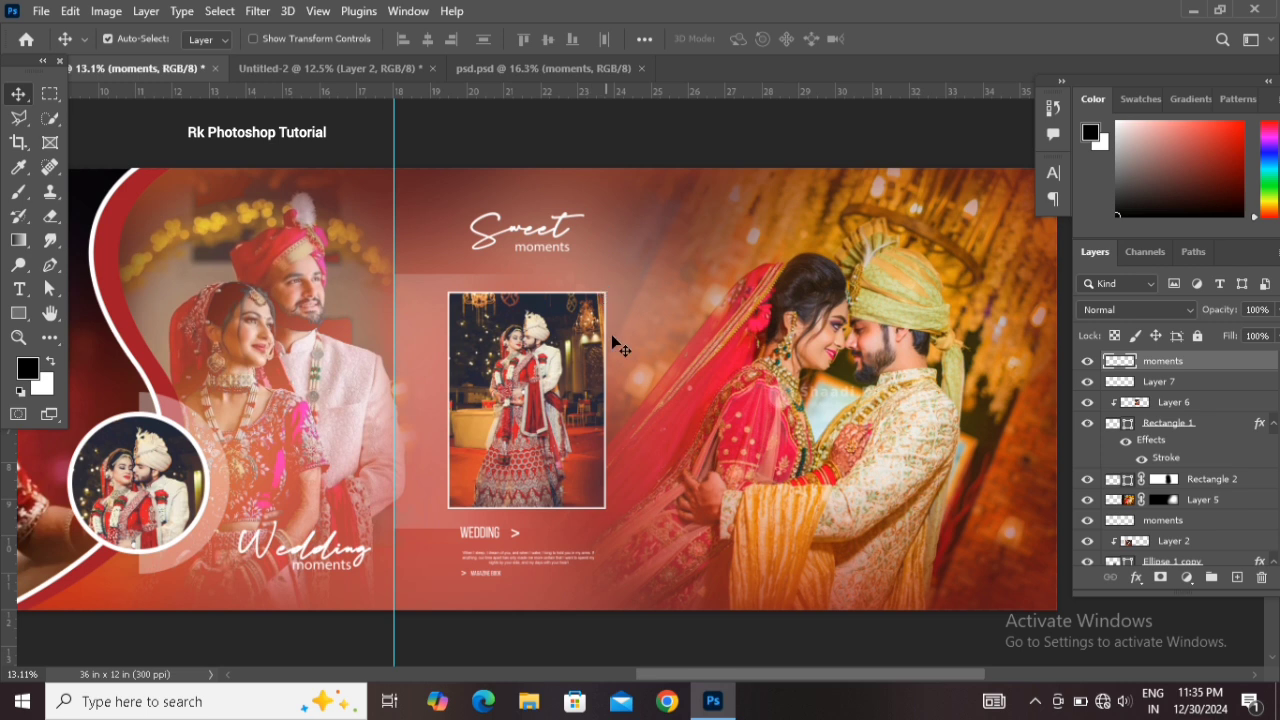
left_click_drag(473, 385, 491, 378)
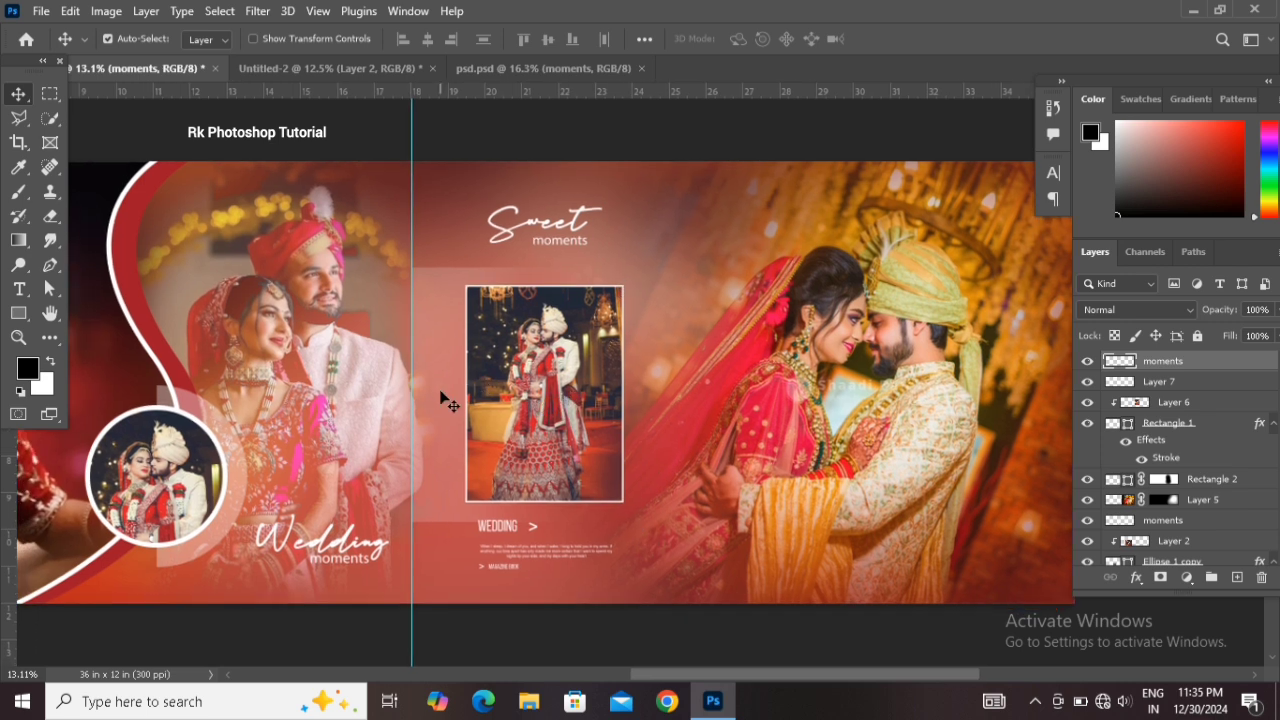
Bring the circled arrow icon from psd.psd into the banner and make it white with Hue/Saturation lightness
left_click(492, 68)
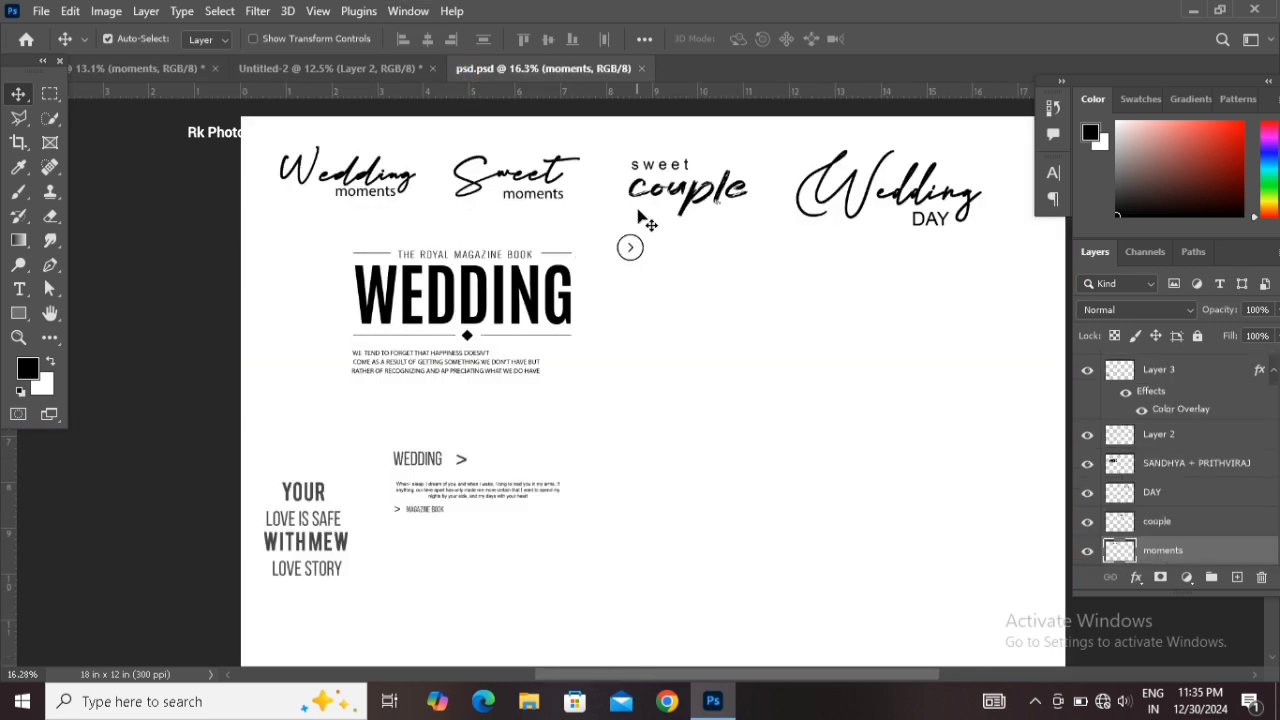
left_click_drag(630, 250, 199, 88)
left_click_drag(625, 389, 634, 382)
key("ctrl+u")
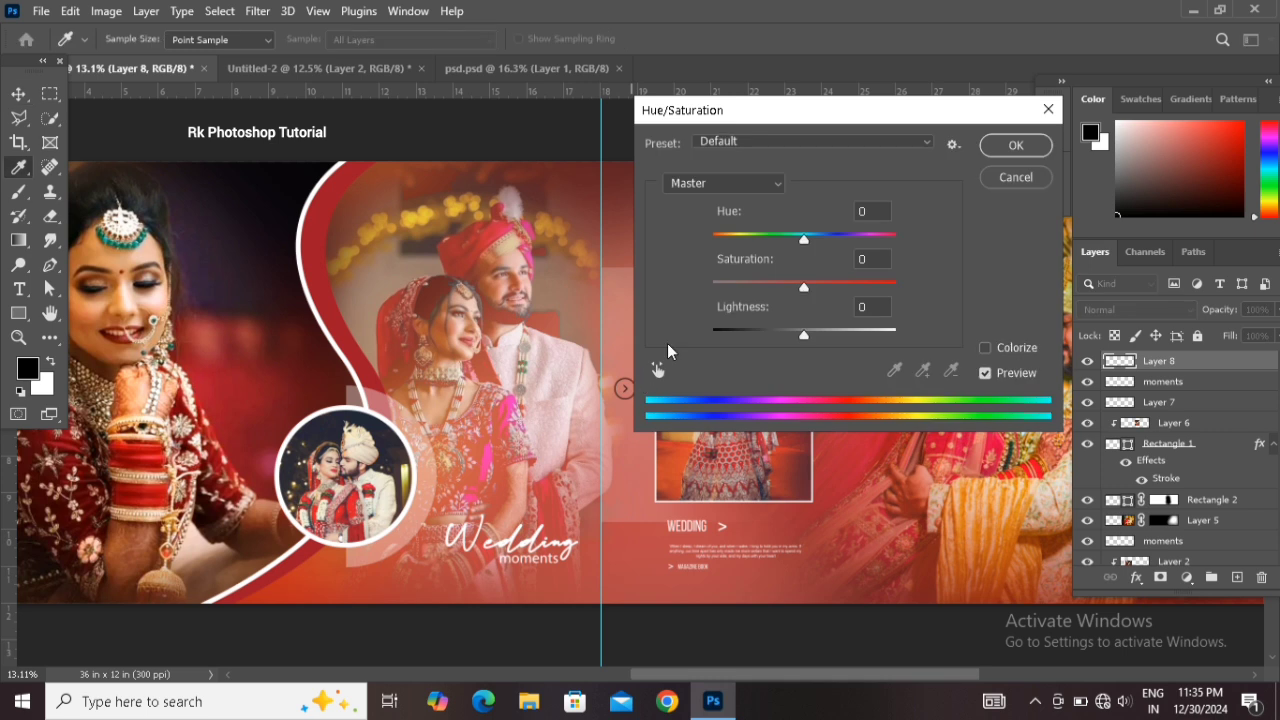
left_click_drag(805, 333, 985, 329)
left_click(1012, 146)
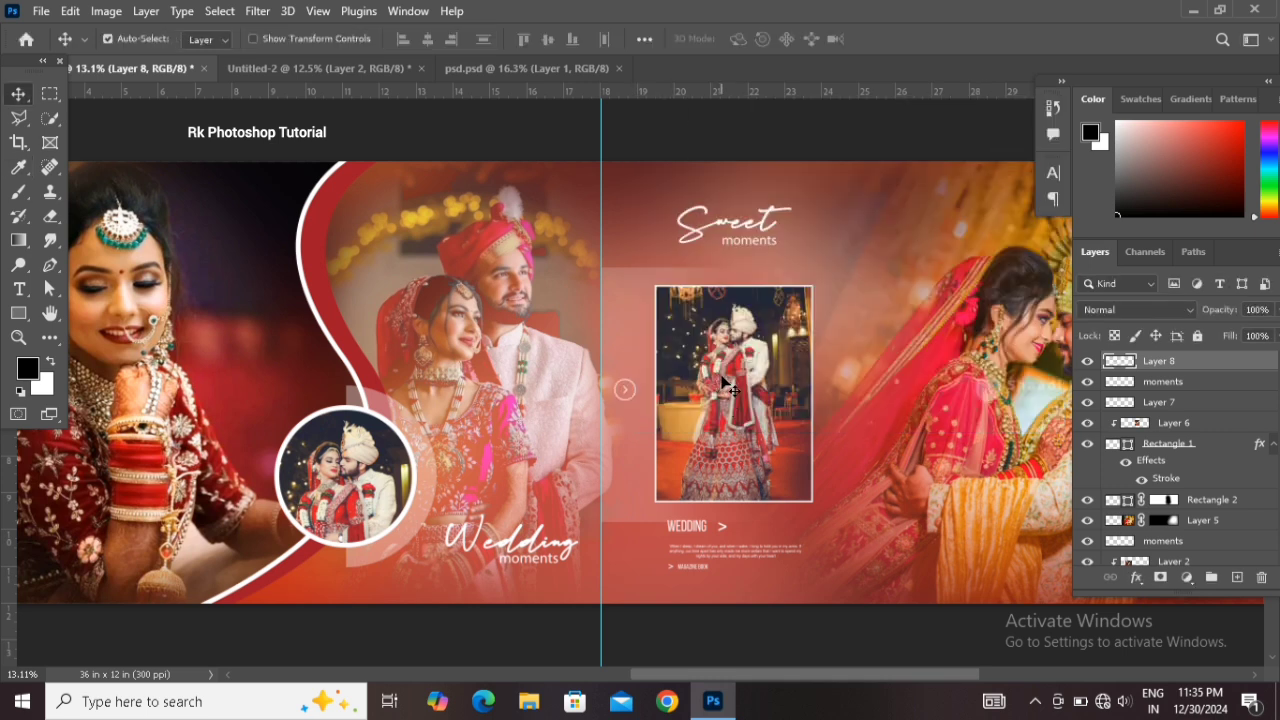
Nudge the arrow icon to the right so it sits beside the framed photo's edge
key("shift+Right")
key("shift+Right")
key("shift+Right")
key("shift+Right")
key("ctrl+t")
left_click_drag(641, 402, 642, 404)
key("Return")
Apply another Hue/Saturation lightness increase to the arrow icon
left_click_drag(758, 673, 770, 674)
key("ctrl+u")
left_click_drag(803, 332, 895, 334)
left_click(1013, 146)
key("v")
scroll(456, 407, "left", 5)
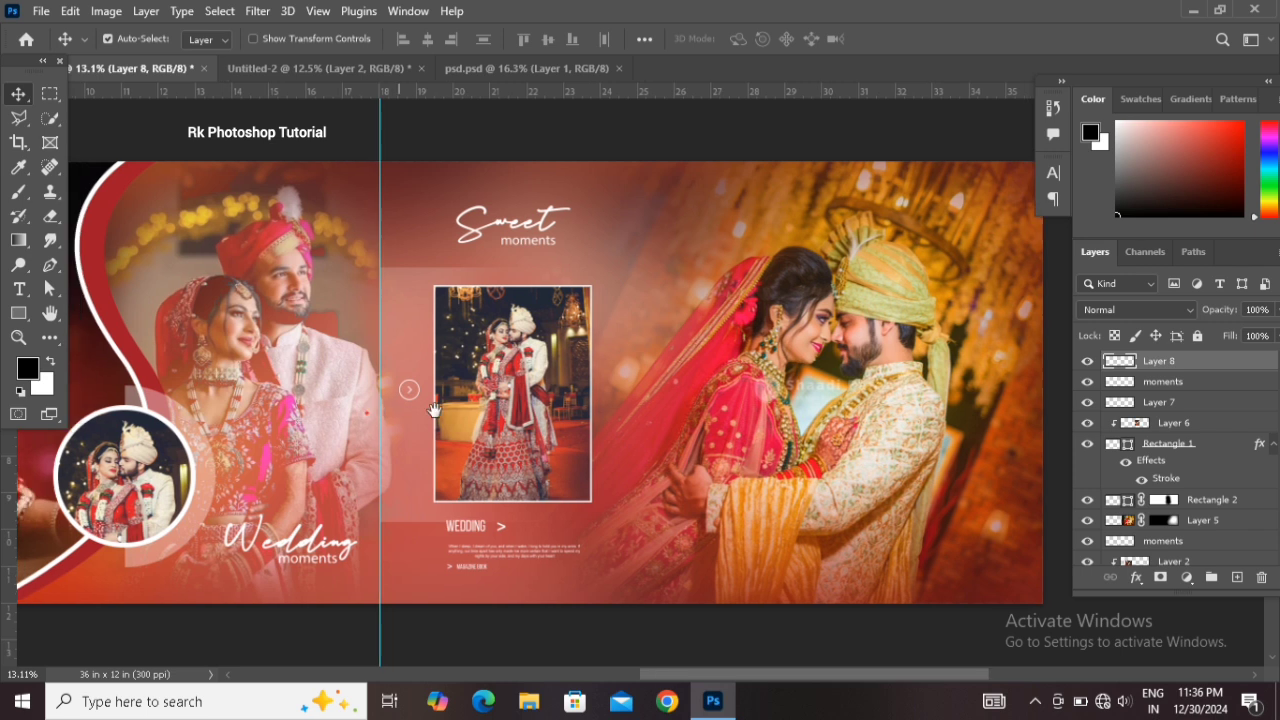
Delete the circle inset's photo and clip a new couple photo from Untitled-2 into the circle
left_click(463, 455)
key("Delete")
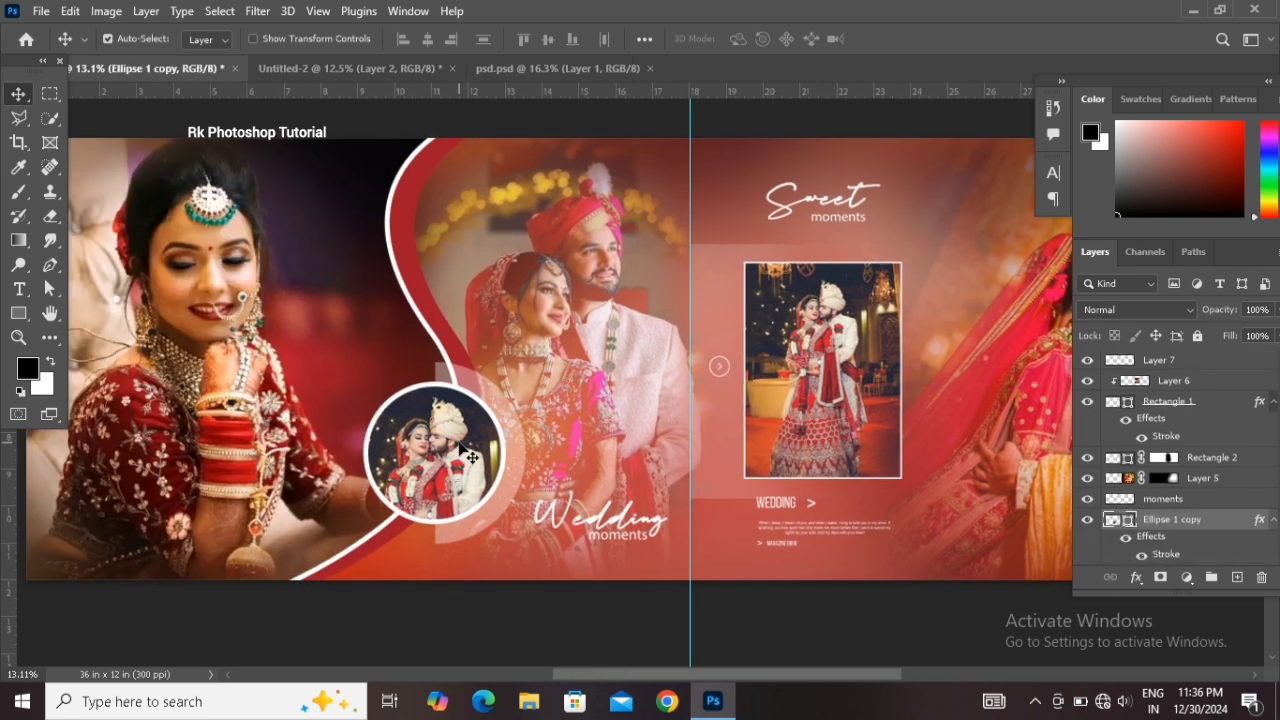
left_click(381, 68)
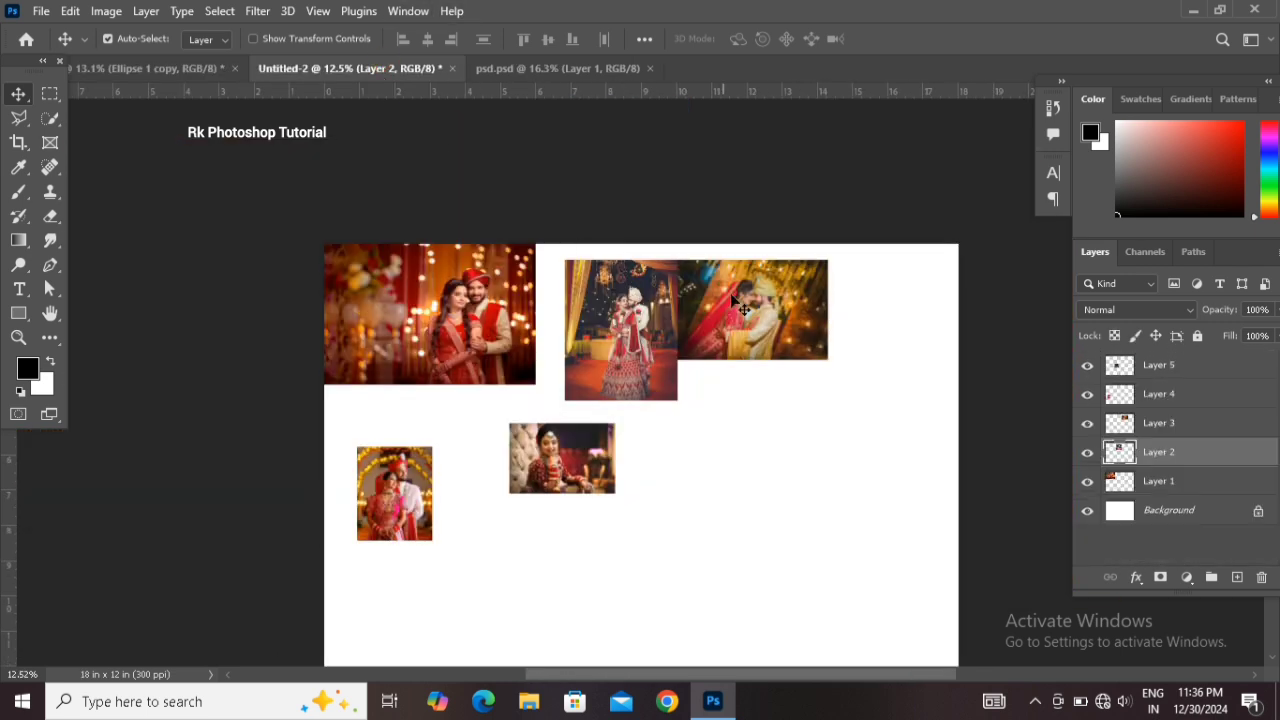
left_click_drag(453, 315, 404, 469)
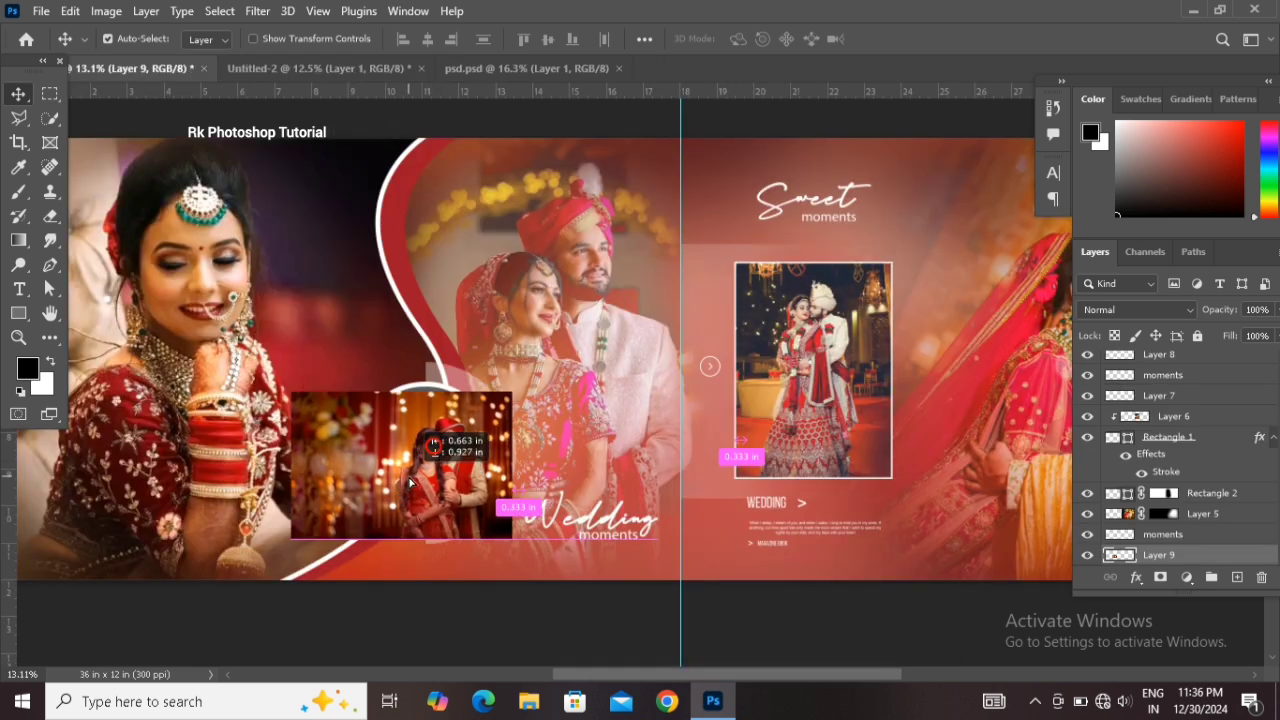
scroll(1170, 452, "down", 1)
right_click(1203, 512)
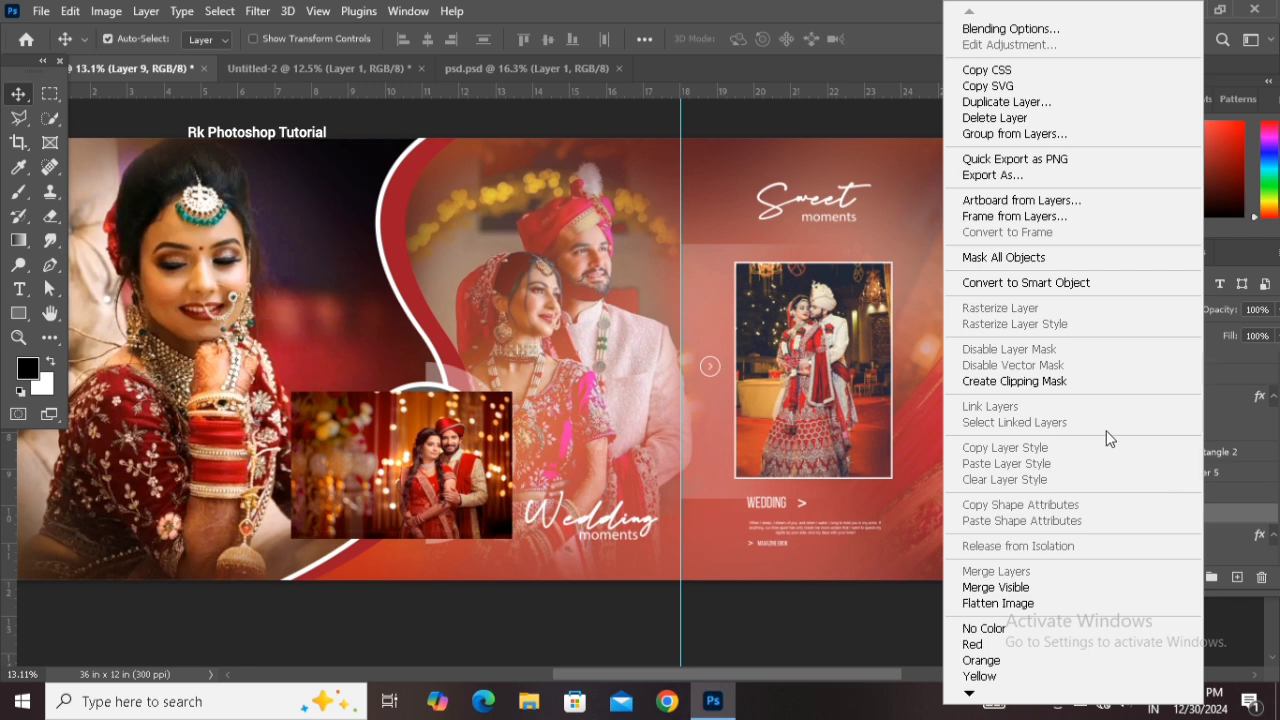
left_click(1078, 378)
left_click_drag(455, 464, 436, 458)
Scale the new circle photo to about 100.4% and reposition it inside the circle
key("ctrl+t")
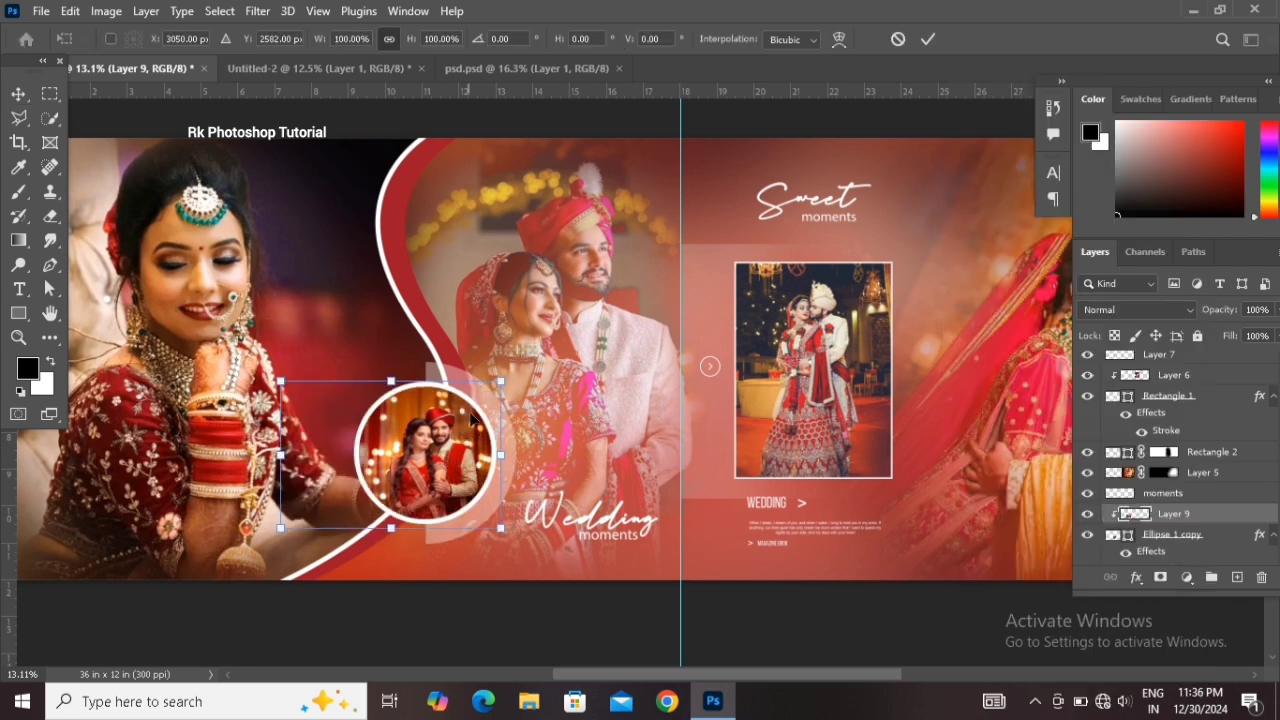
left_click_drag(500, 382, 503, 370)
left_click_drag(436, 484, 438, 474)
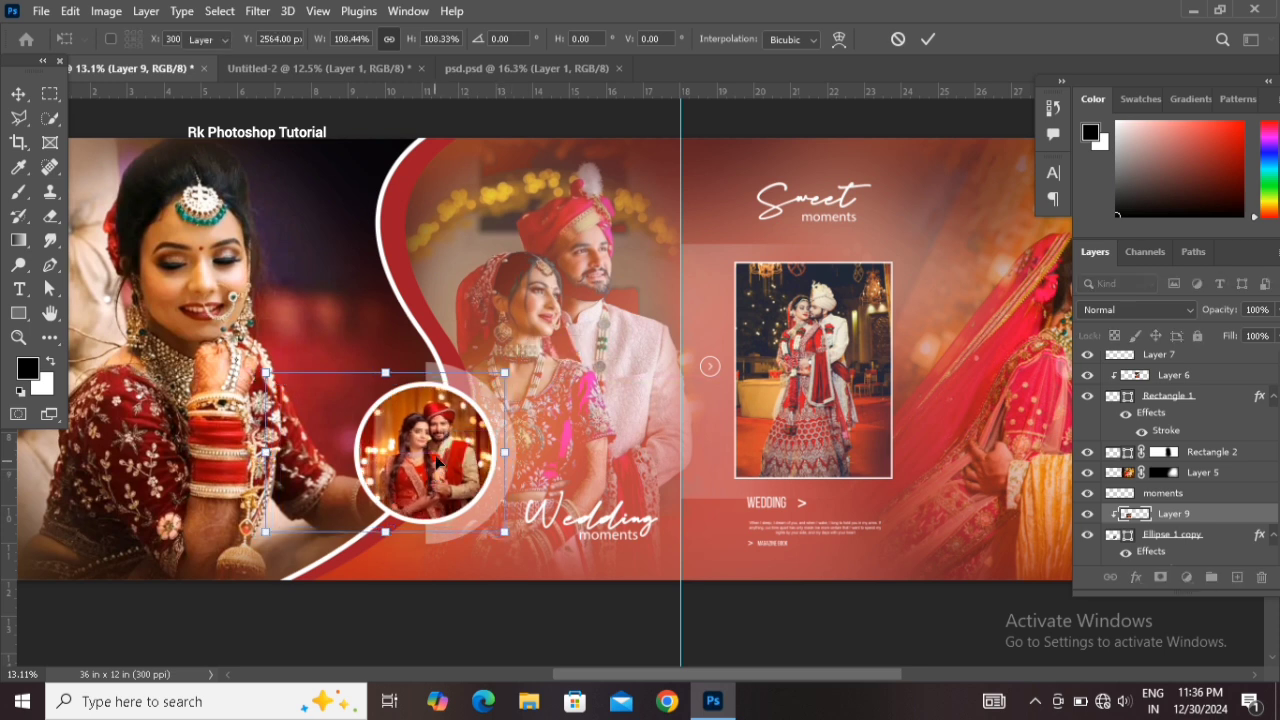
key("Return")
Adjust the background photo with Hue/Saturation: hue -7, saturation +17, lightness -29
scroll(445, 465, "down", 3)
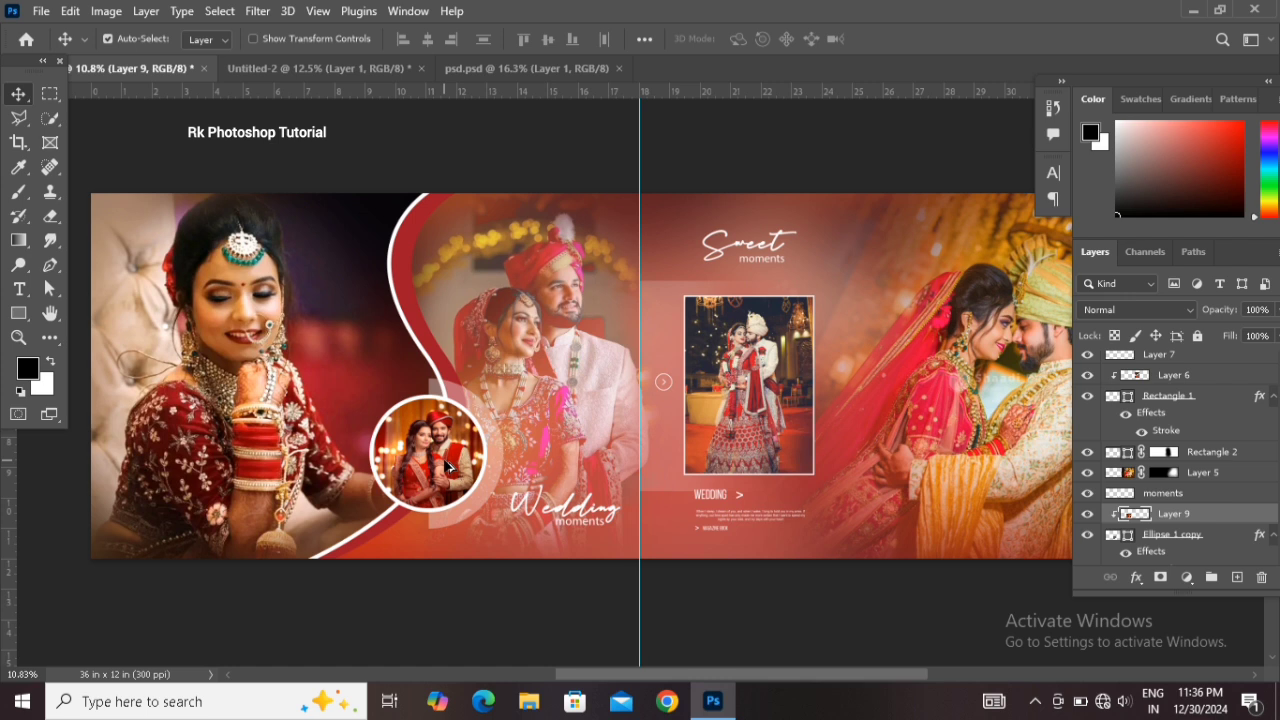
scroll(449, 465, "up", 1)
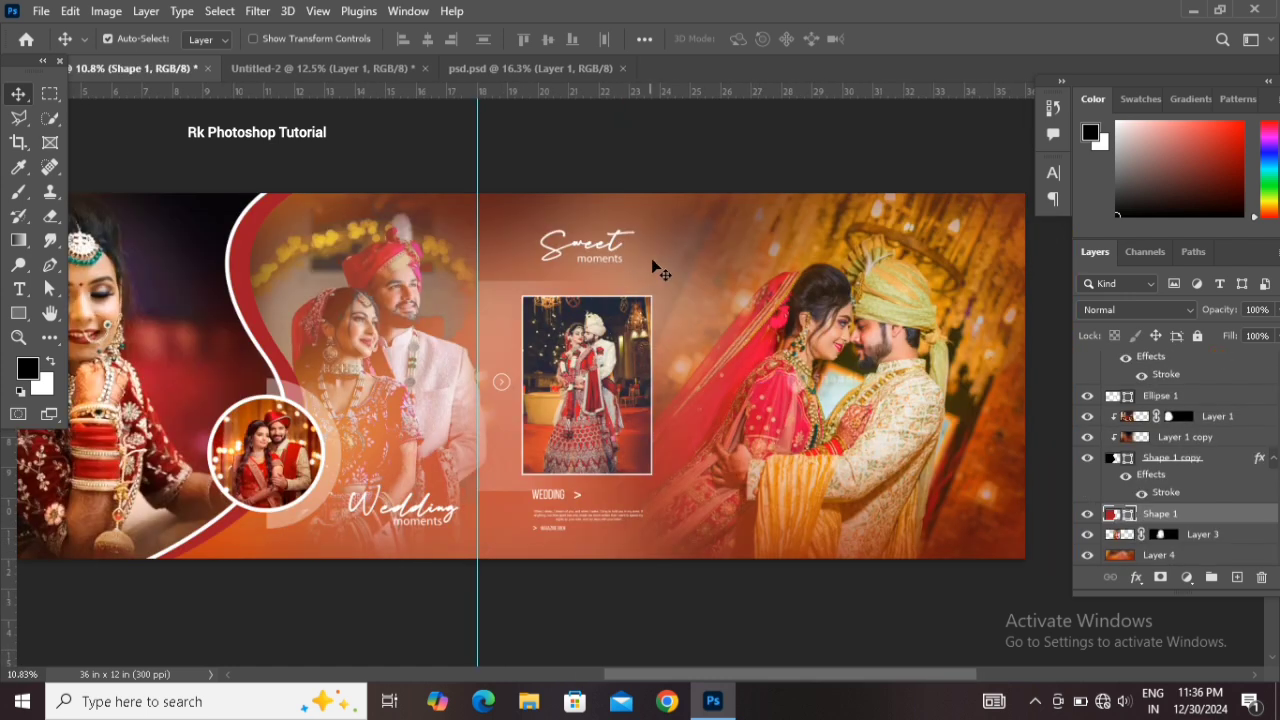
left_click(514, 555)
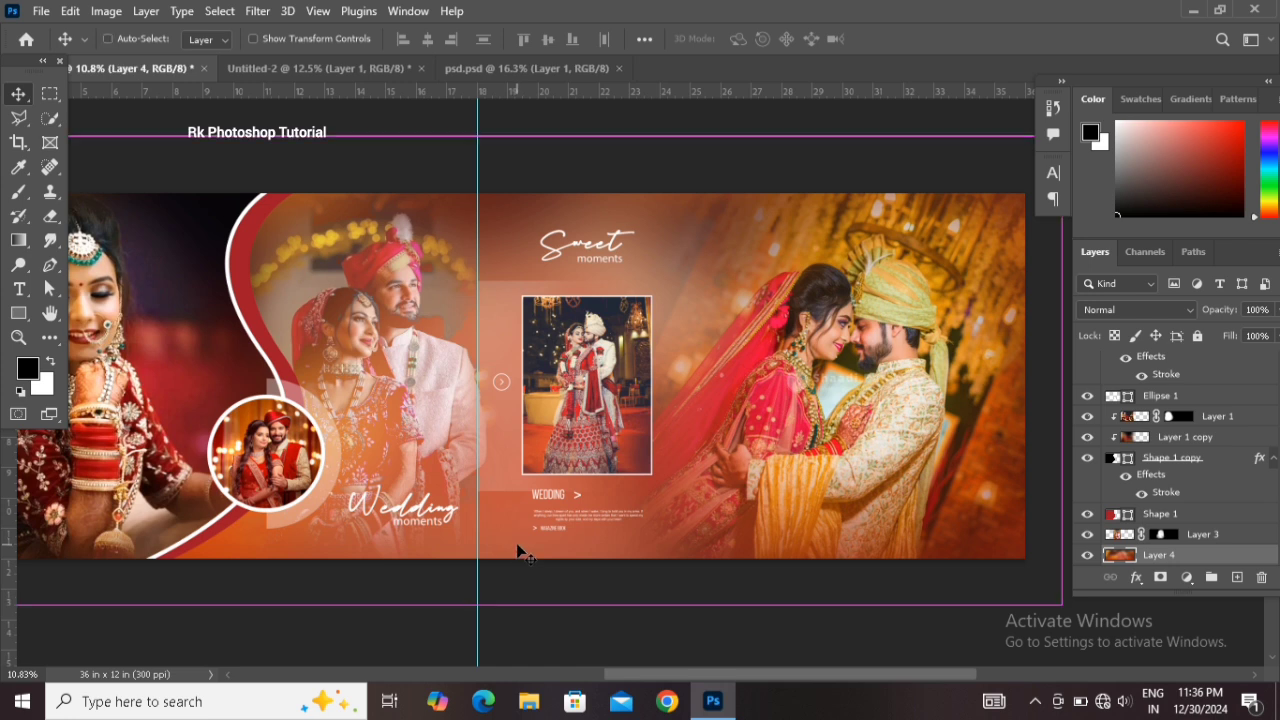
key("ctrl+u")
left_click_drag(589, 278, 604, 277)
mouse_move(590, 231)
left_mouse_down()
mouse_move(604, 232)
mouse_move(543, 227)
mouse_move(582, 233)
left_mouse_up()
left_click_drag(577, 326, 562, 320)
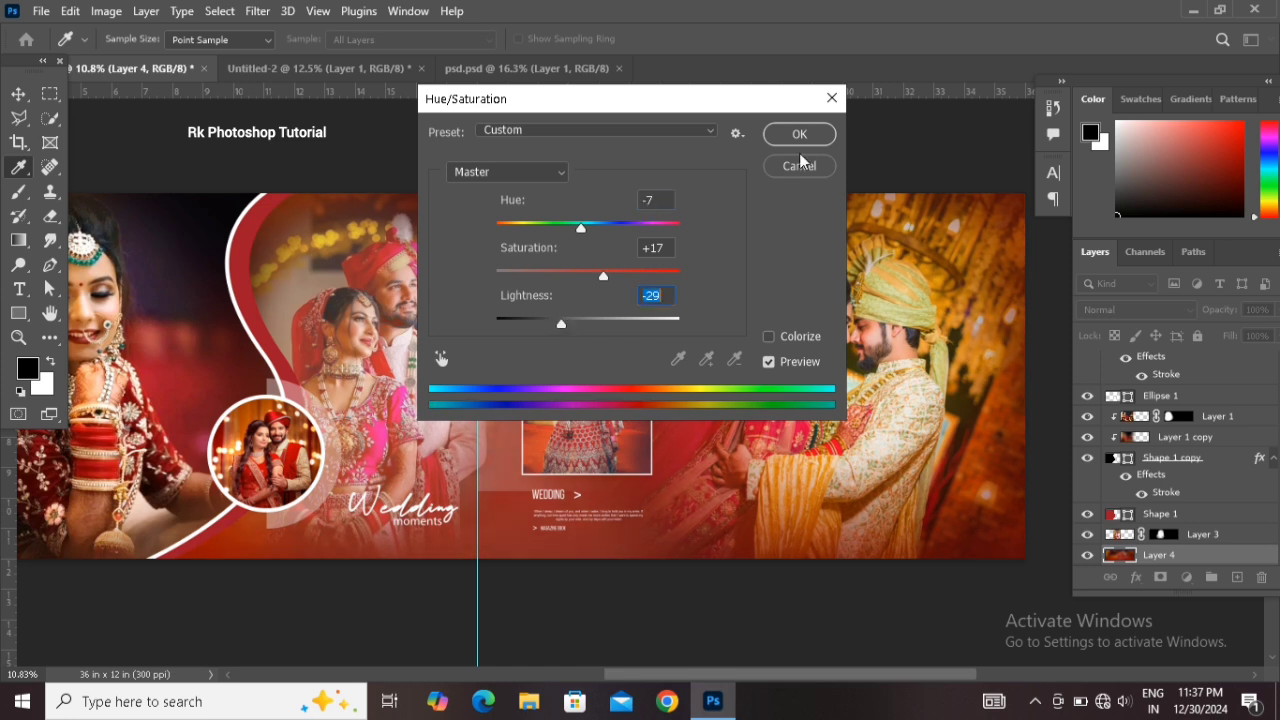
left_click(800, 134)
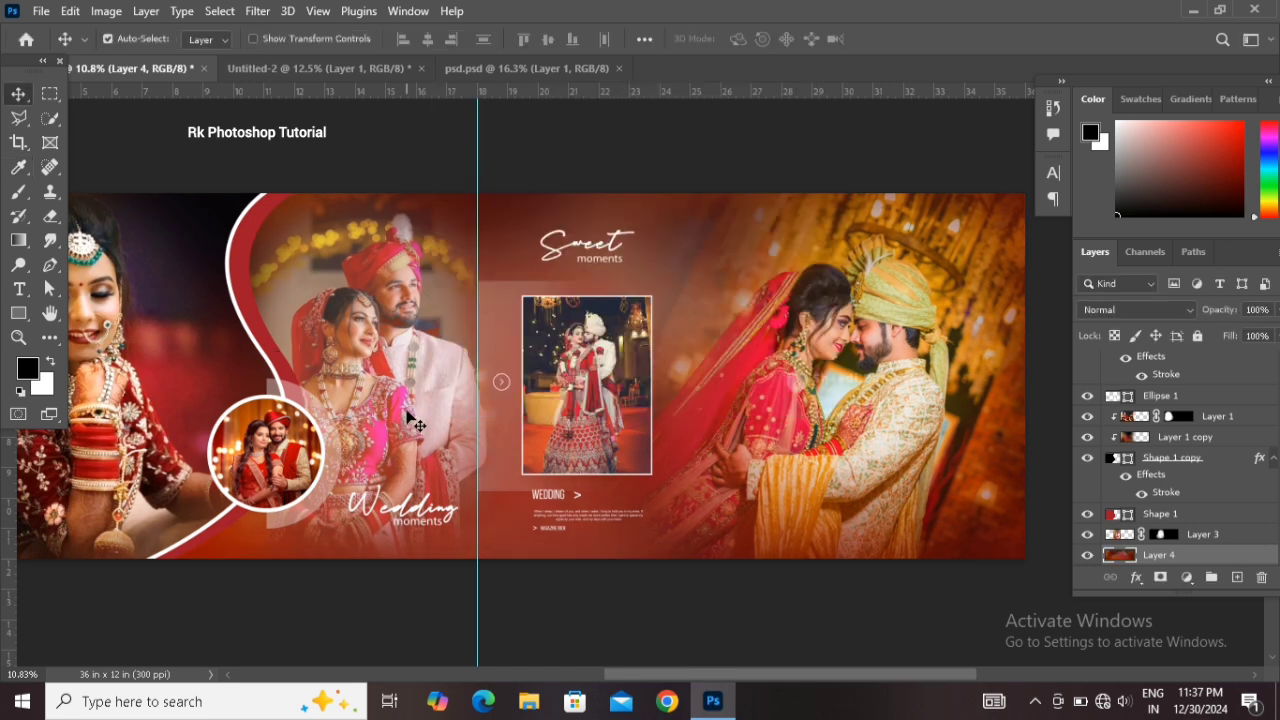
left_click_drag(401, 408, 486, 403)
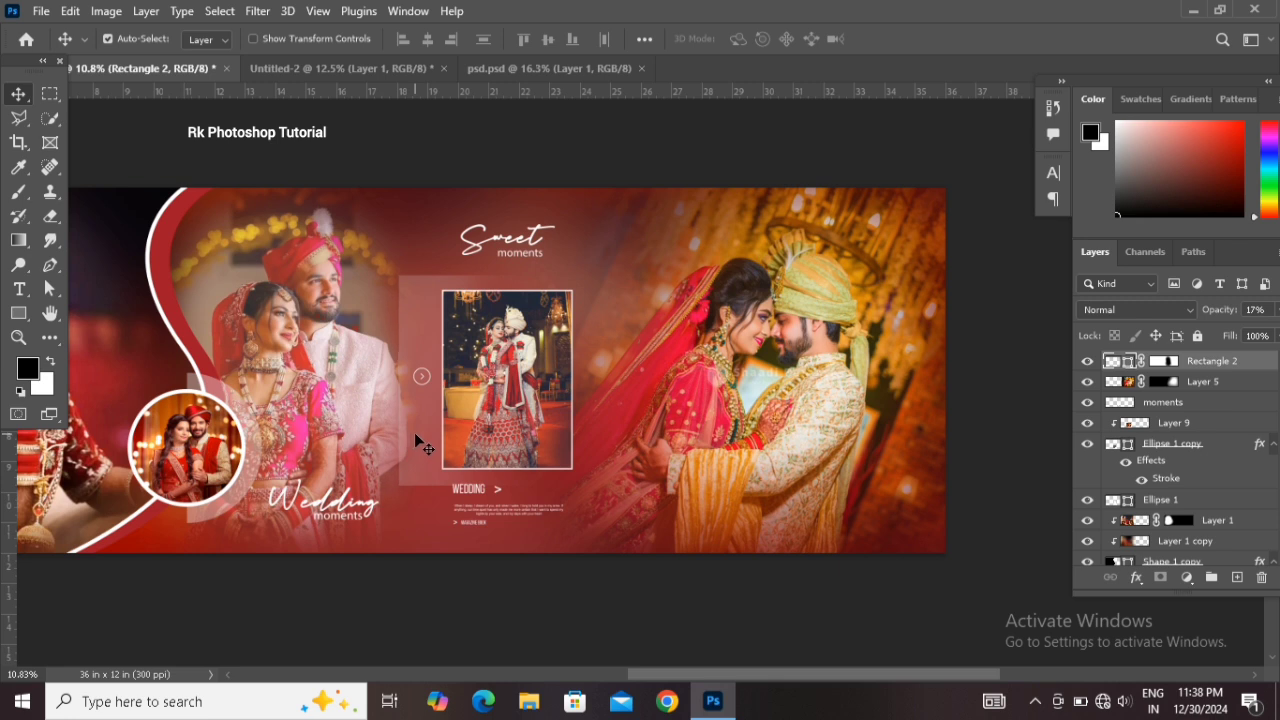
mouse_move(838, 671)
left_mouse_down()
mouse_move(765, 675)
mouse_move(819, 676)
left_mouse_up()
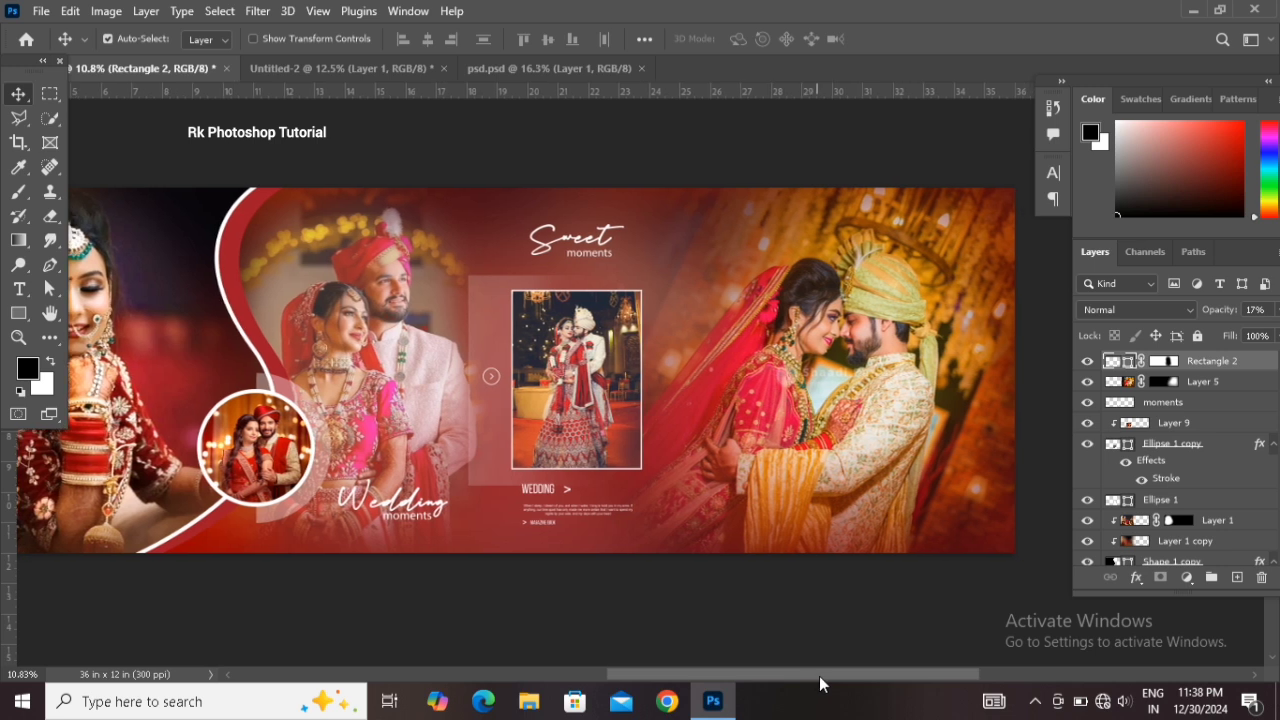
scroll(754, 423, "down", 1)
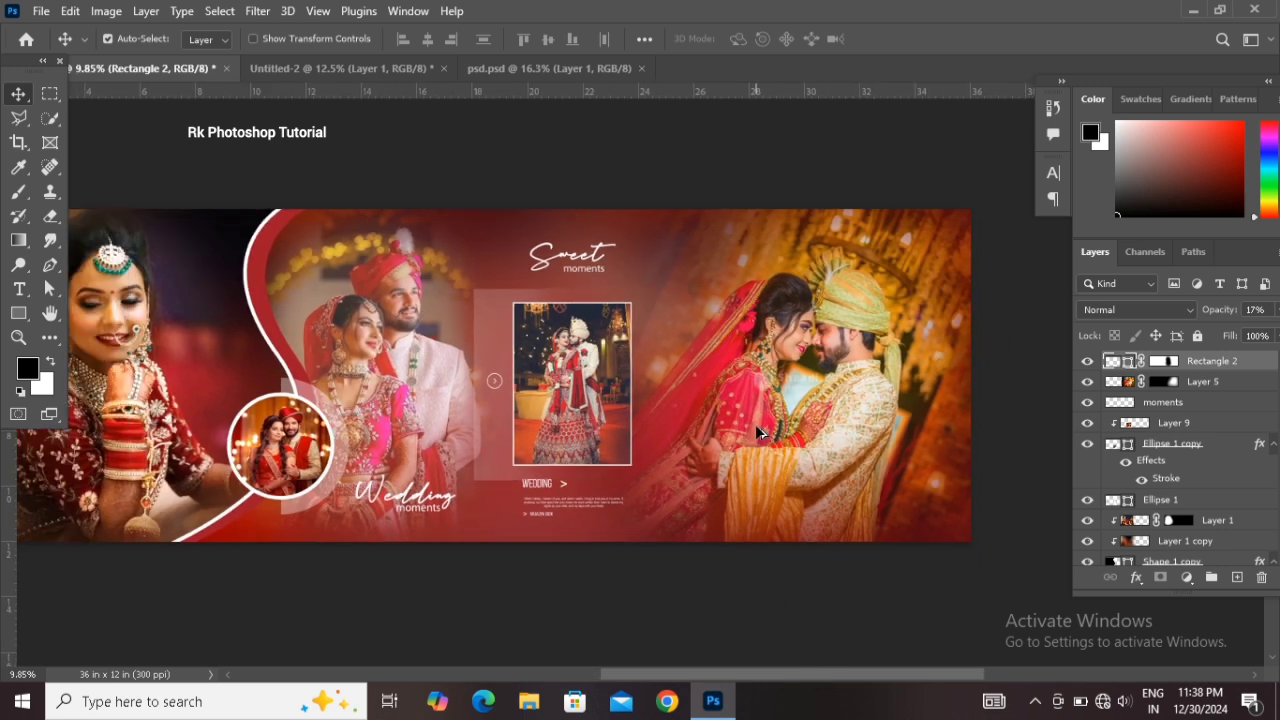
left_click_drag(796, 677, 770, 679)
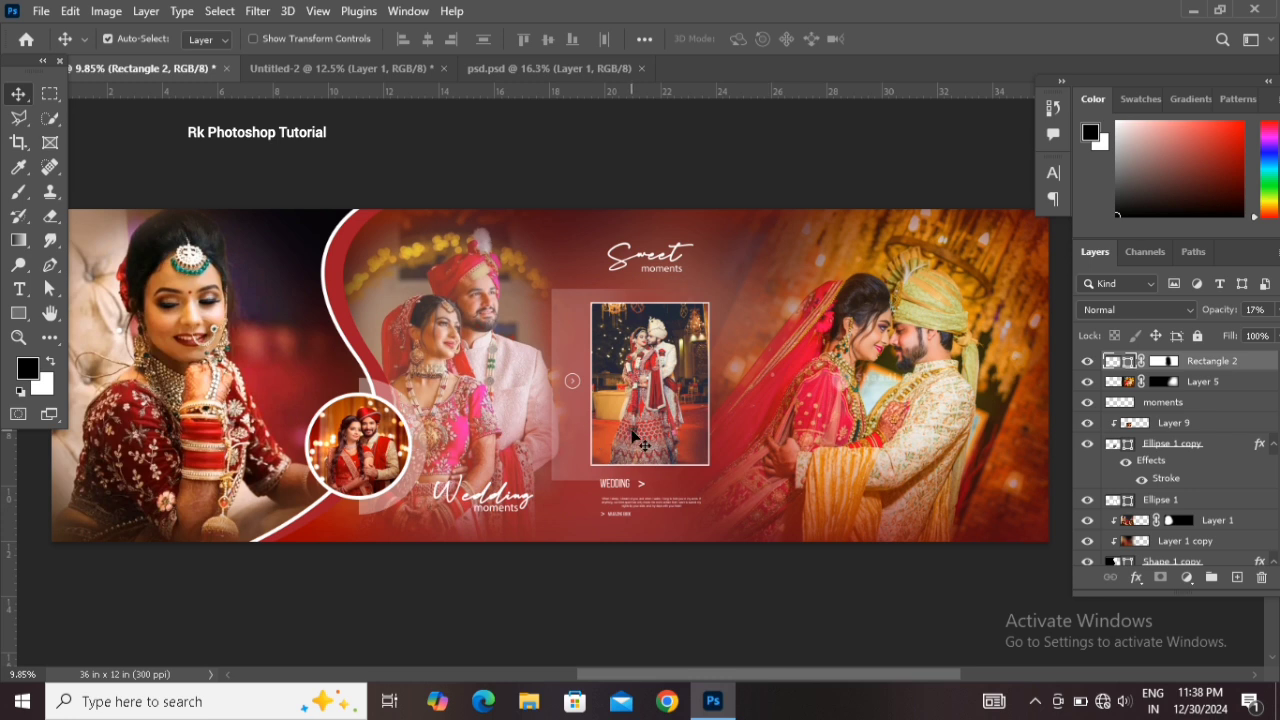
scroll(637, 437, "up", 1)
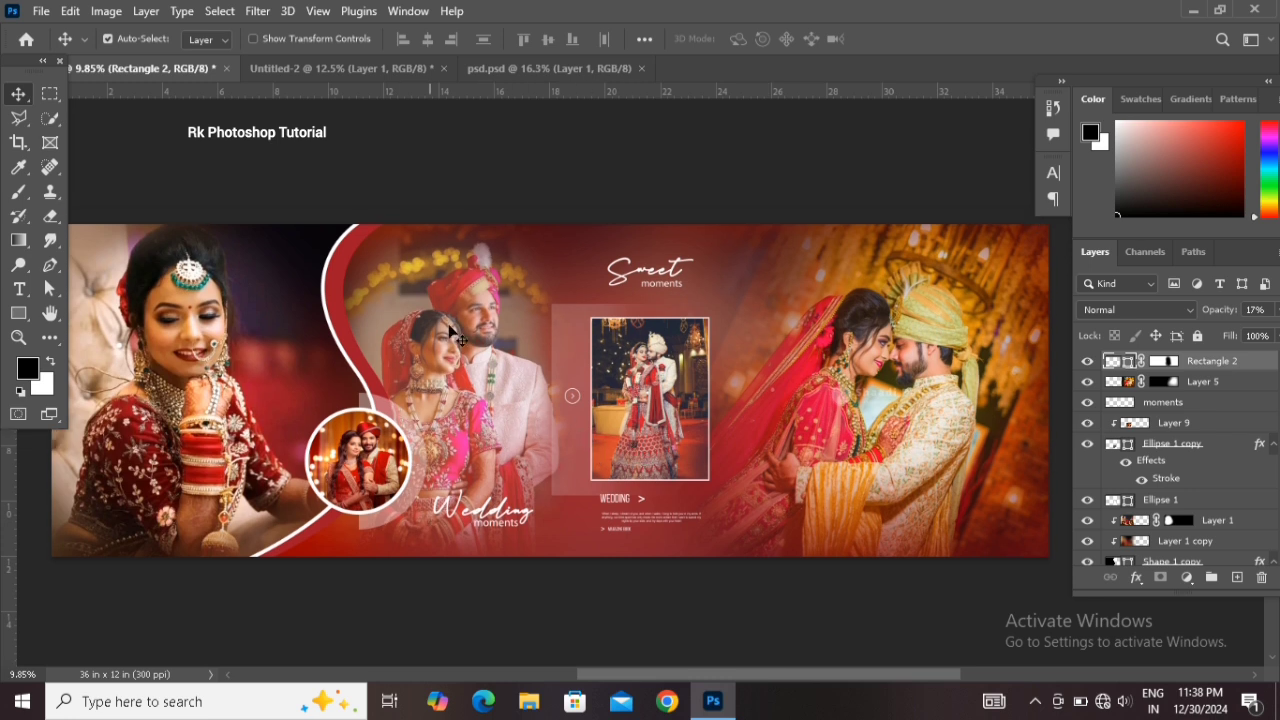